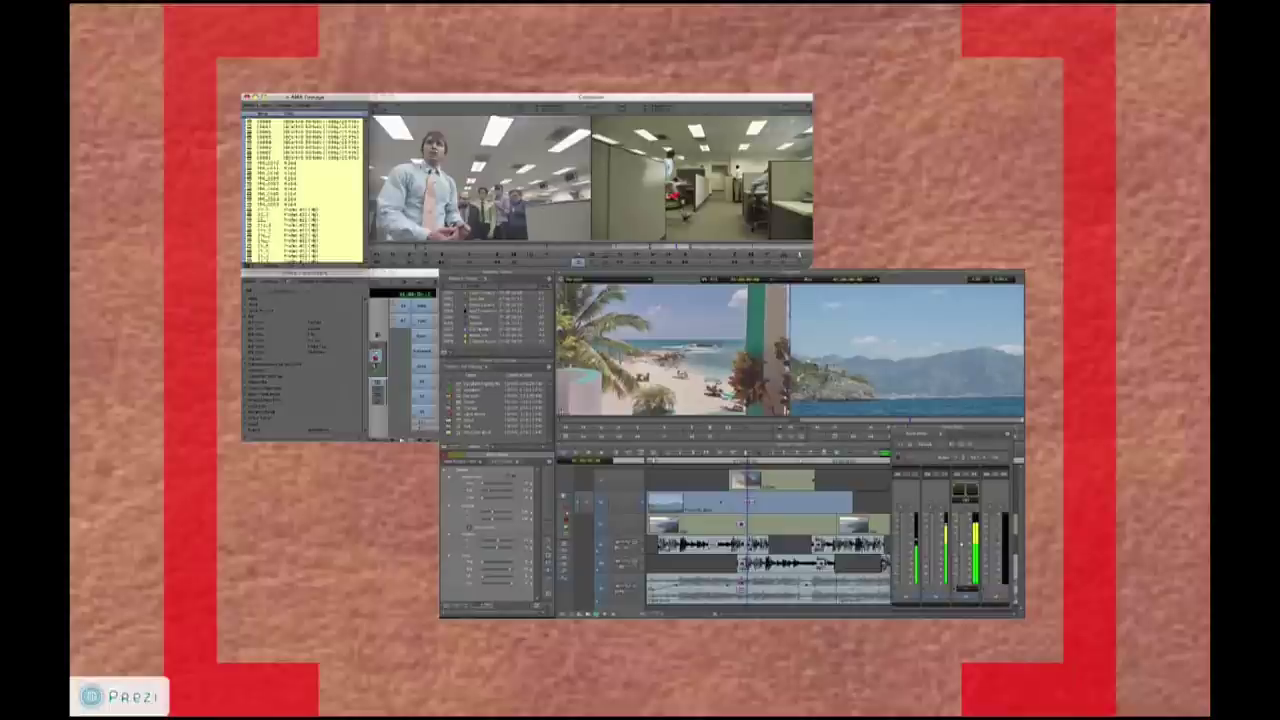
- Switch to Avid Symphony and bring the Marketplace bin to the front of its tabbed bin window
key("super+Tab")
key("super+Tab")
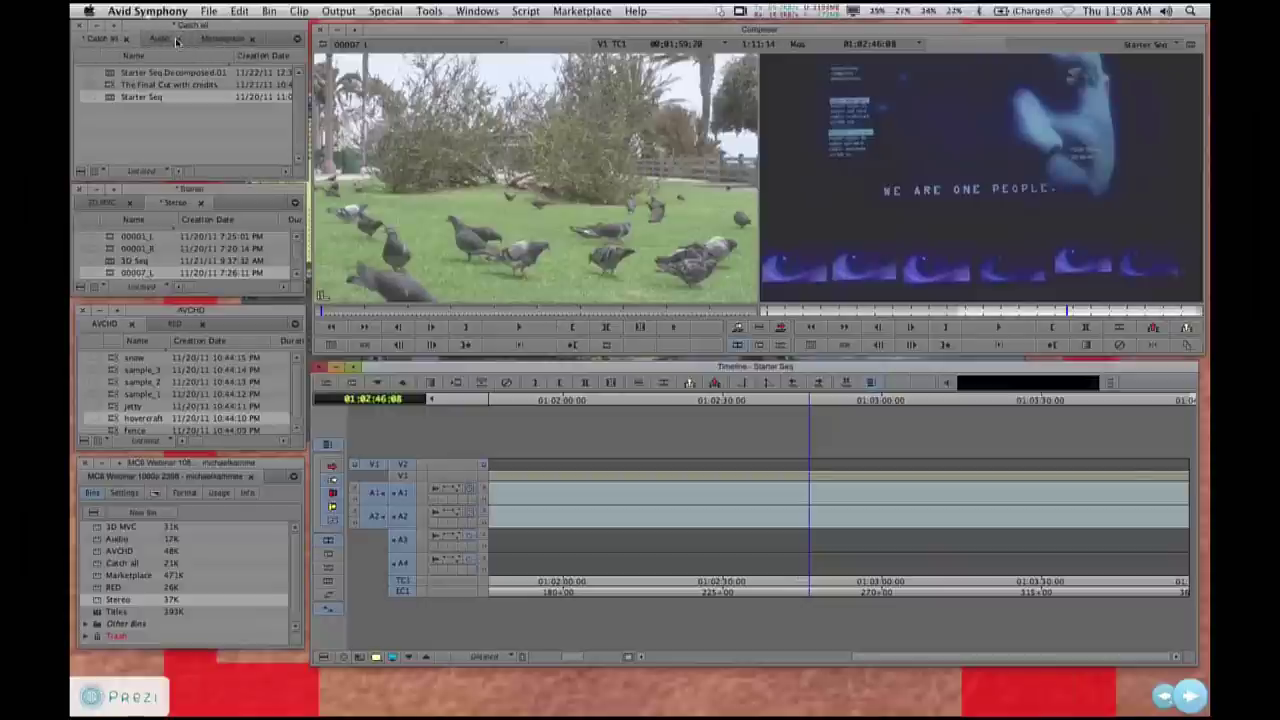
left_click(216, 40)
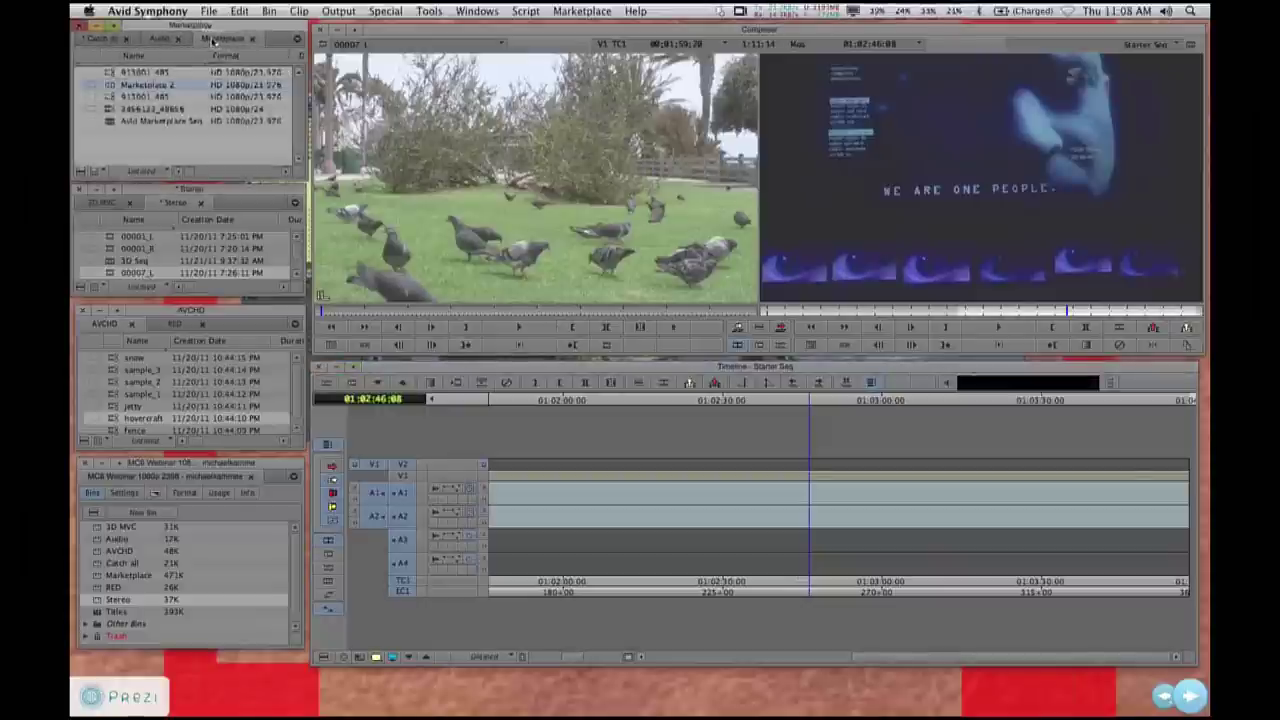
left_click_drag(214, 39, 252, 40)
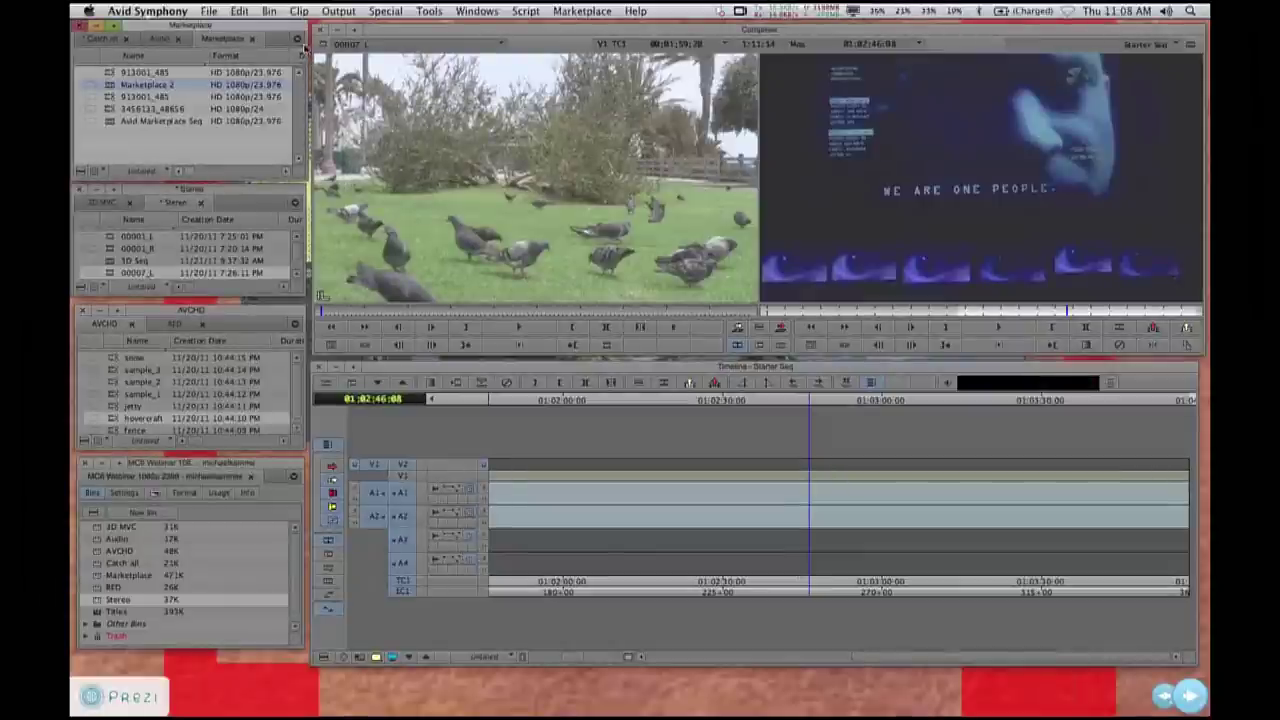
- Look through the Marketplace window's list of tabbed bins and its Text, Frame and Script view options
left_click(296, 42)
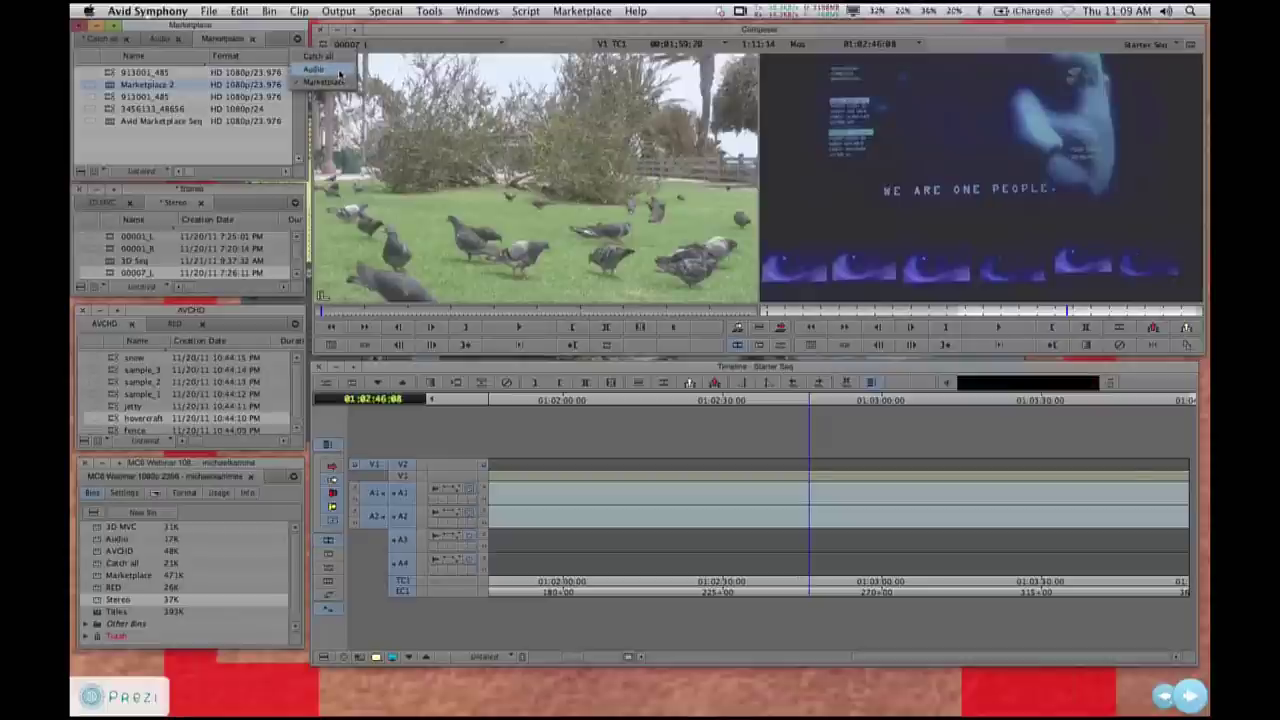
key("Escape")
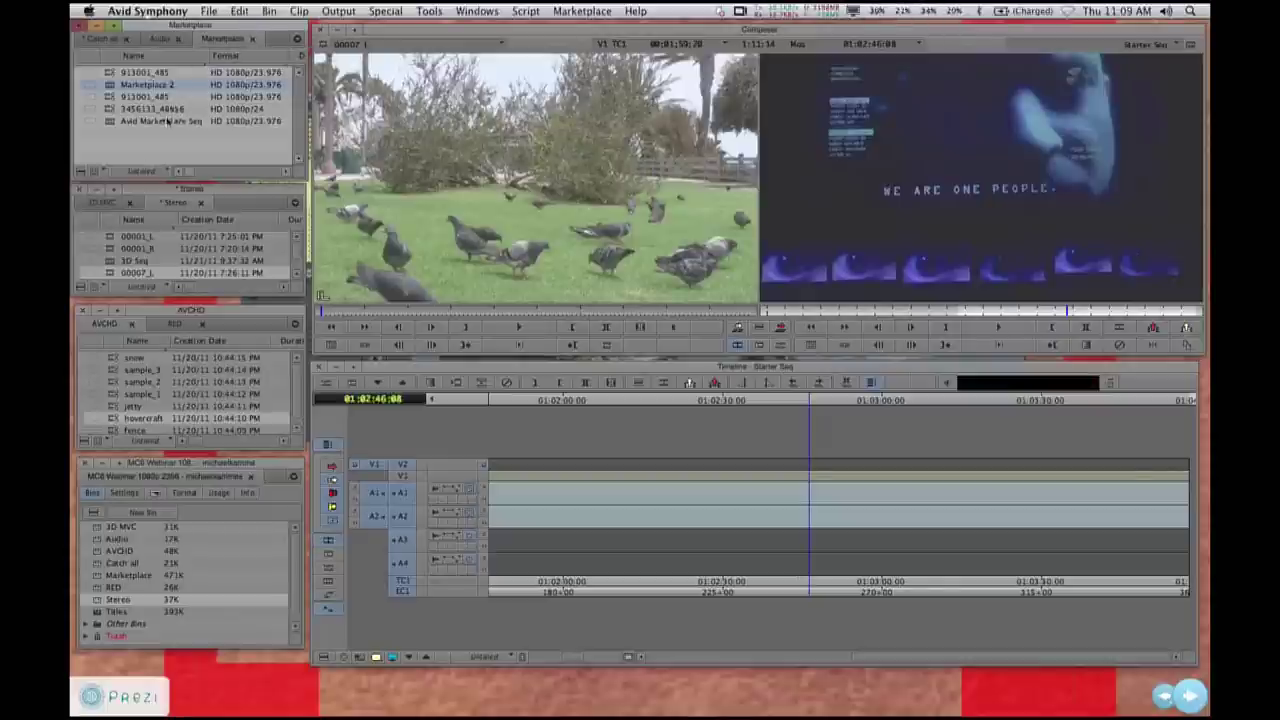
left_click(88, 172)
left_click(100, 173)
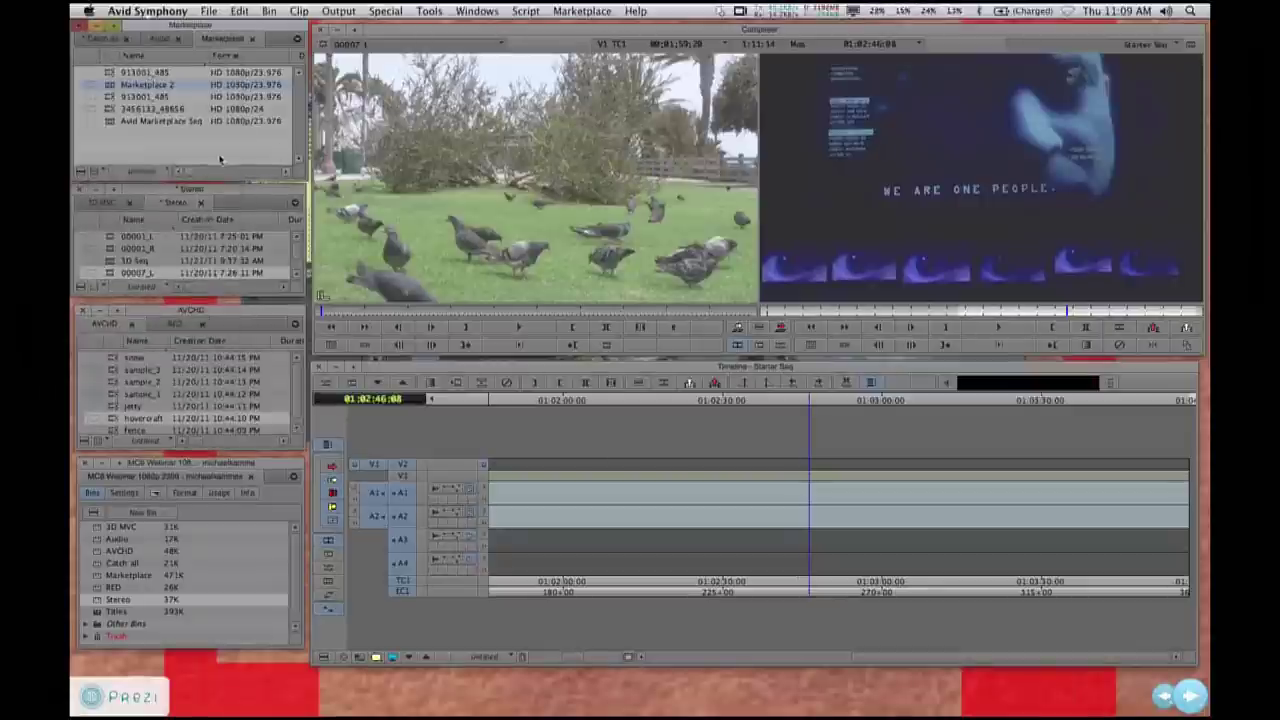
left_click(100, 173)
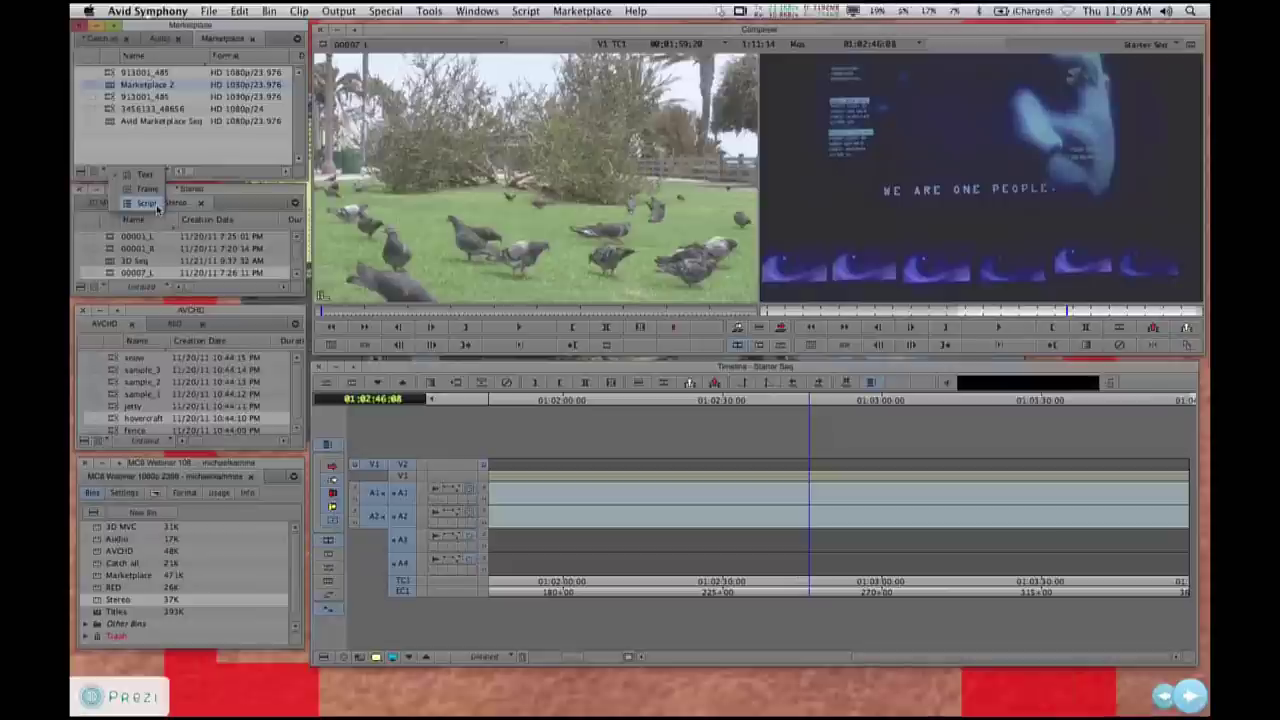
left_click(273, 87)
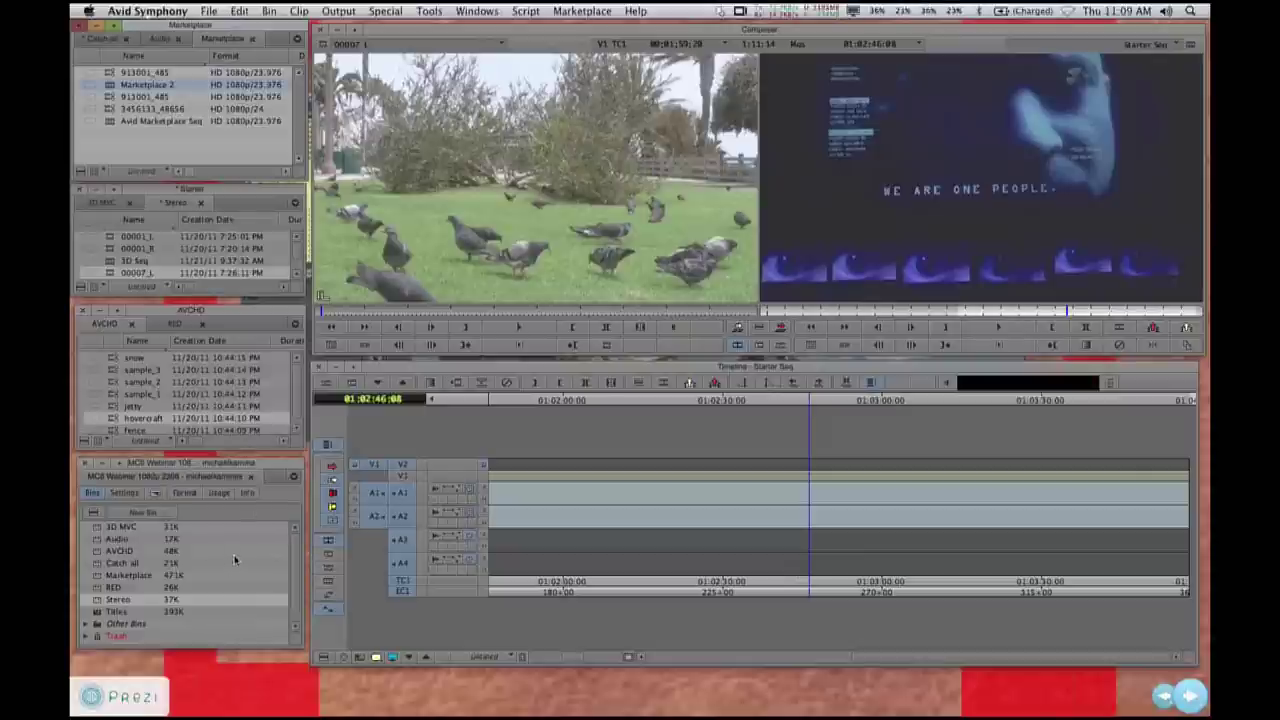
- Open the Interface settings from the project's user settings
left_click(125, 493)
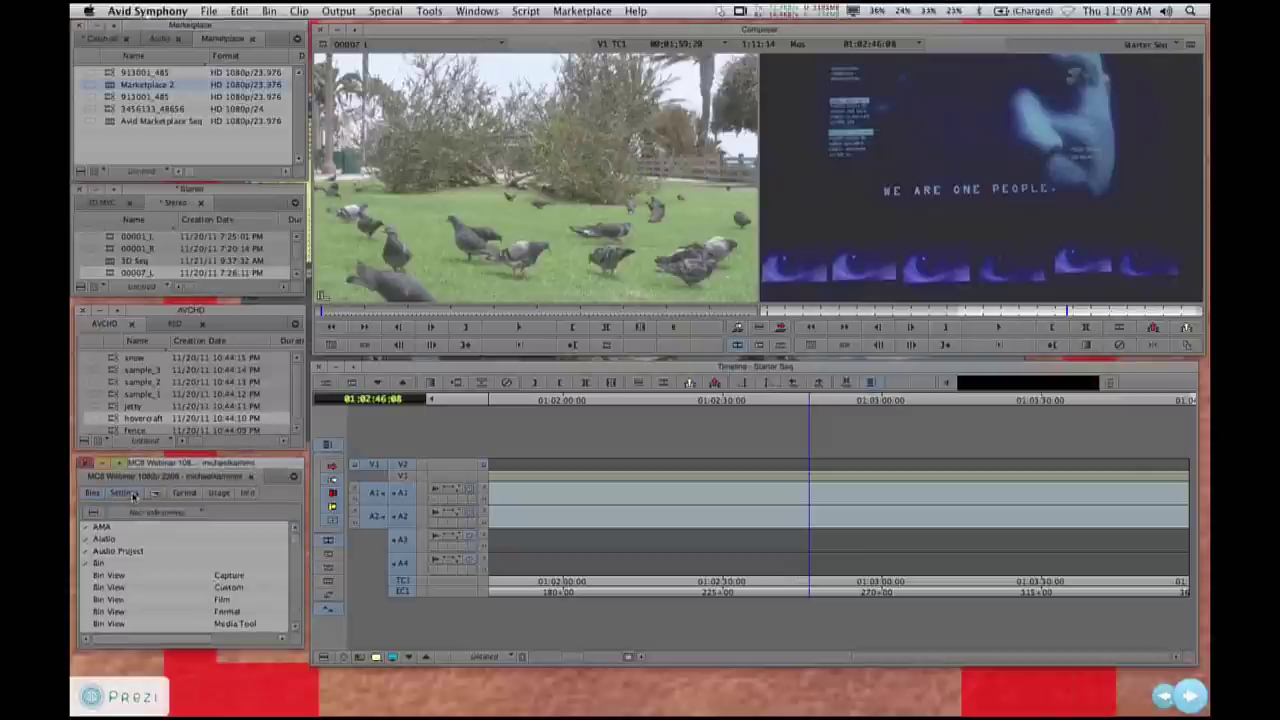
scroll(193, 561, "down", 6)
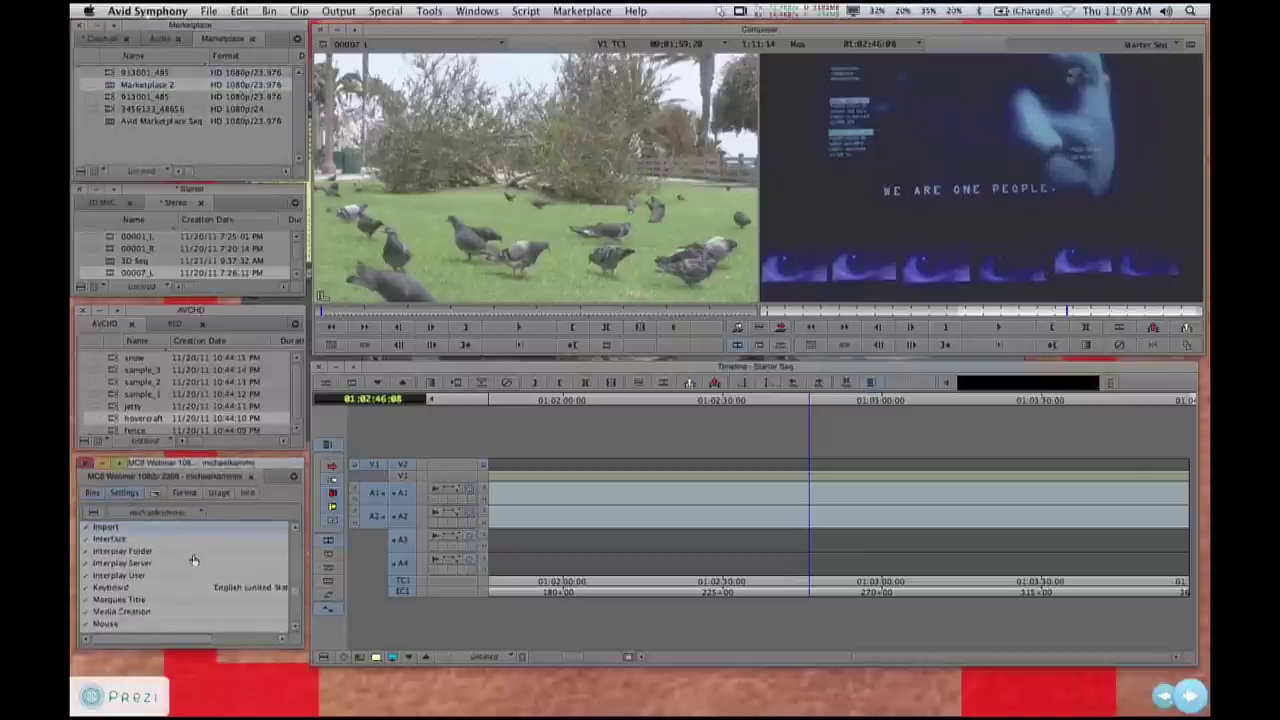
double_click(143, 540)
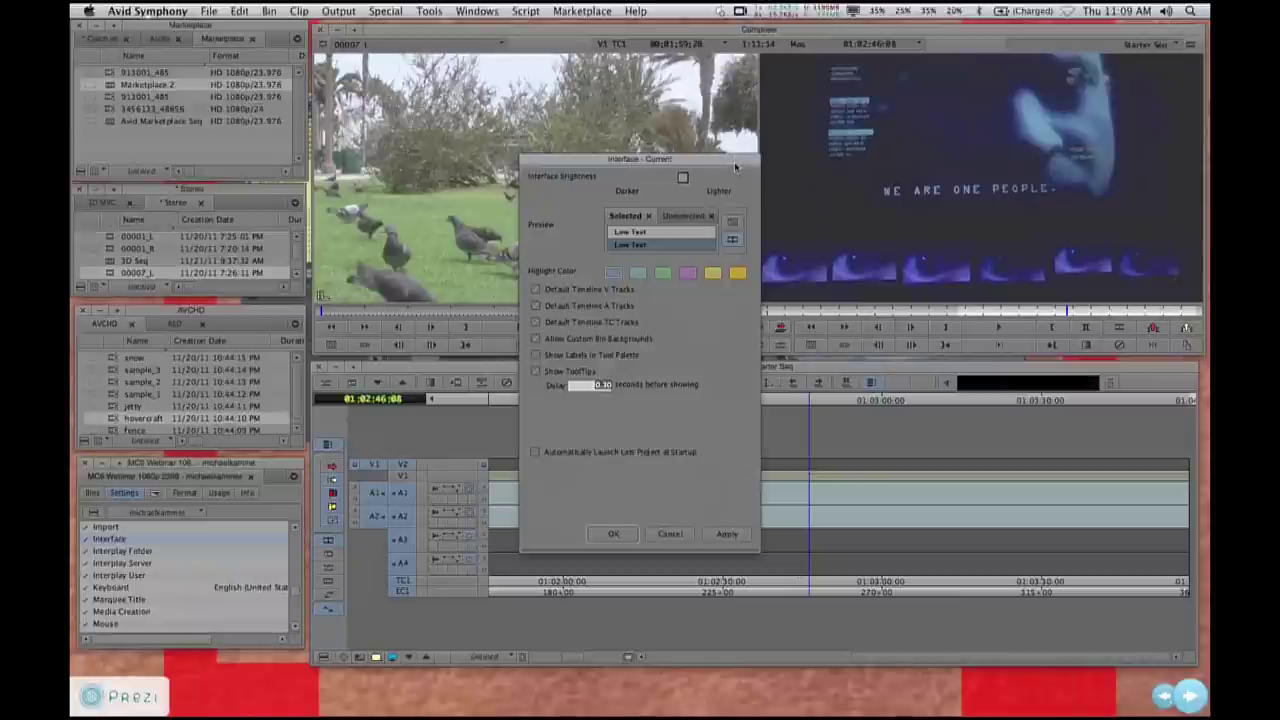
- Try out the darkest and the lightest interface brightness by applying each in turn
left_click_drag(718, 162, 578, 168)
left_click(668, 523)
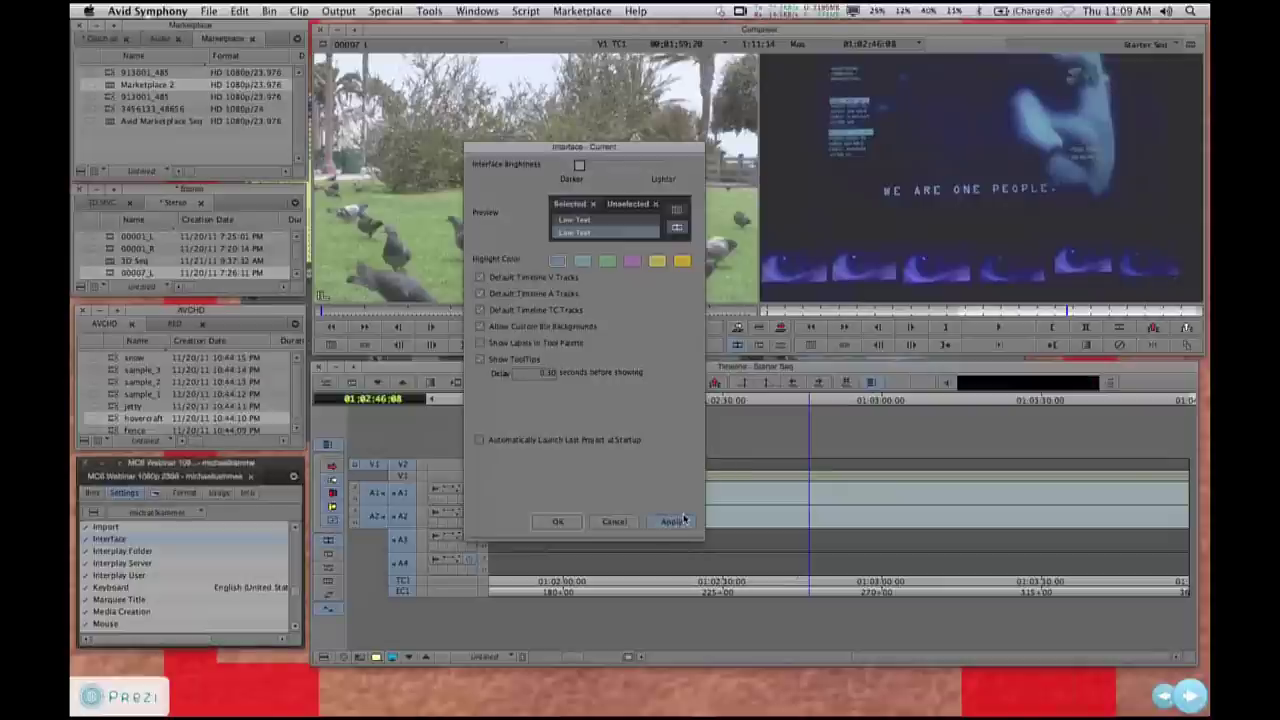
left_click(684, 519)
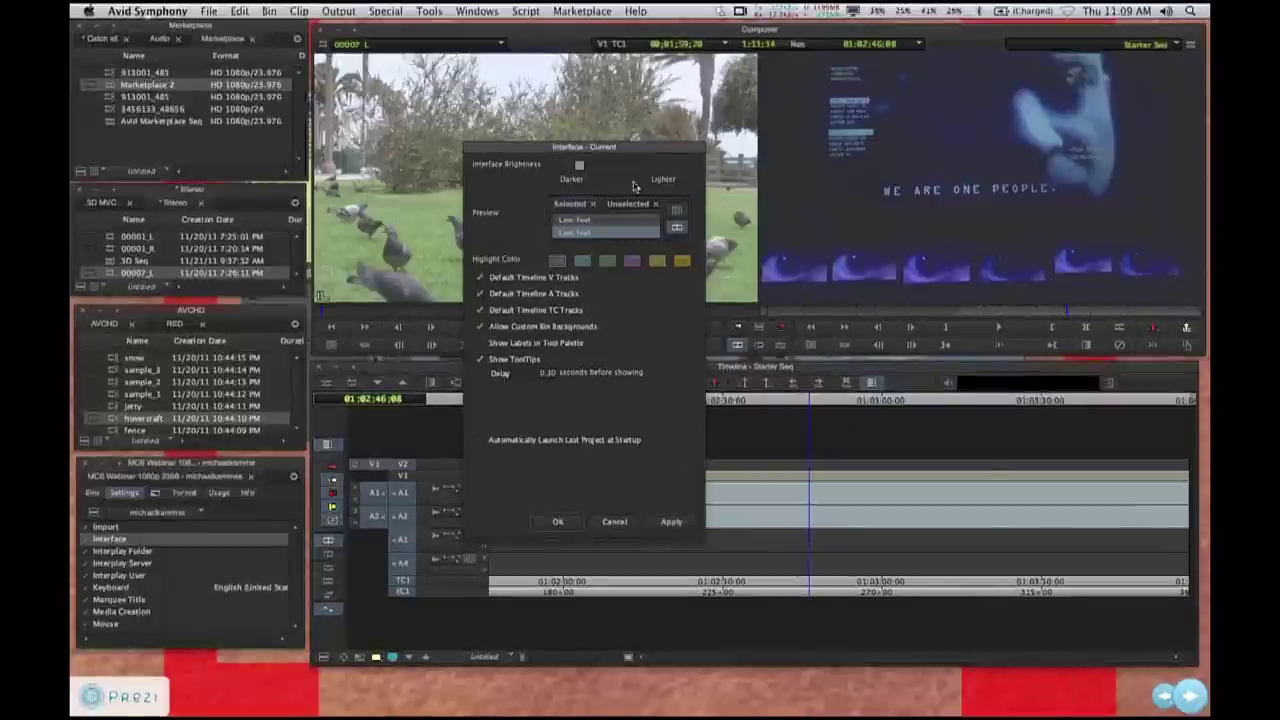
left_click_drag(590, 171, 695, 166)
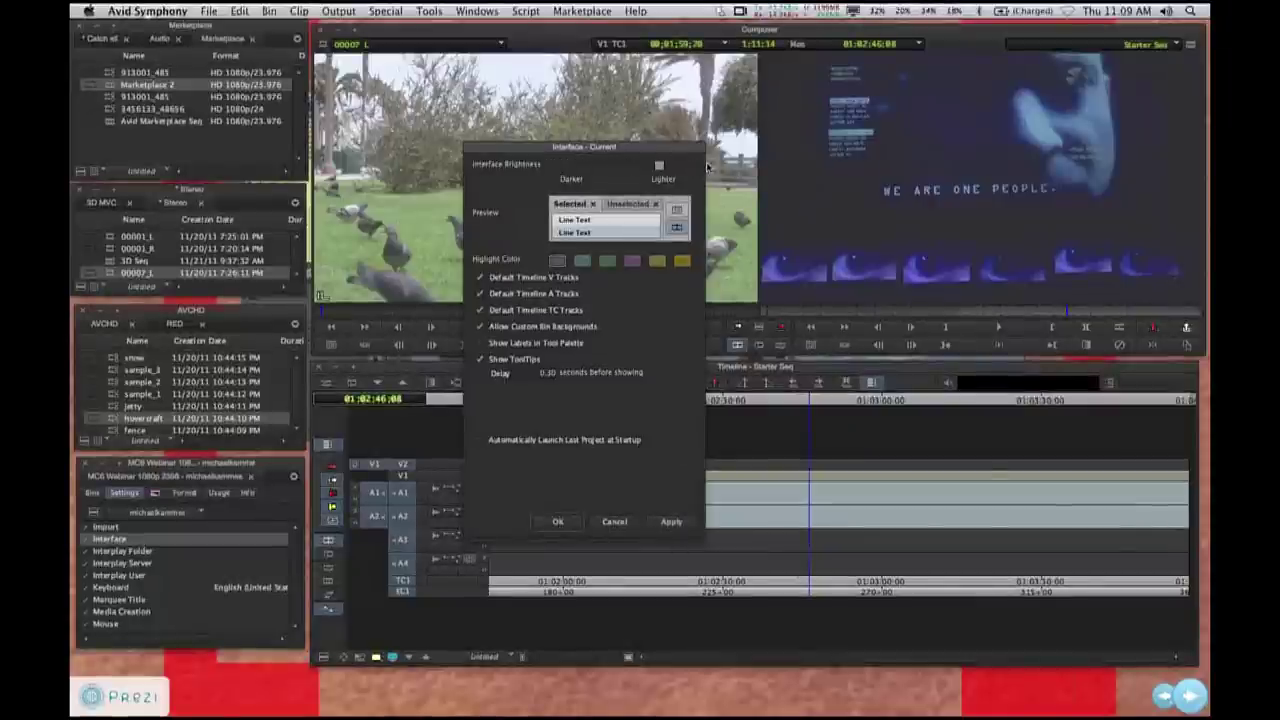
left_click(677, 522)
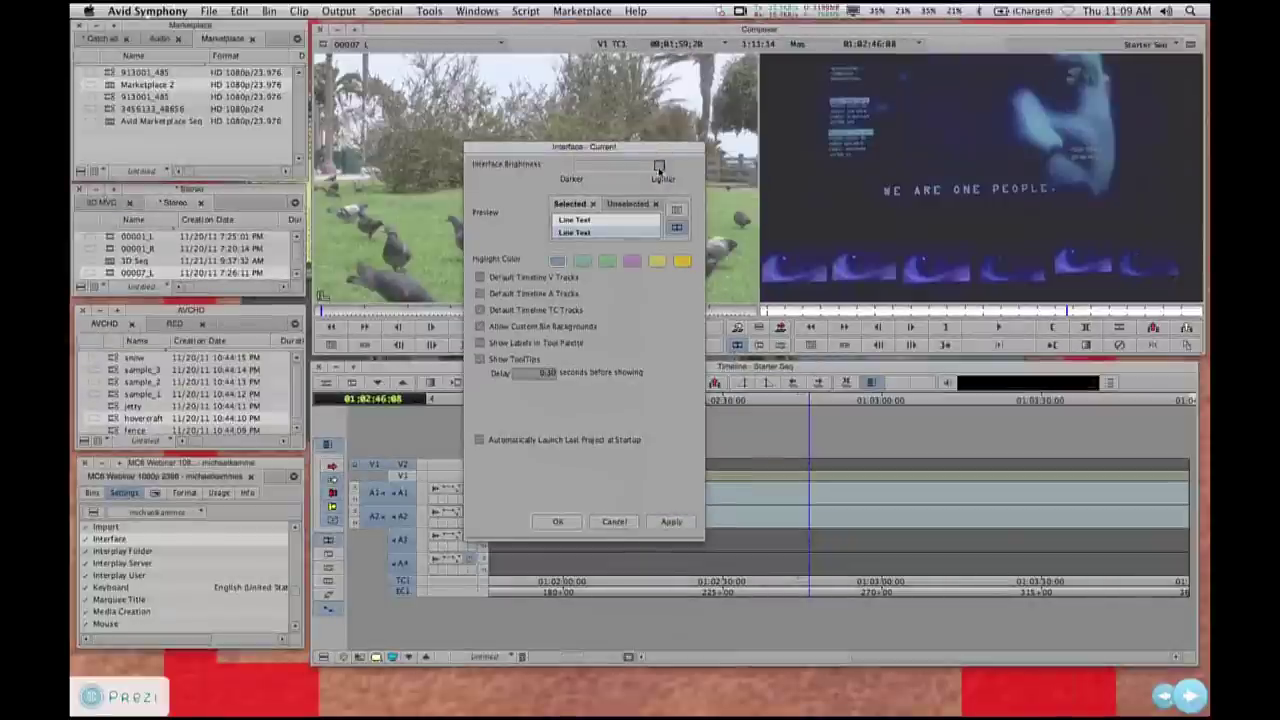
- Set the interface brightness one notch below the lightest, apply it and close the Interface settings
left_click_drag(659, 166, 643, 167)
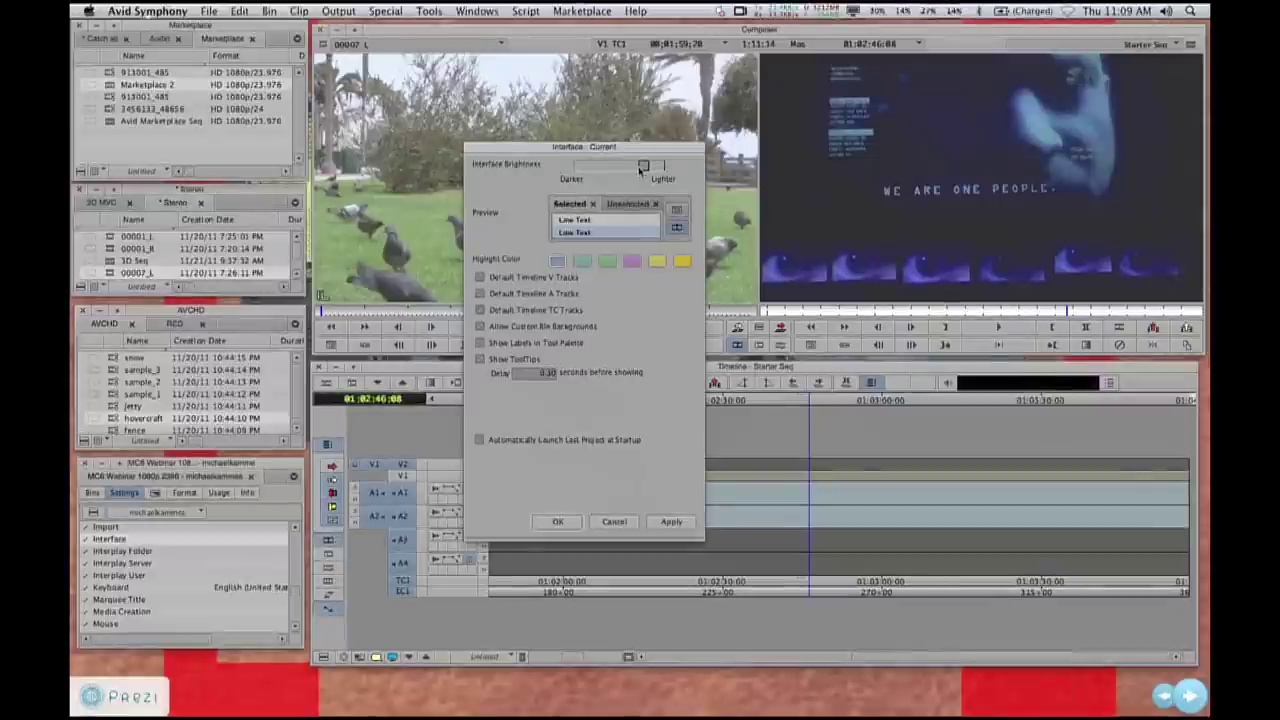
left_click(680, 526)
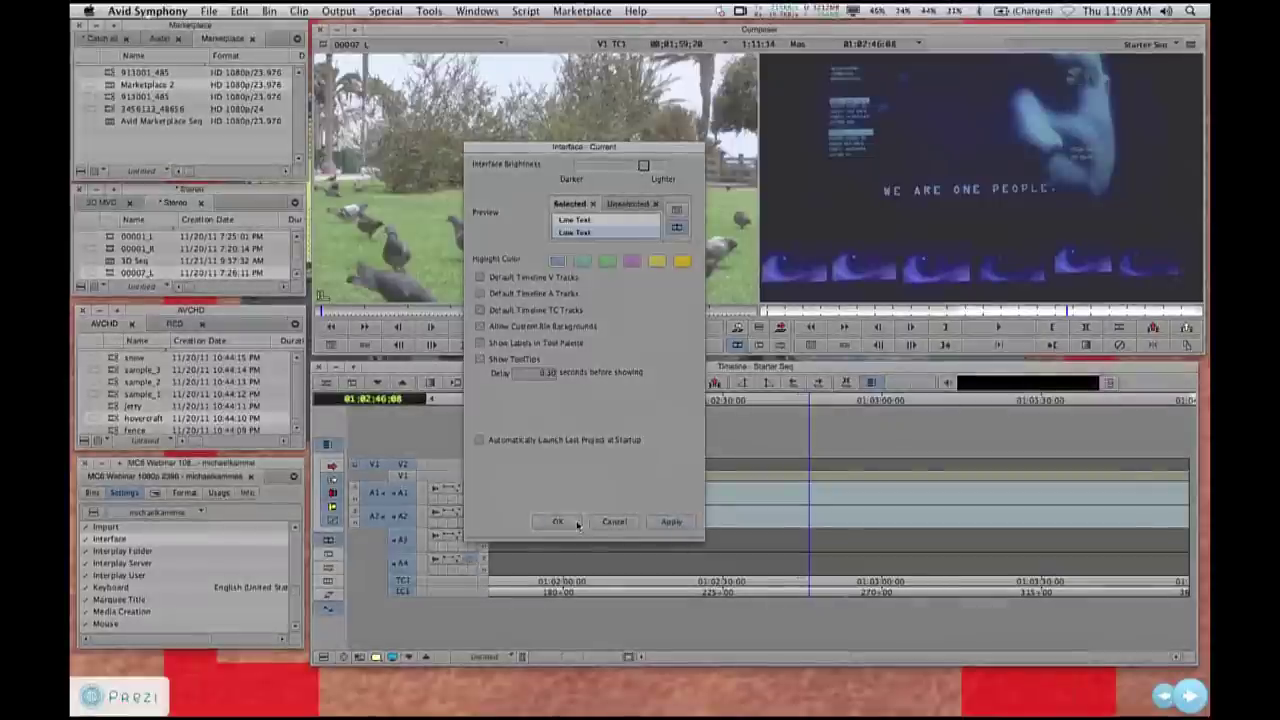
left_click(576, 524)
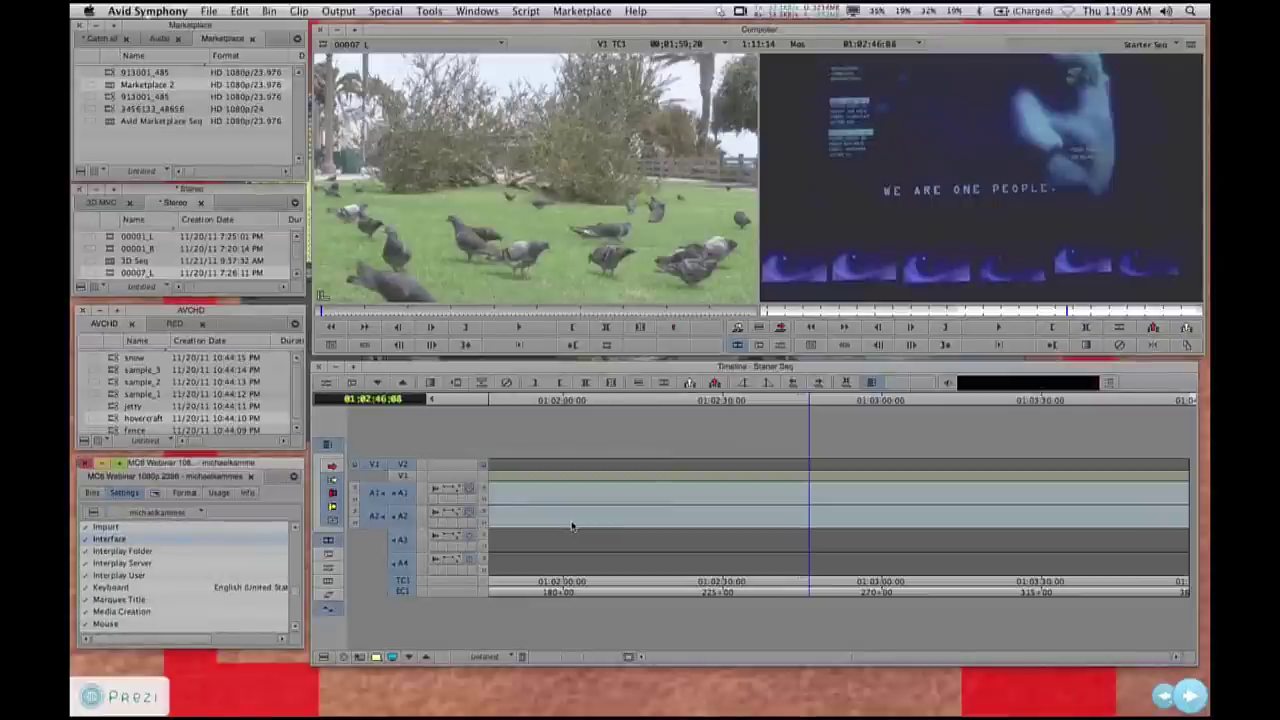
- Set the Marketplace bin's background to light blue and reposition its window above the Stereo bin
left_click(201, 145)
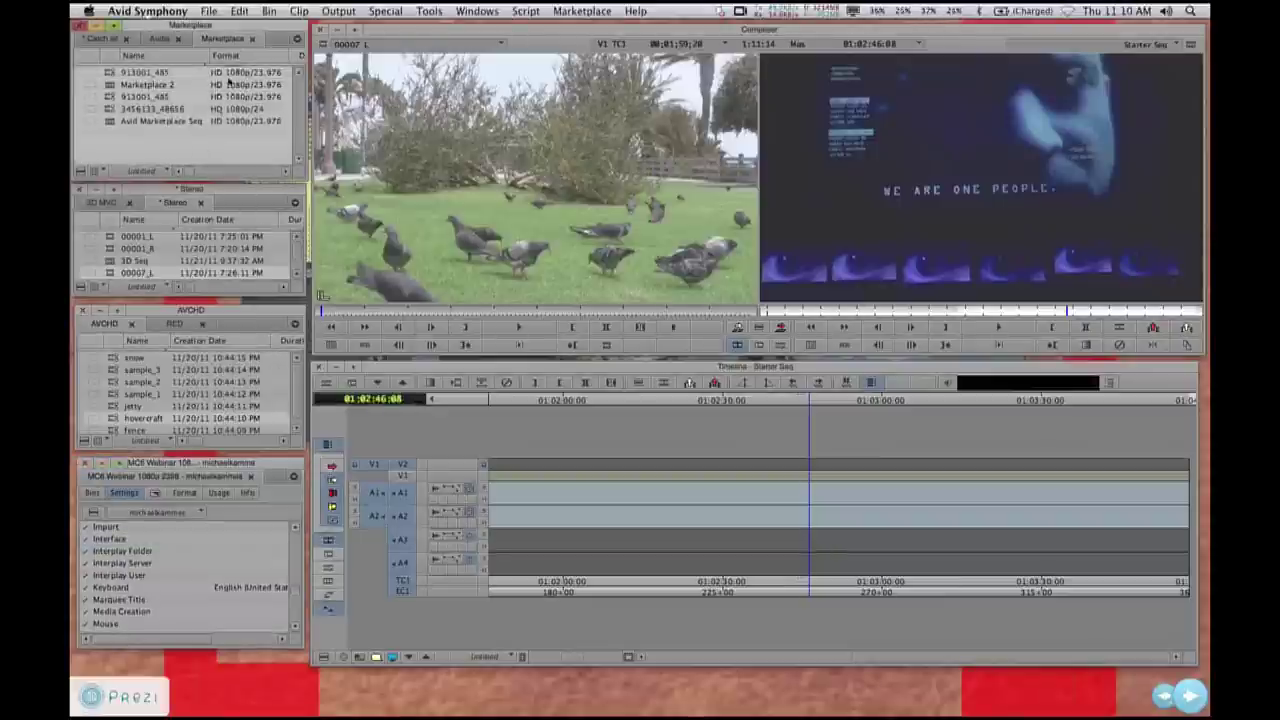
left_click(239, 10)
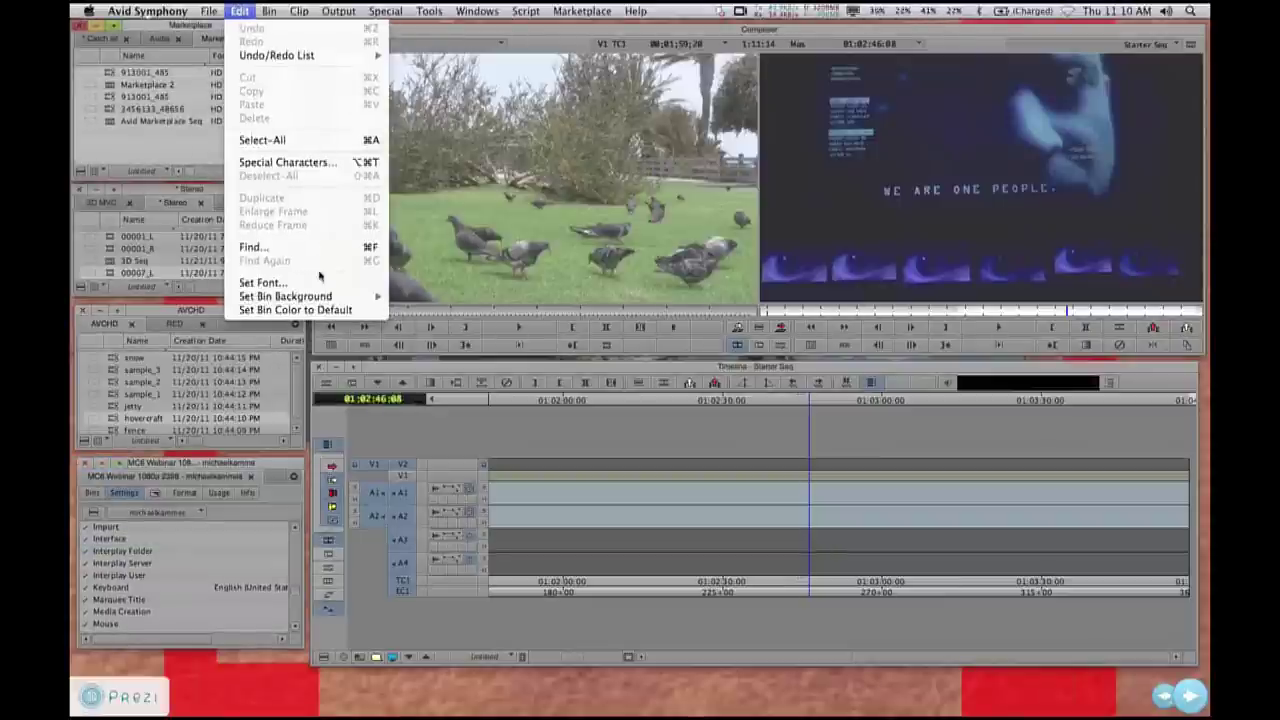
mouse_move(322, 296)
left_click(471, 298)
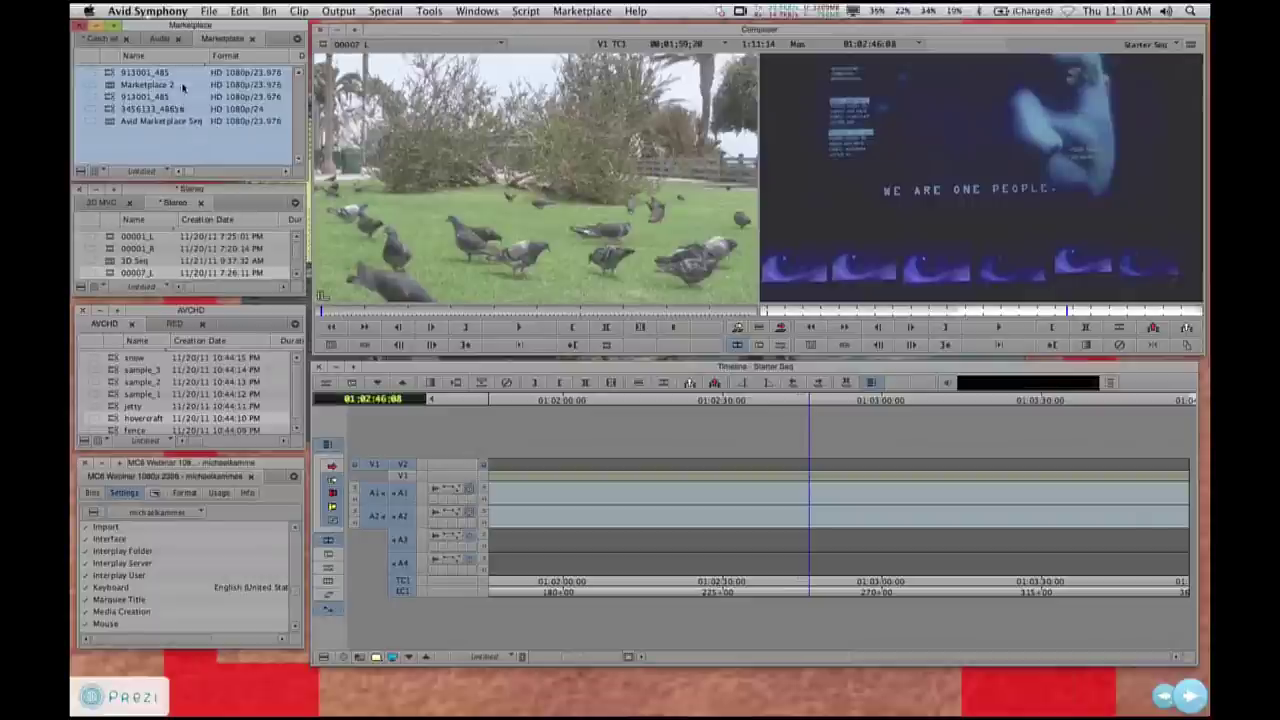
left_click_drag(170, 25, 453, 124)
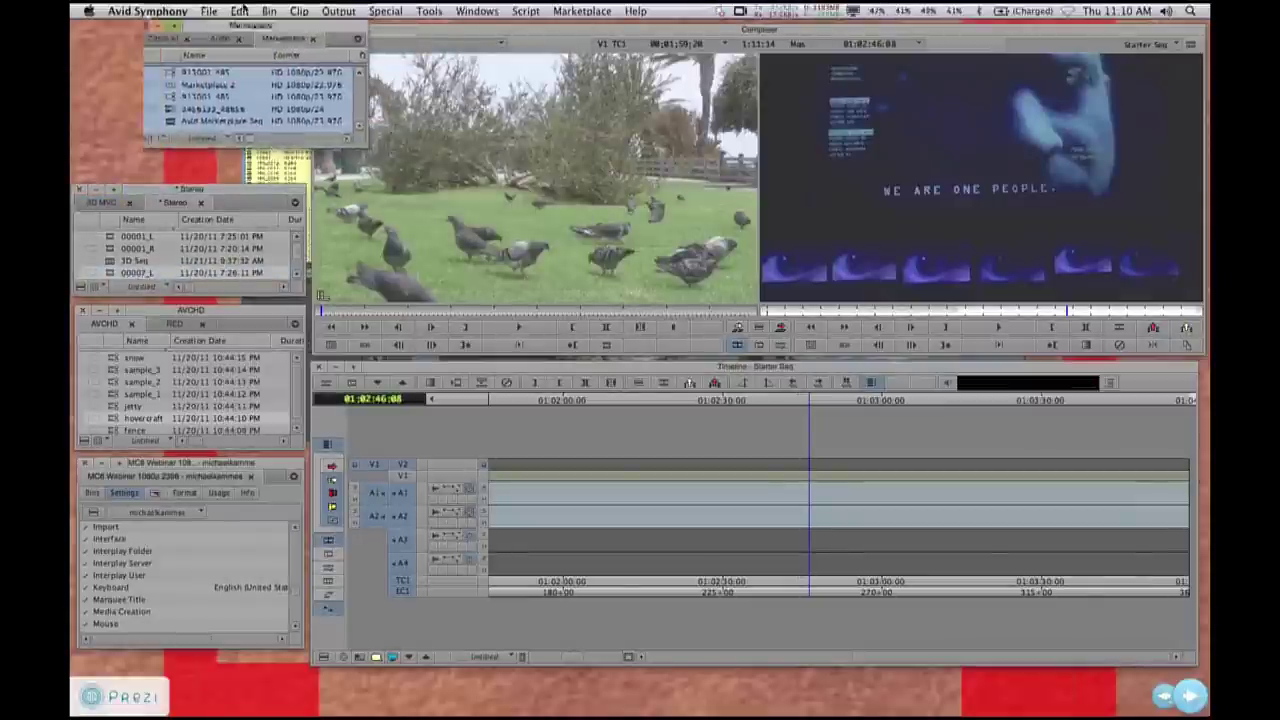
left_click_drag(242, 8, 193, 34)
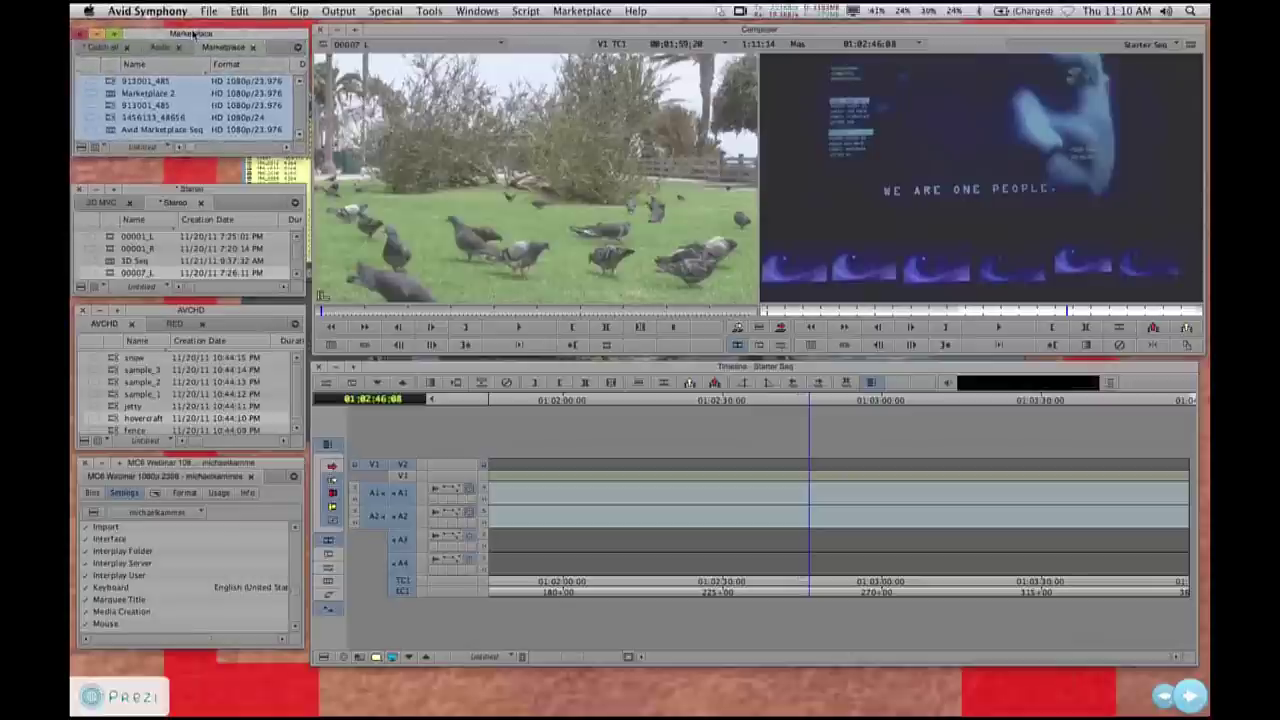
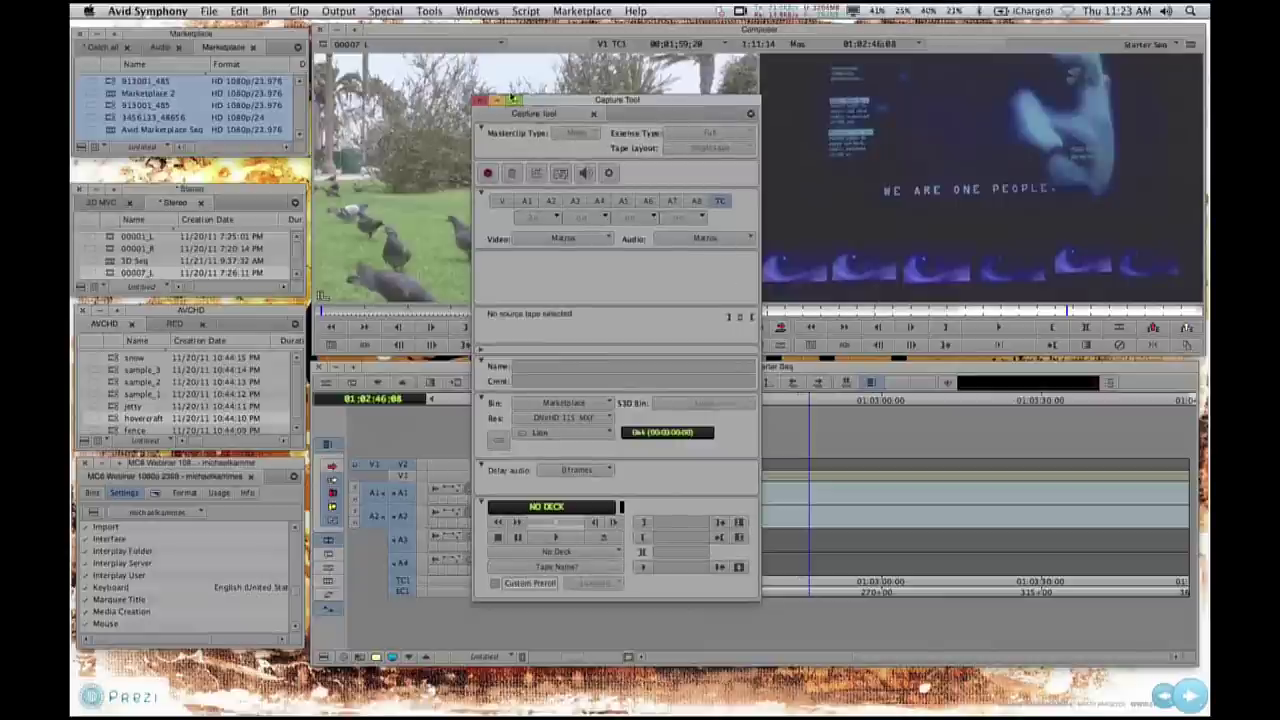
- Close the Capture Tool and set the project format's Stereoscopic option to Side by side
left_click(481, 103)
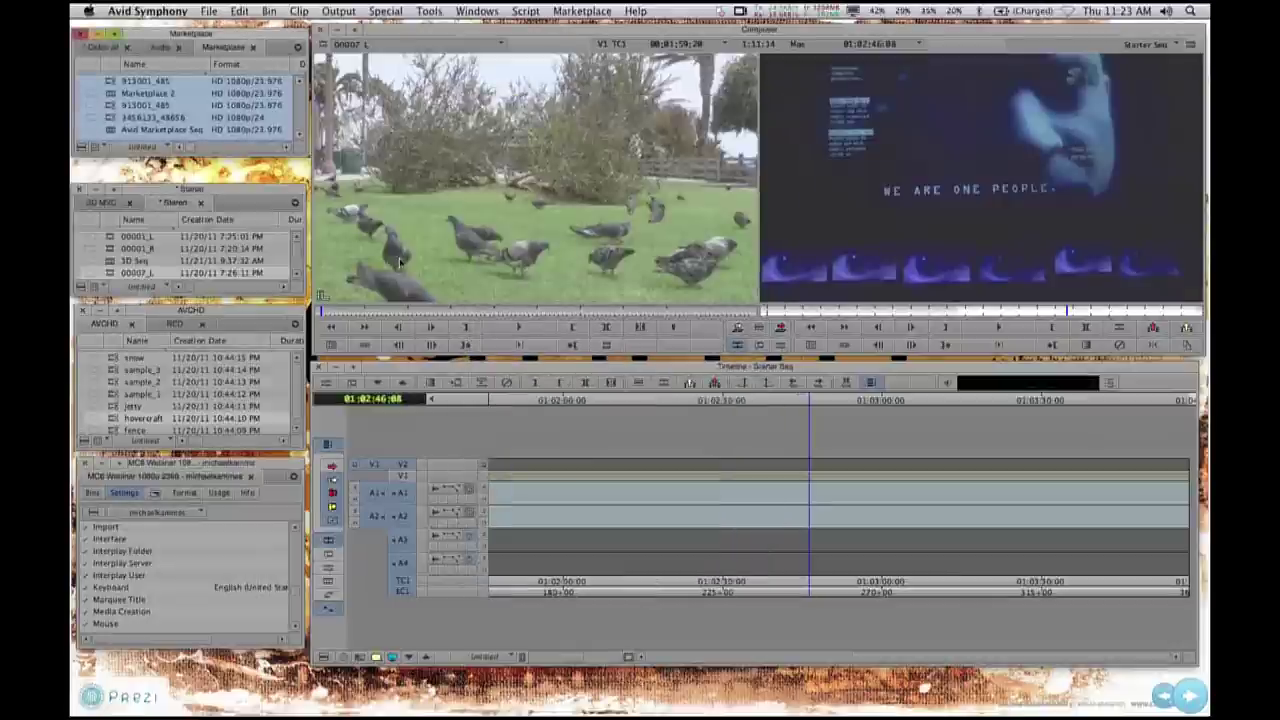
left_click(184, 492)
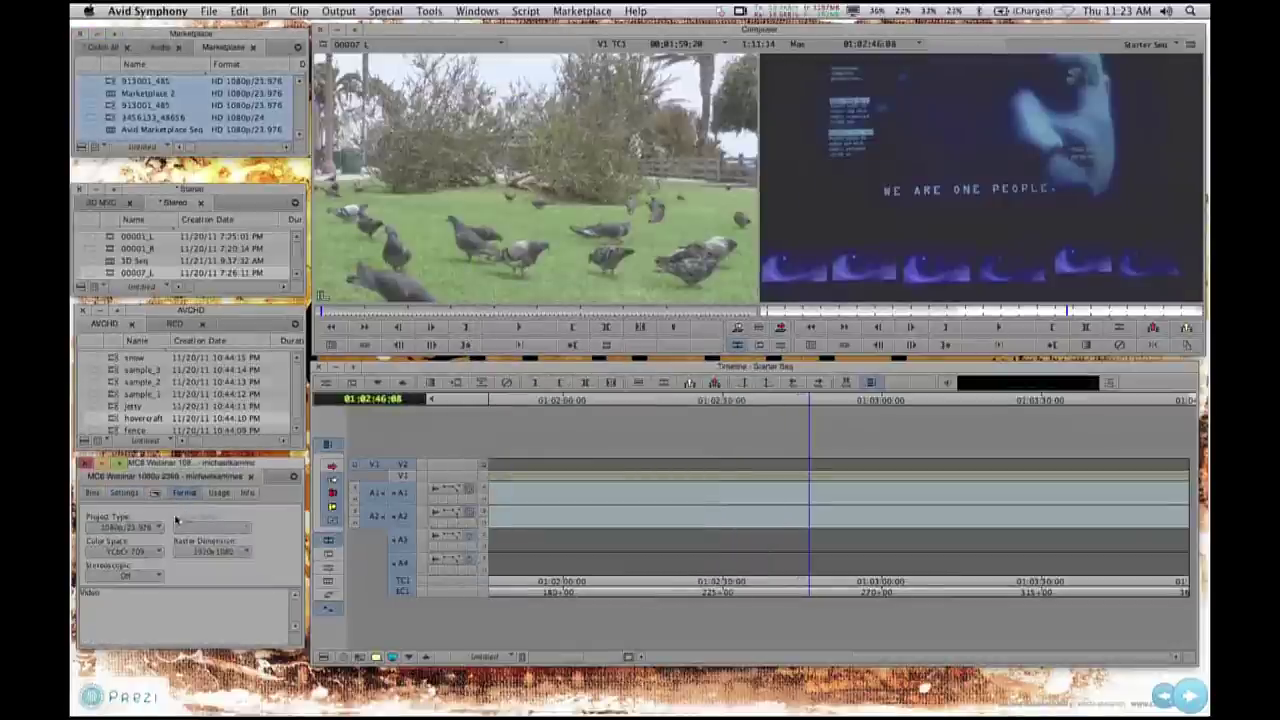
left_click(140, 576)
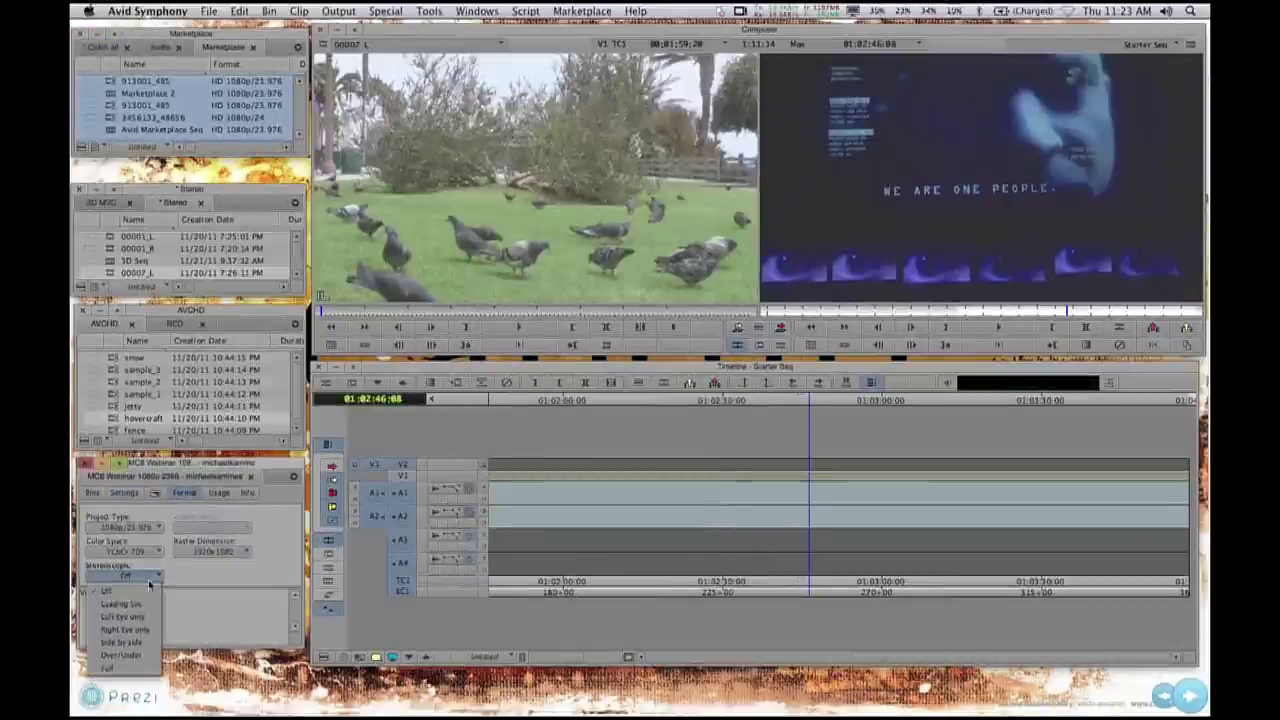
left_click(138, 642)
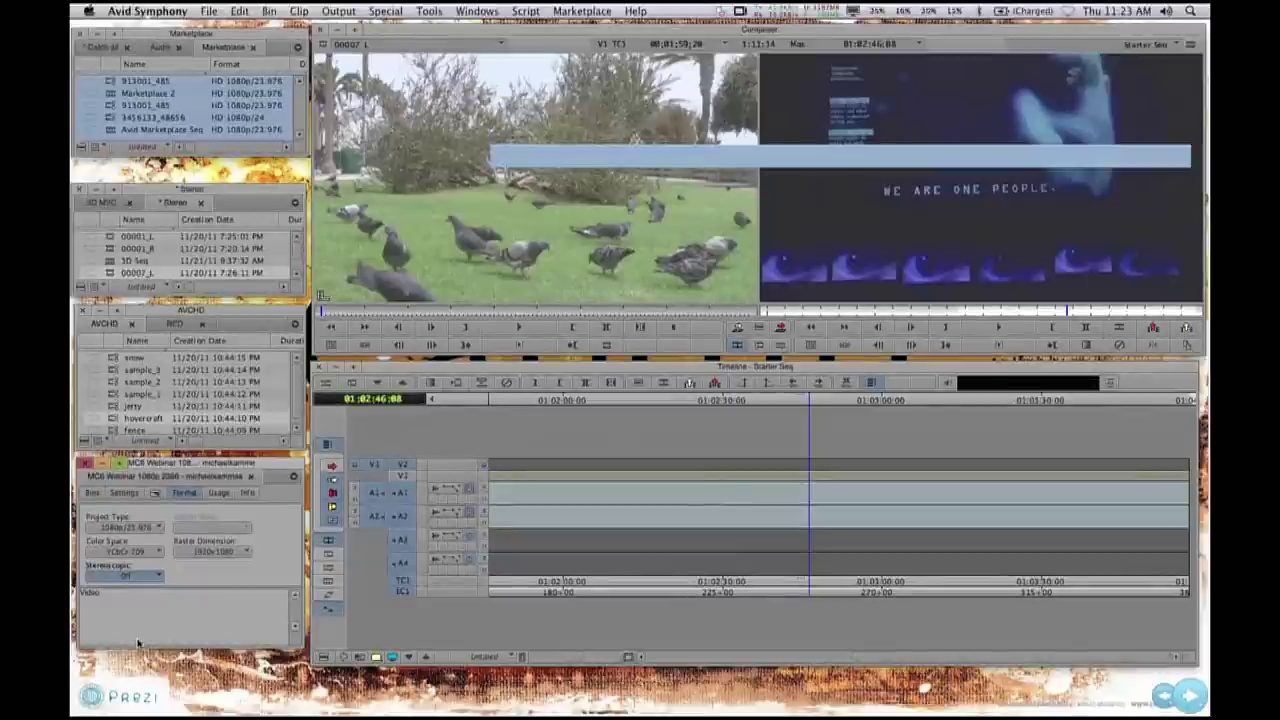
- Reopen the Capture Tool and choose Stereo as the masterclip type
left_click(429, 11)
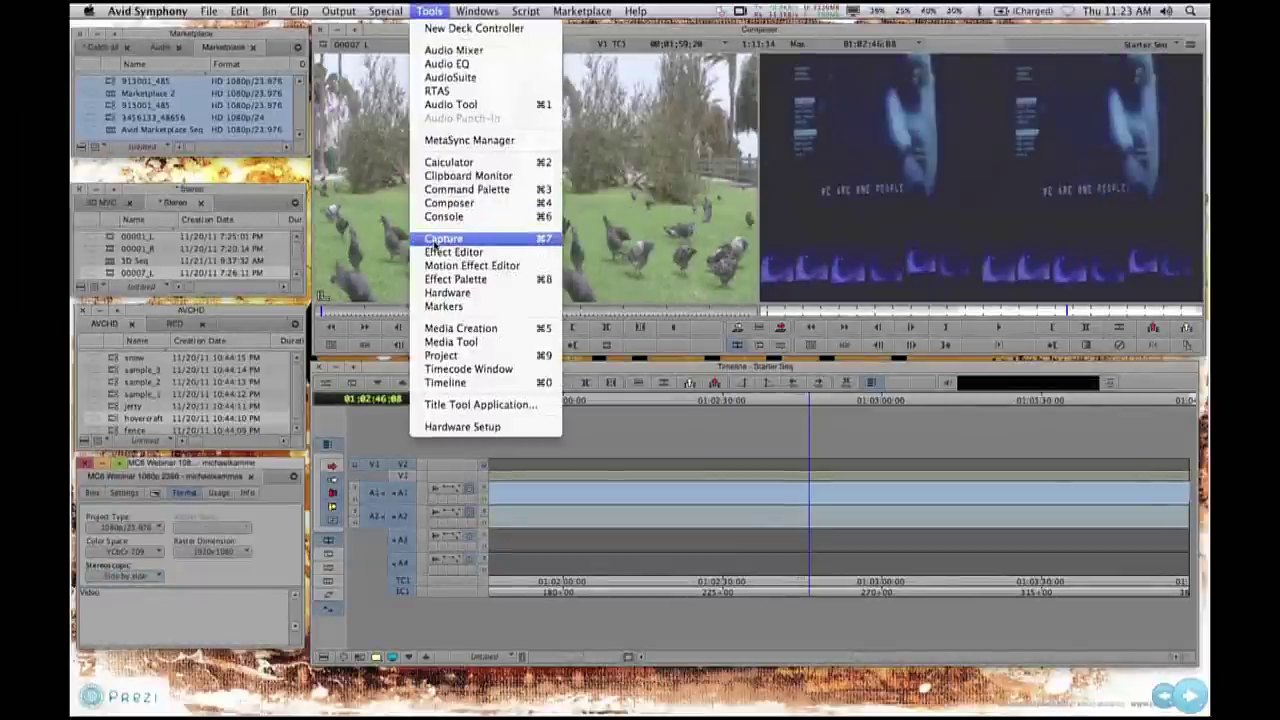
left_click(440, 240)
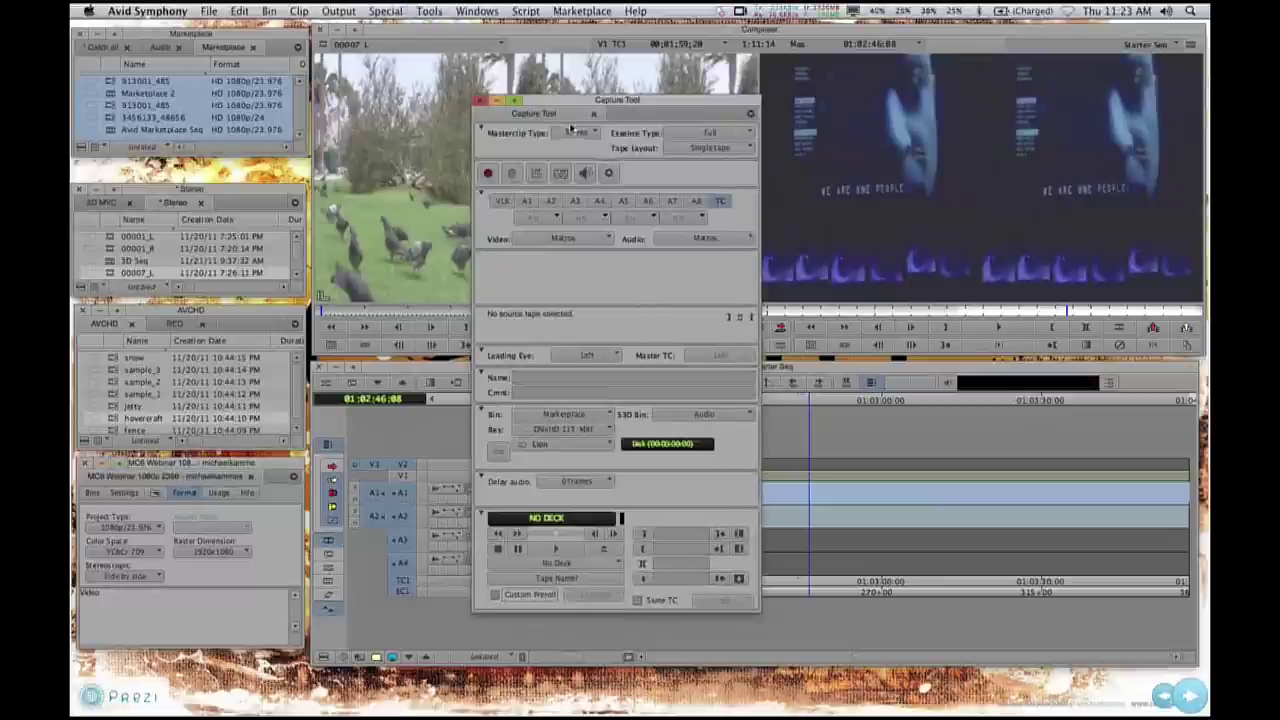
left_click(594, 134)
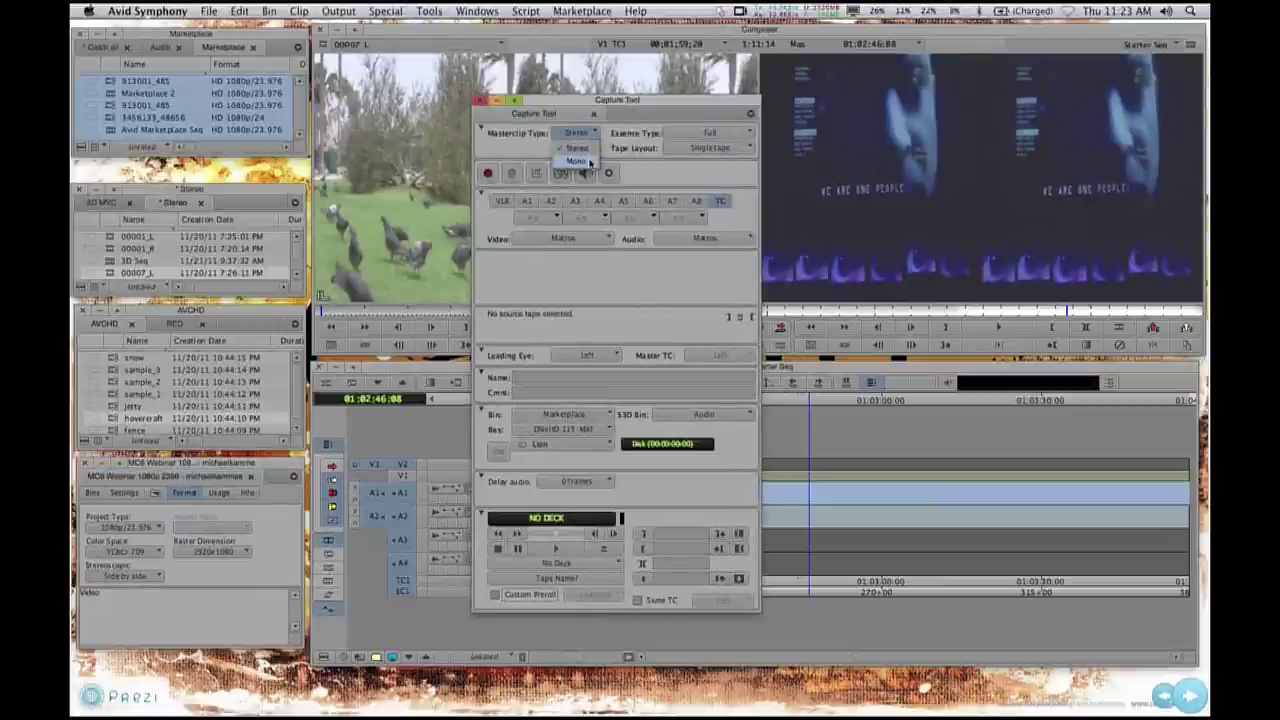
left_click(577, 148)
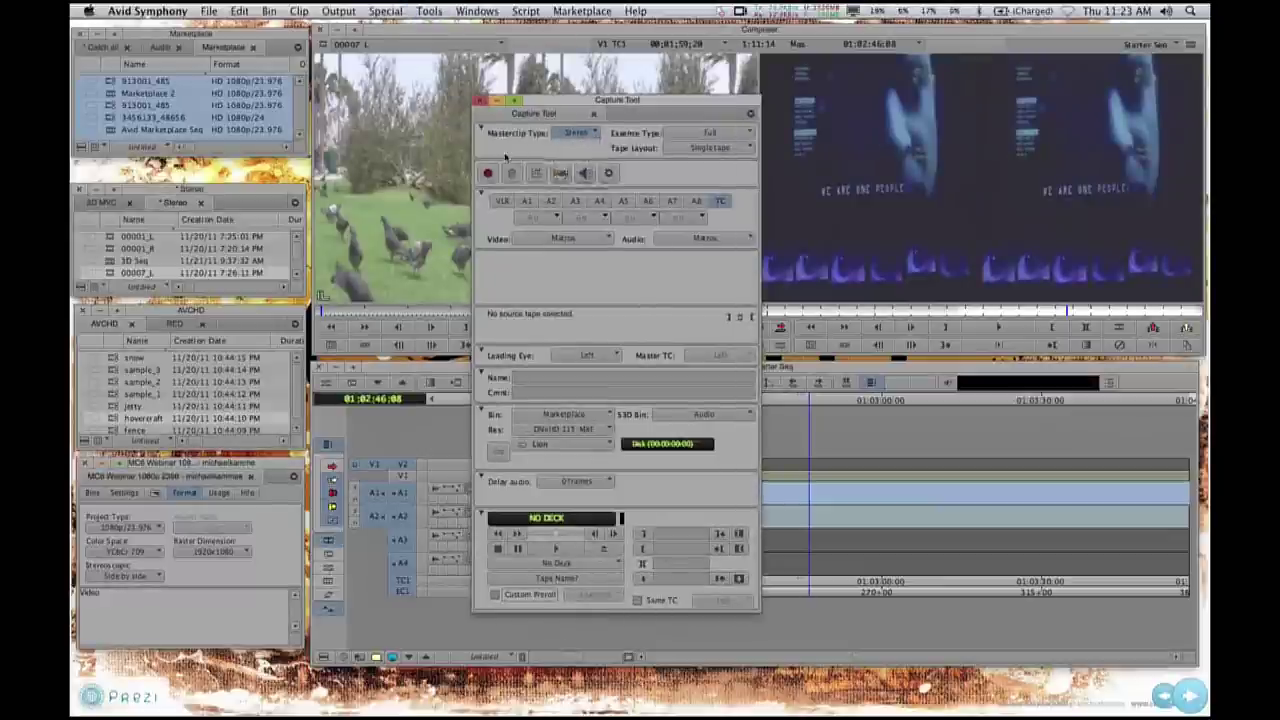
- Examine the Essence Type and Tape Layout options available for stereo capture
left_click(751, 134)
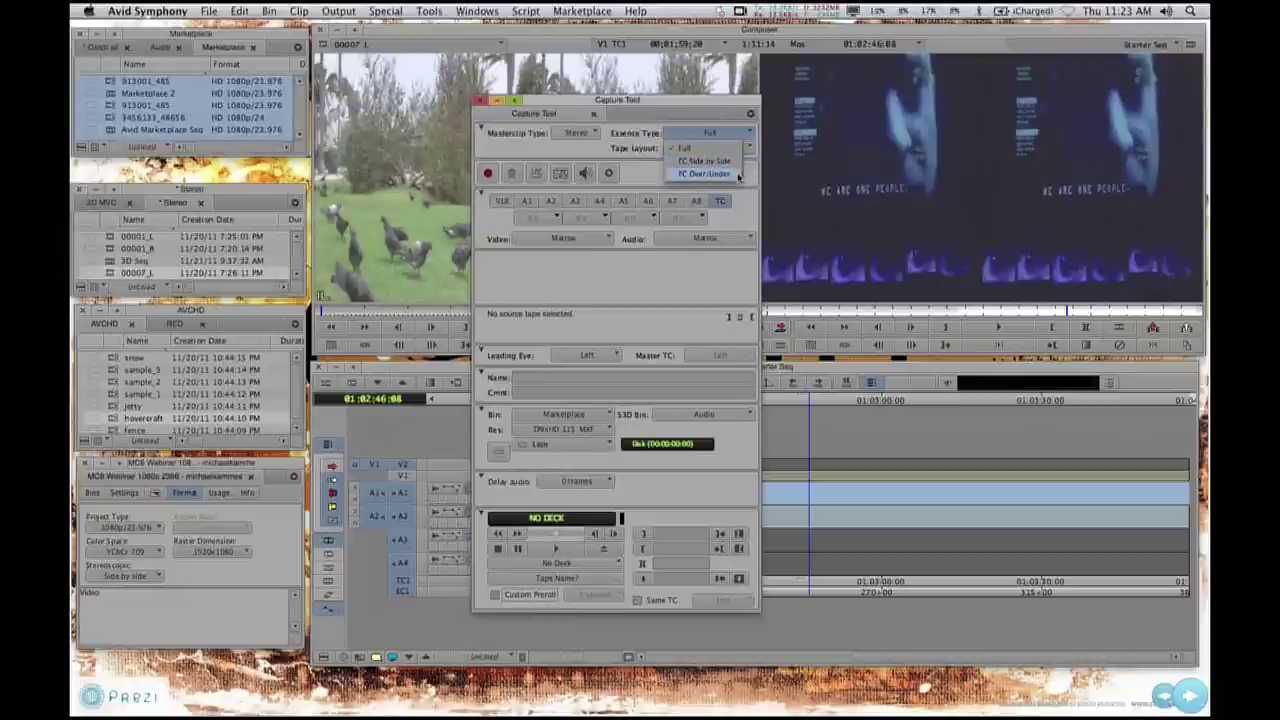
left_click(749, 148)
left_click(749, 148)
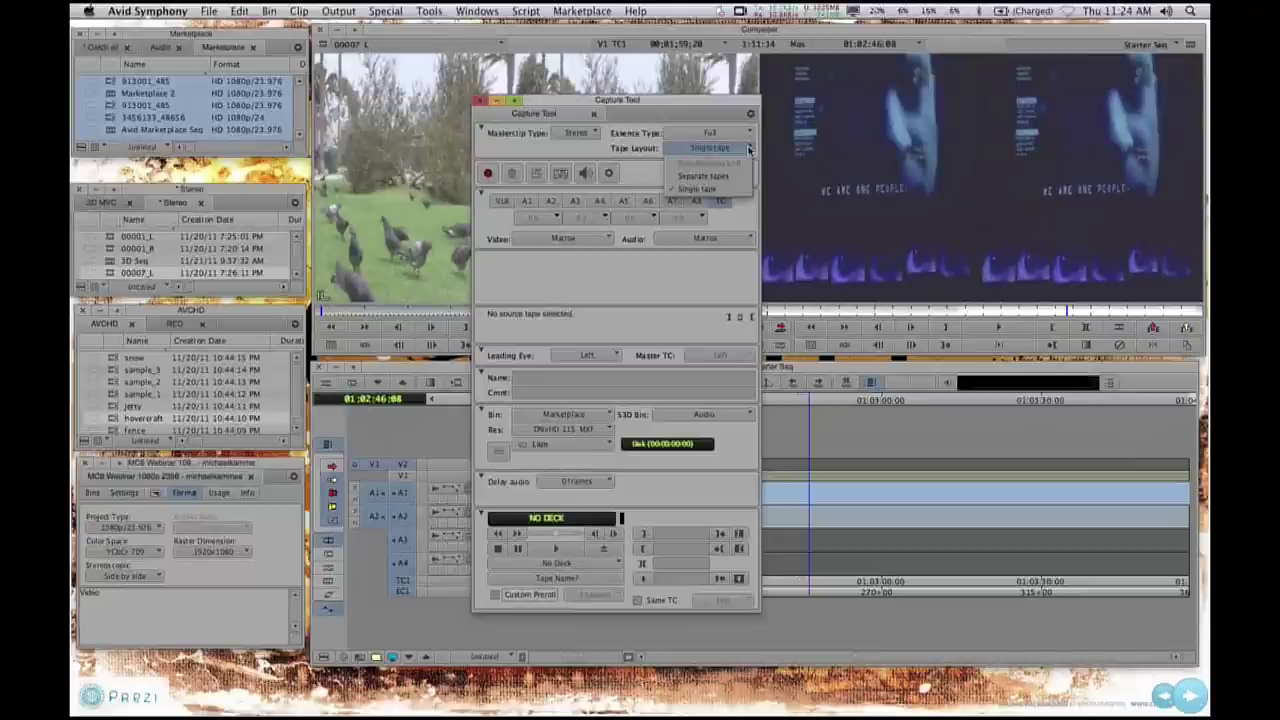
left_click(650, 248)
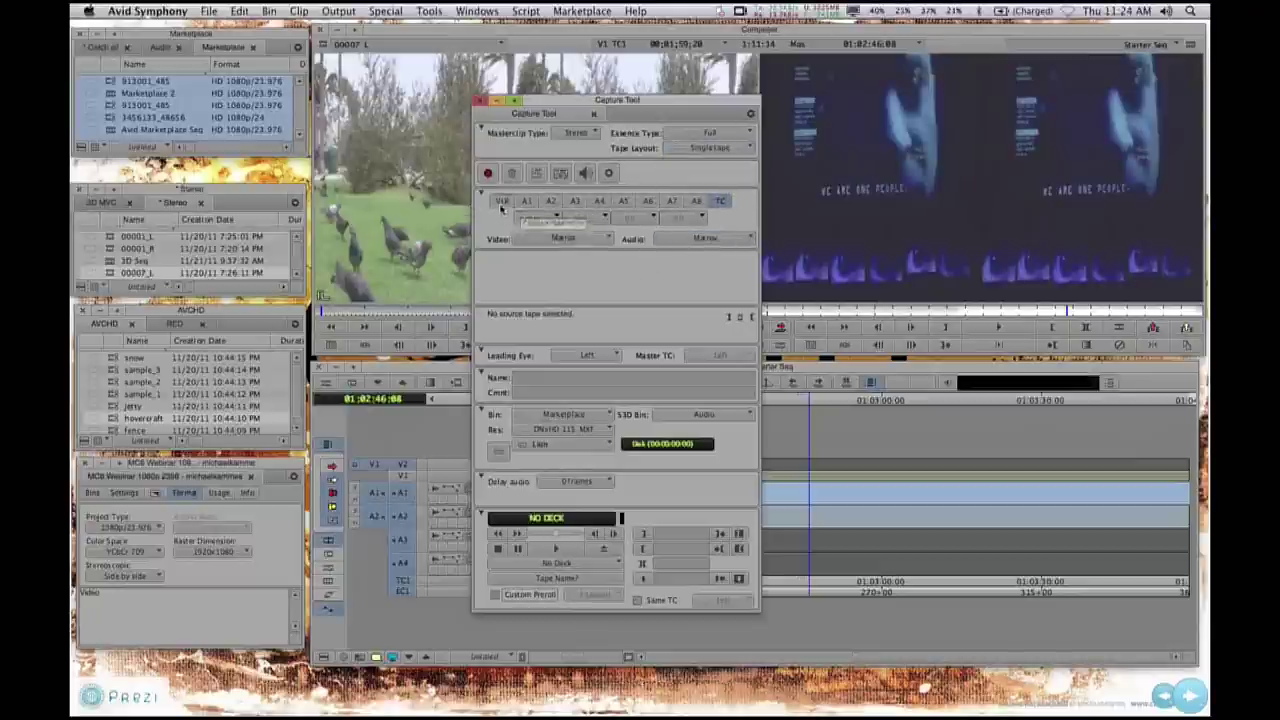
- Enable the stereo video channel for capture and change the masterclip type to Mono
left_click(501, 202)
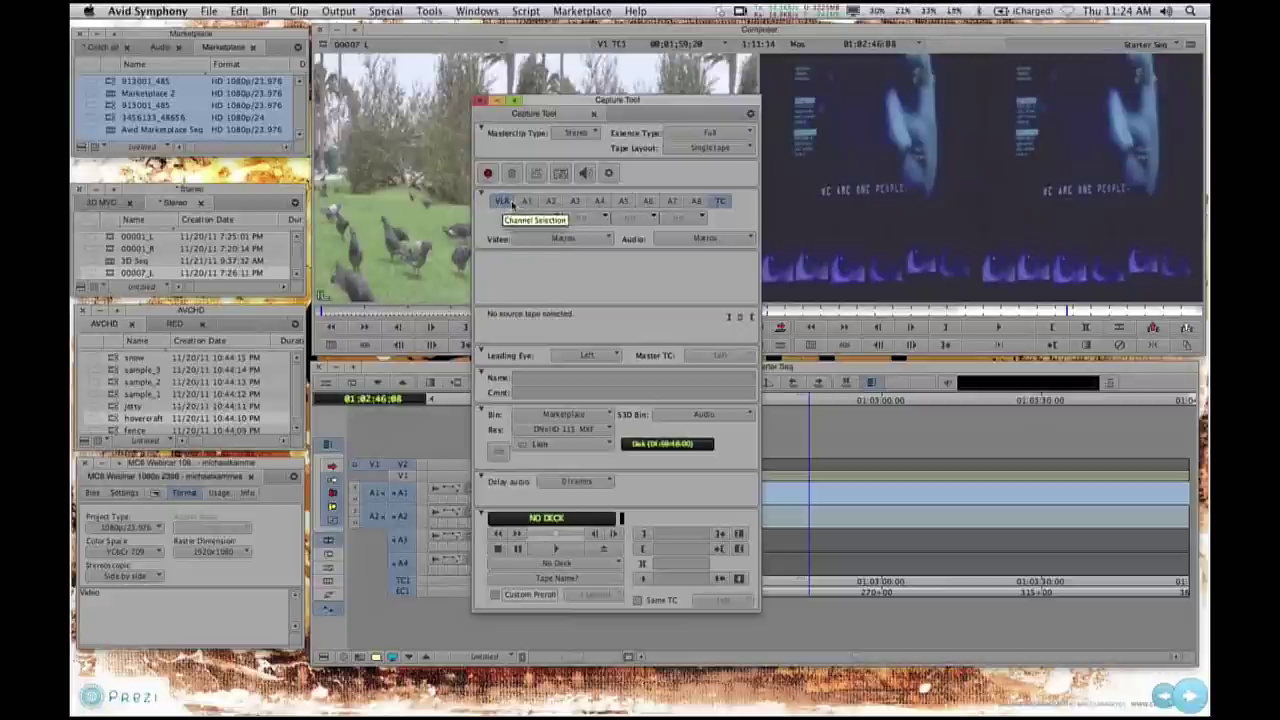
left_click(578, 132)
left_click(576, 161)
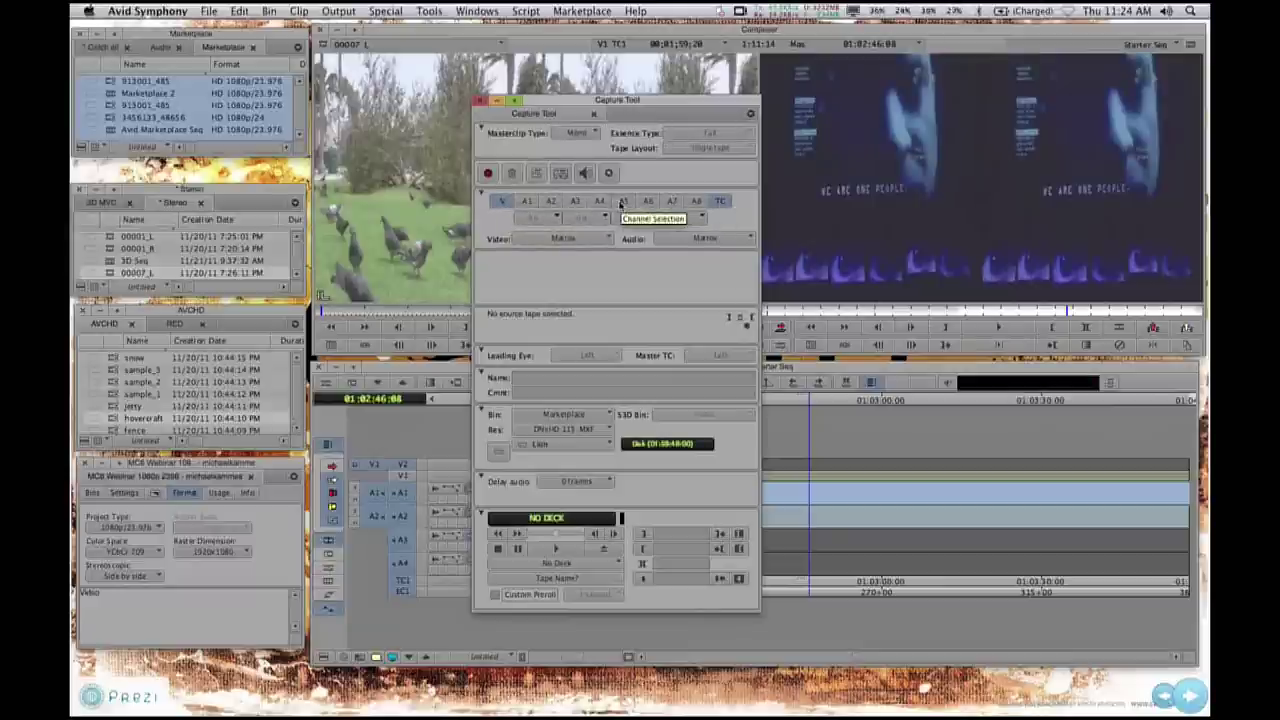
- Try the 5.1 SMPTE audio channel grouping in the Capture Tool and return the grouping to Mono
left_click(568, 219)
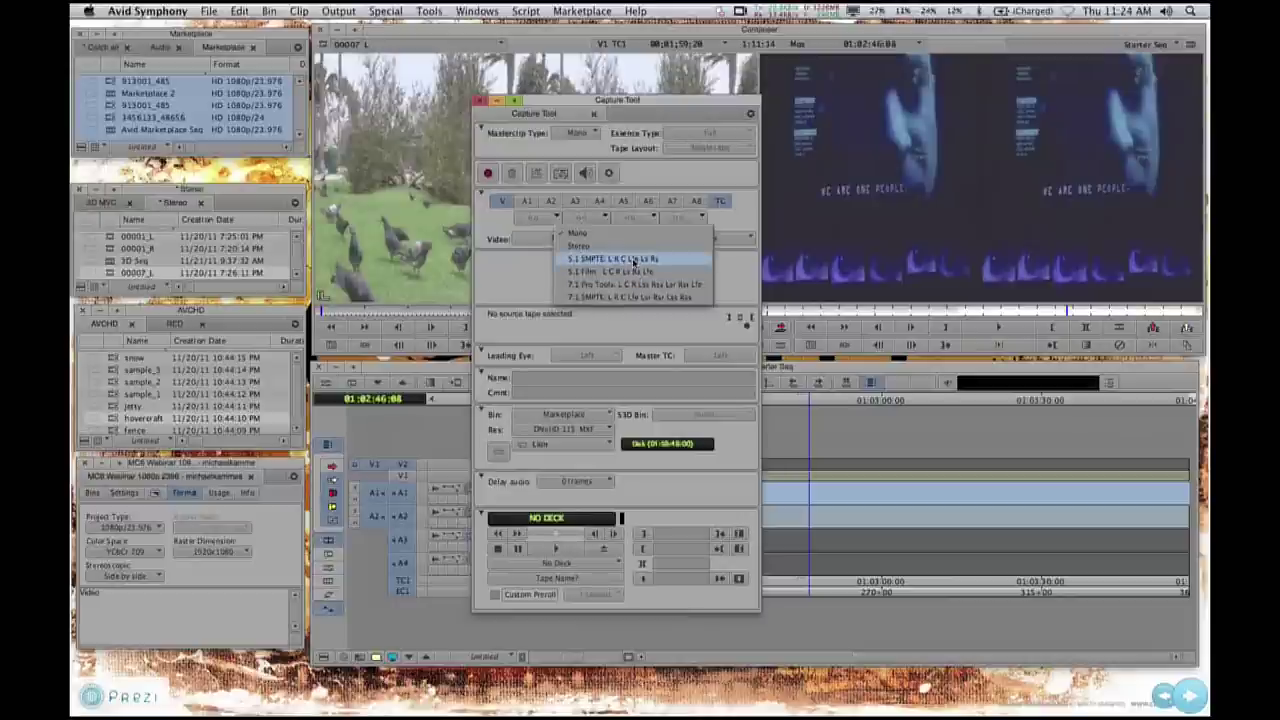
left_click(632, 258)
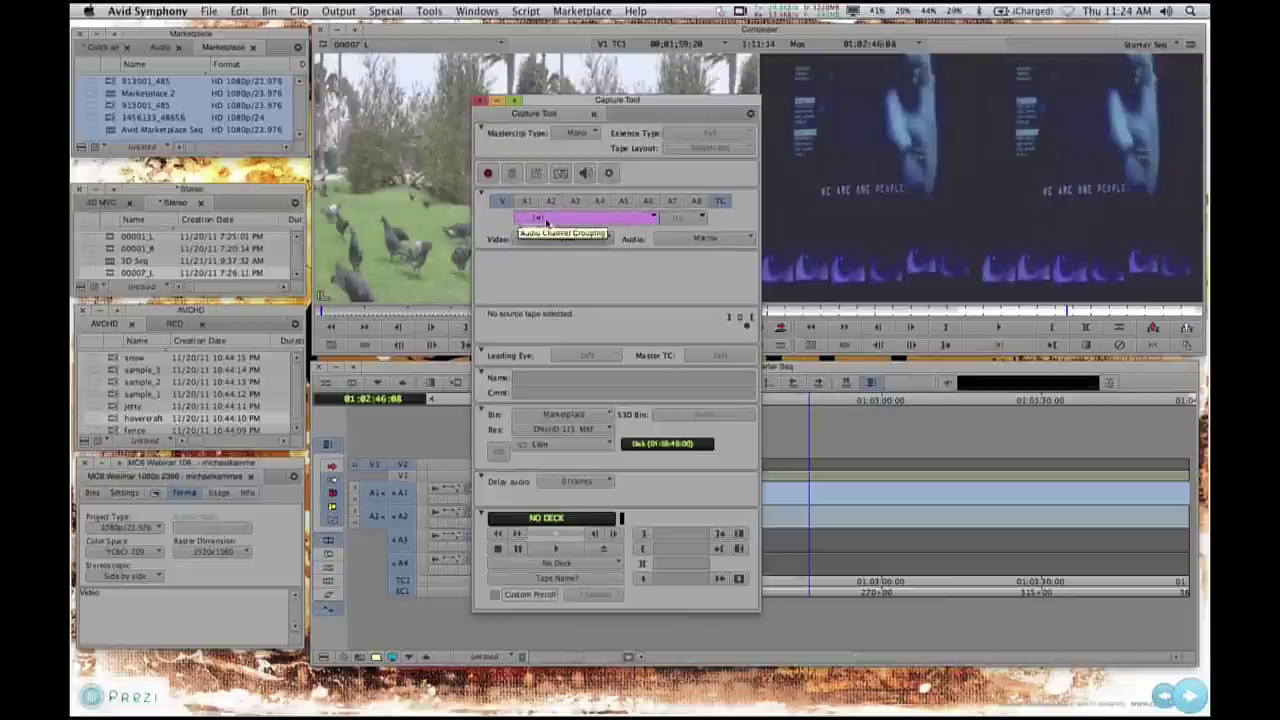
left_click(502, 200)
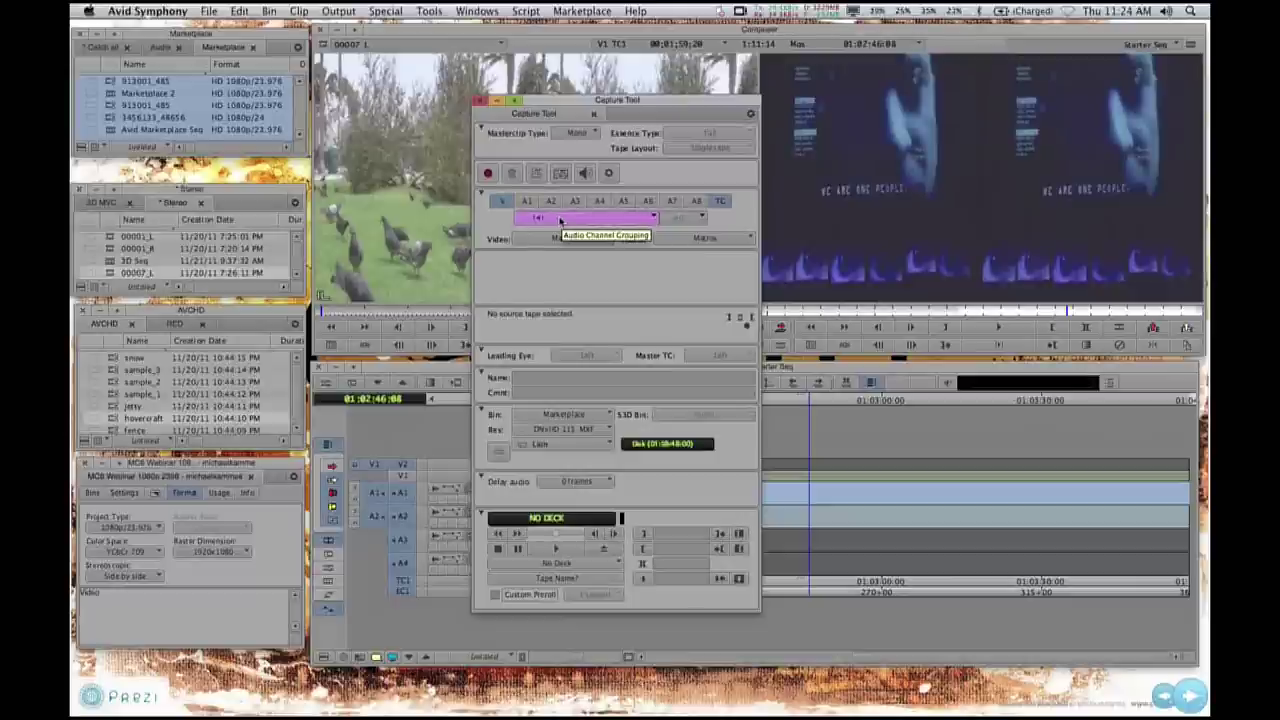
left_click(650, 218)
left_click(665, 232)
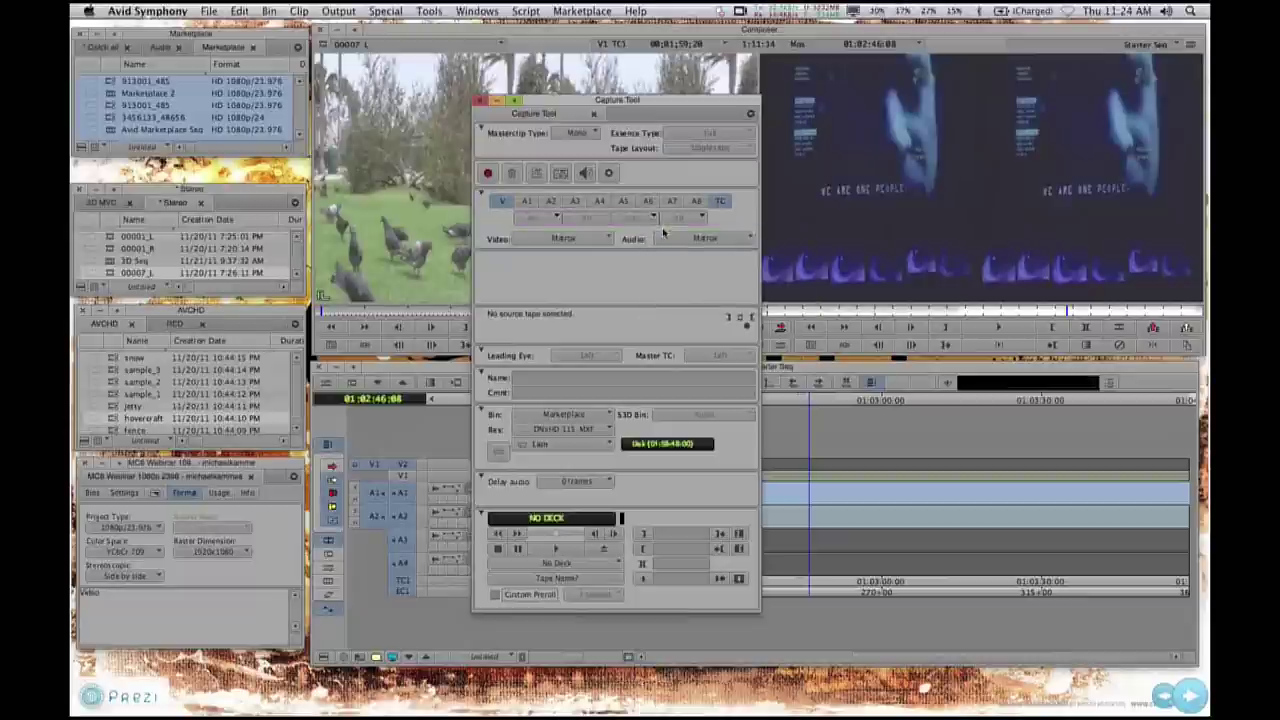
- Check the video input choices, keep Matrox, and open the Matrox MXO2 Mini settings, moving their window clear of the Capture Tool
left_click(580, 238)
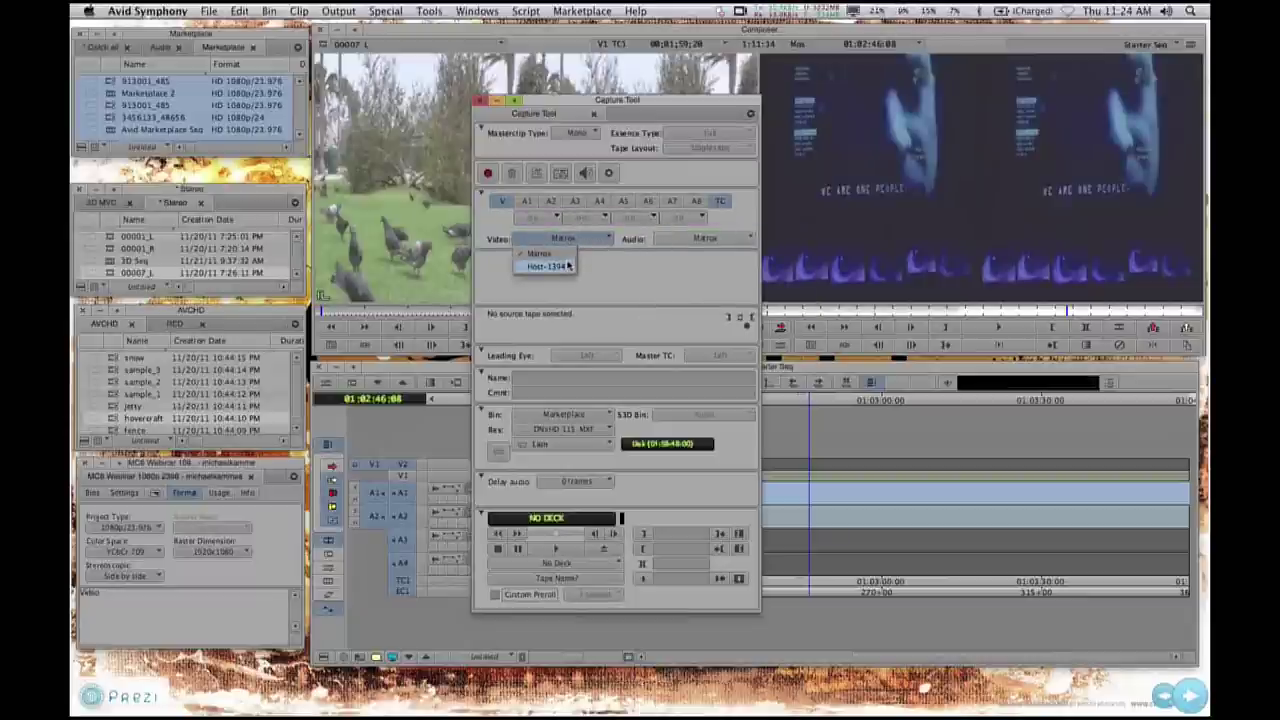
left_click(567, 265)
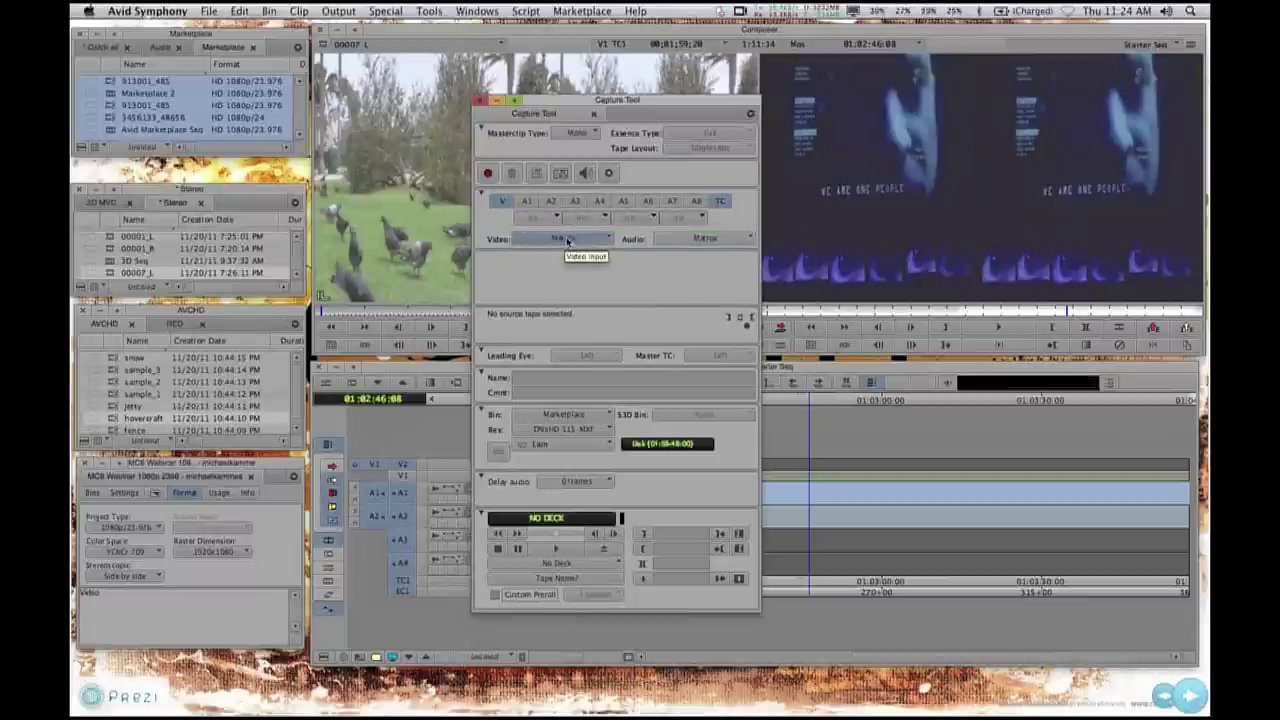
left_click(609, 174)
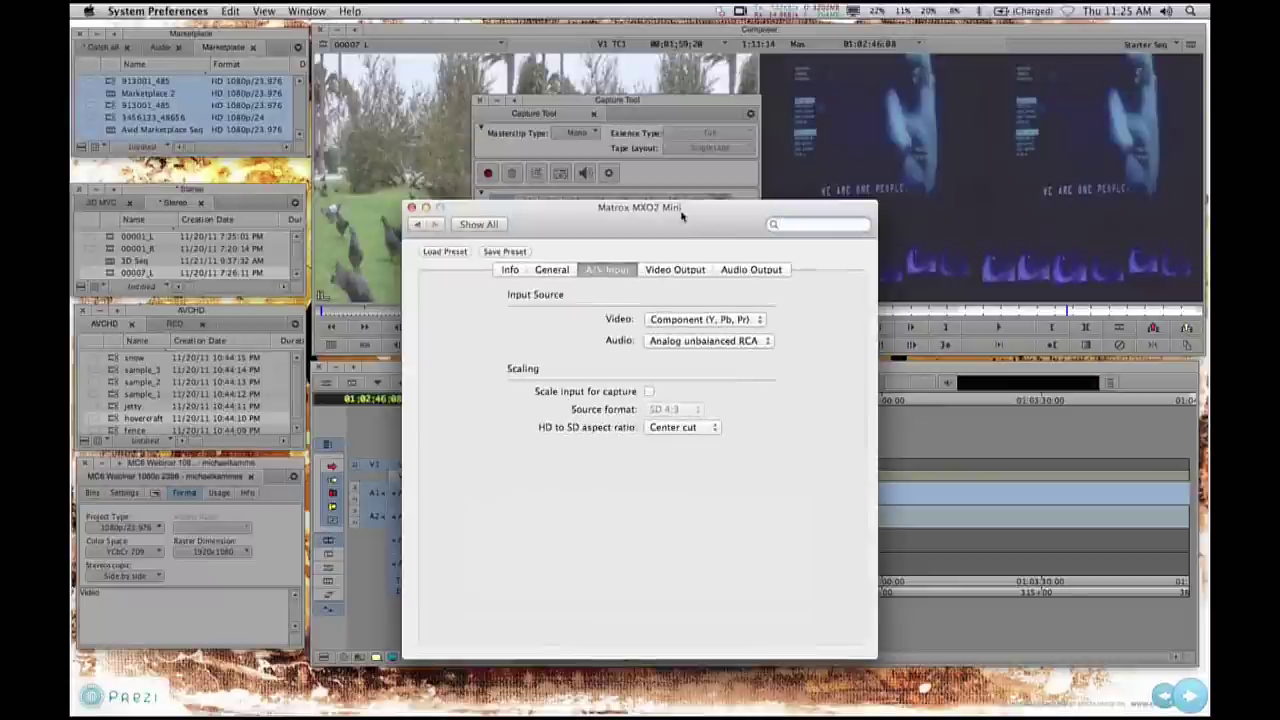
left_click_drag(683, 216, 888, 113)
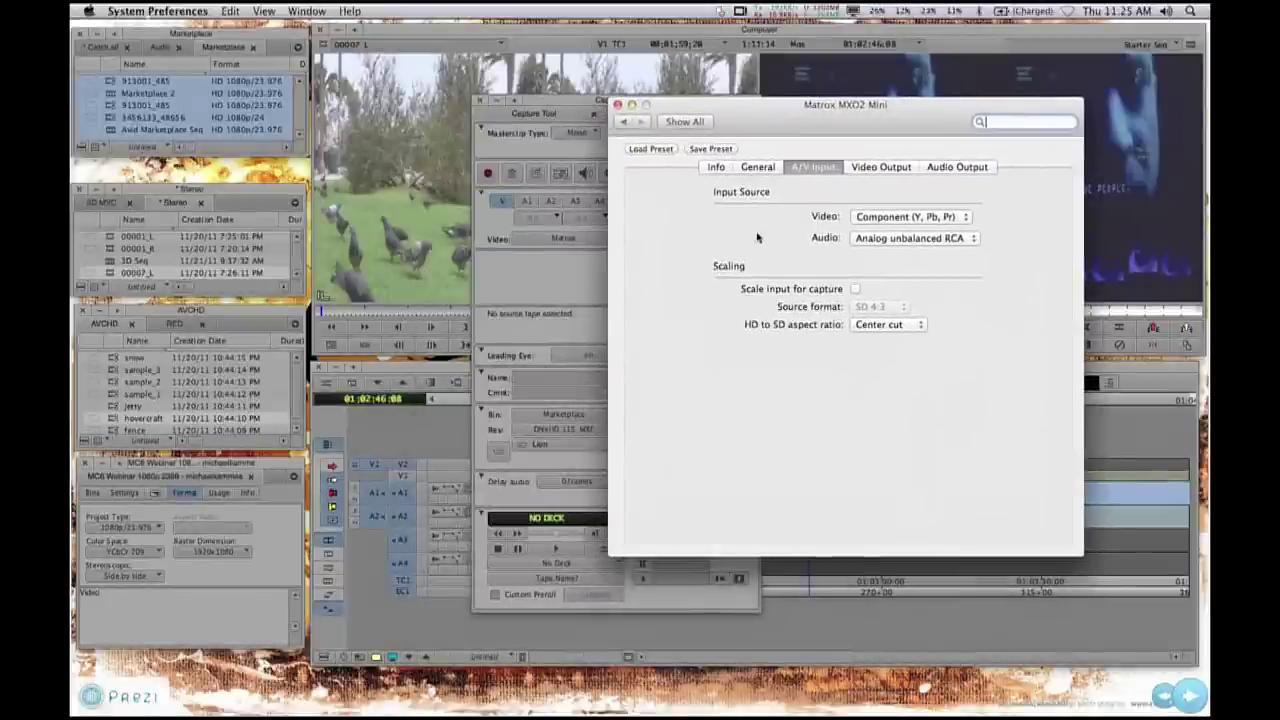
left_click(716, 166)
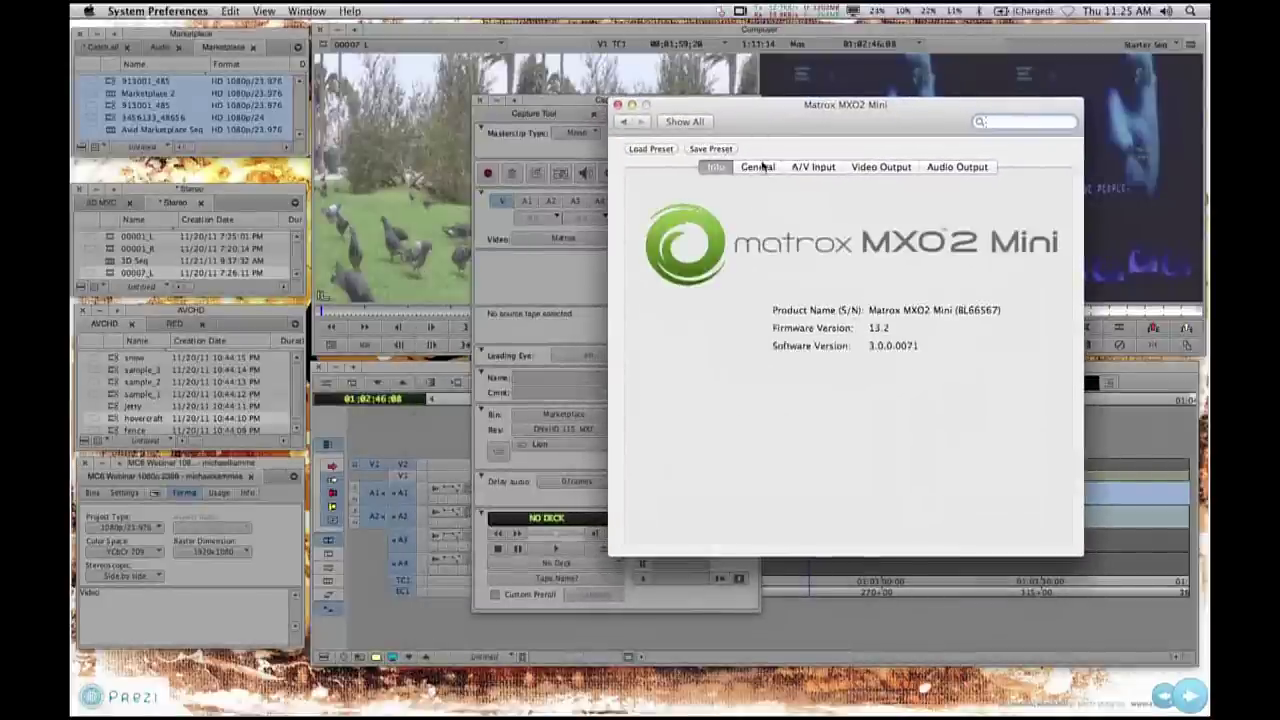
left_click(760, 167)
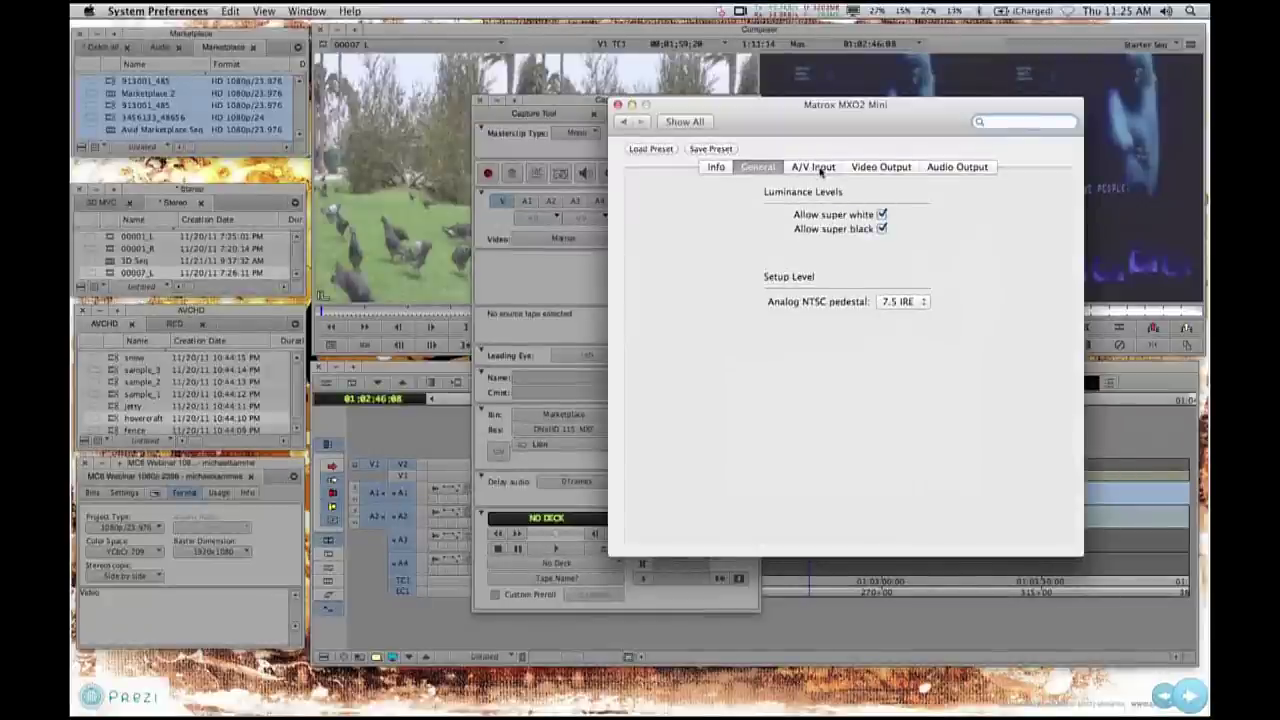
left_click(818, 169)
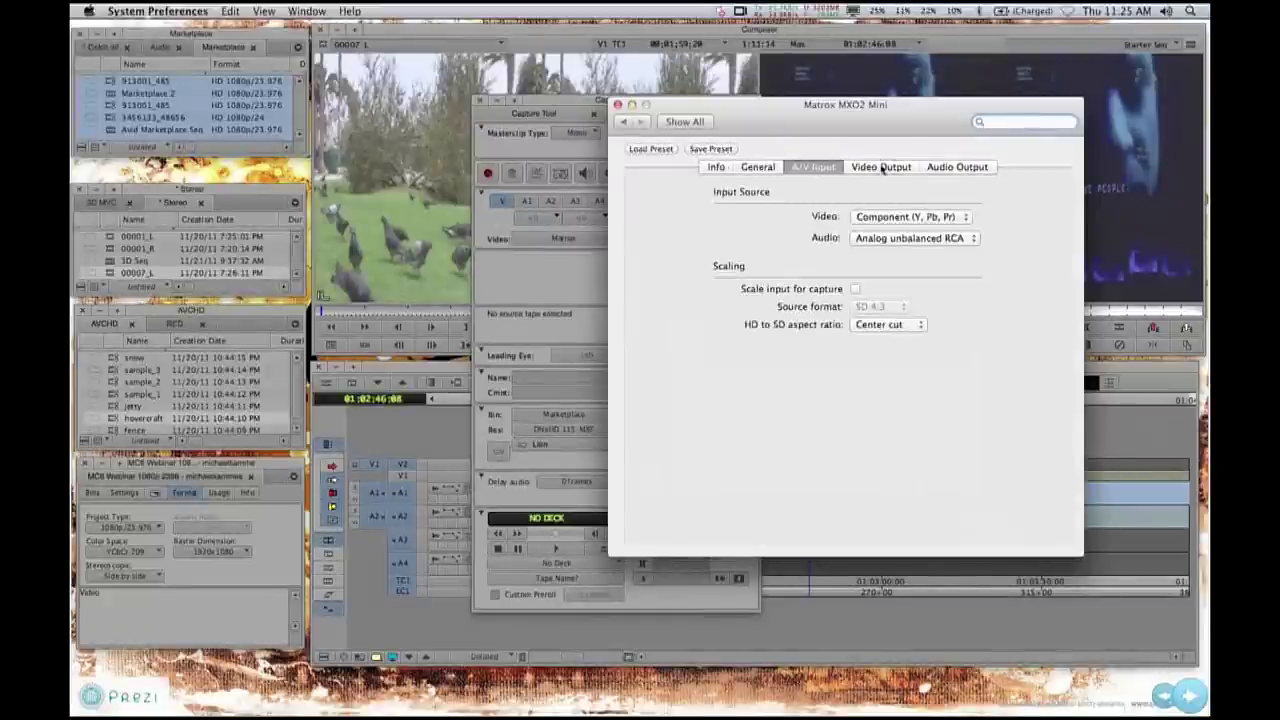
left_click(883, 168)
left_click(958, 167)
left_click(850, 168)
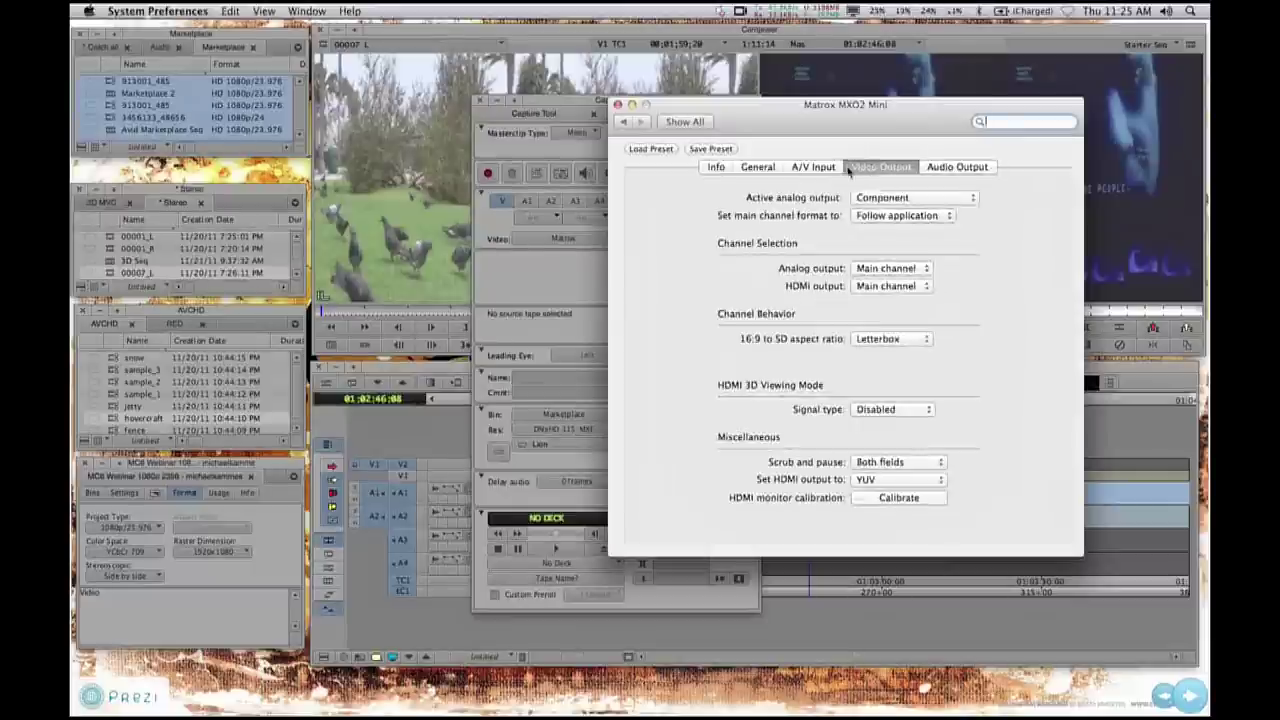
left_click(826, 172)
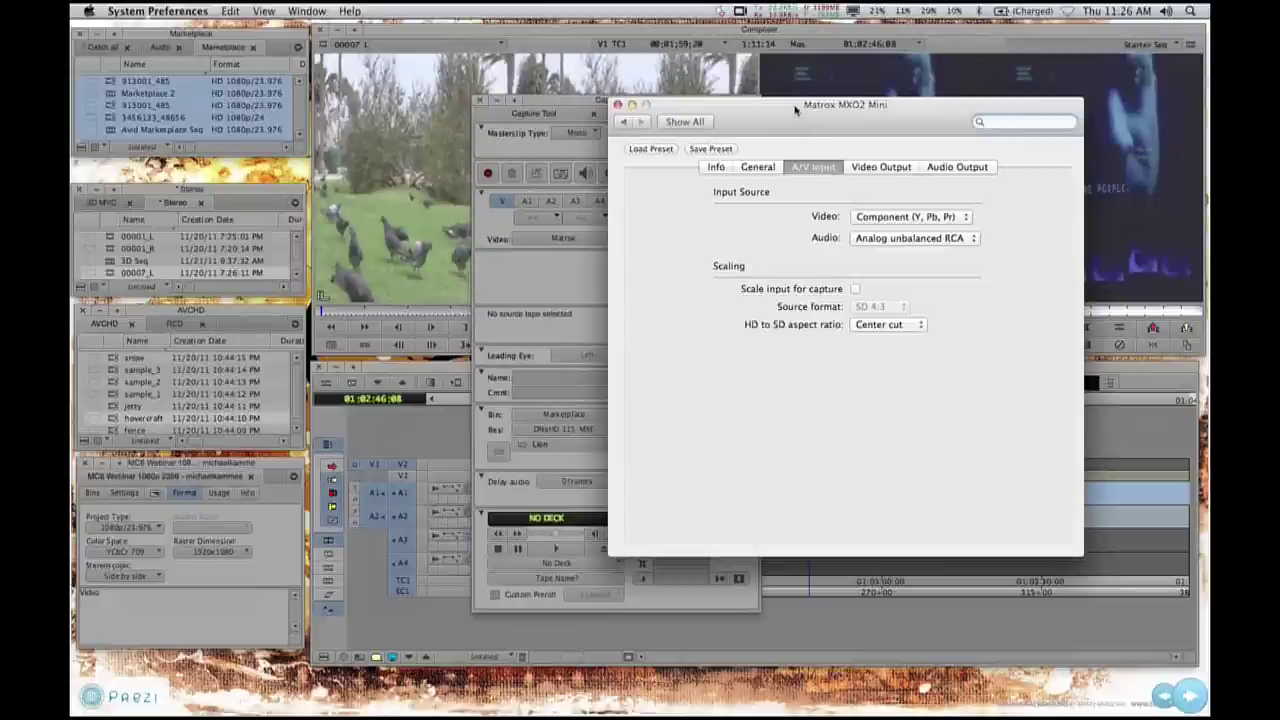
- Review the Matrox output, input and General settings once more and close the MXO2 Mini settings window
left_click(881, 167)
left_click(949, 170)
left_click(881, 167)
left_click(813, 167)
left_click(757, 167)
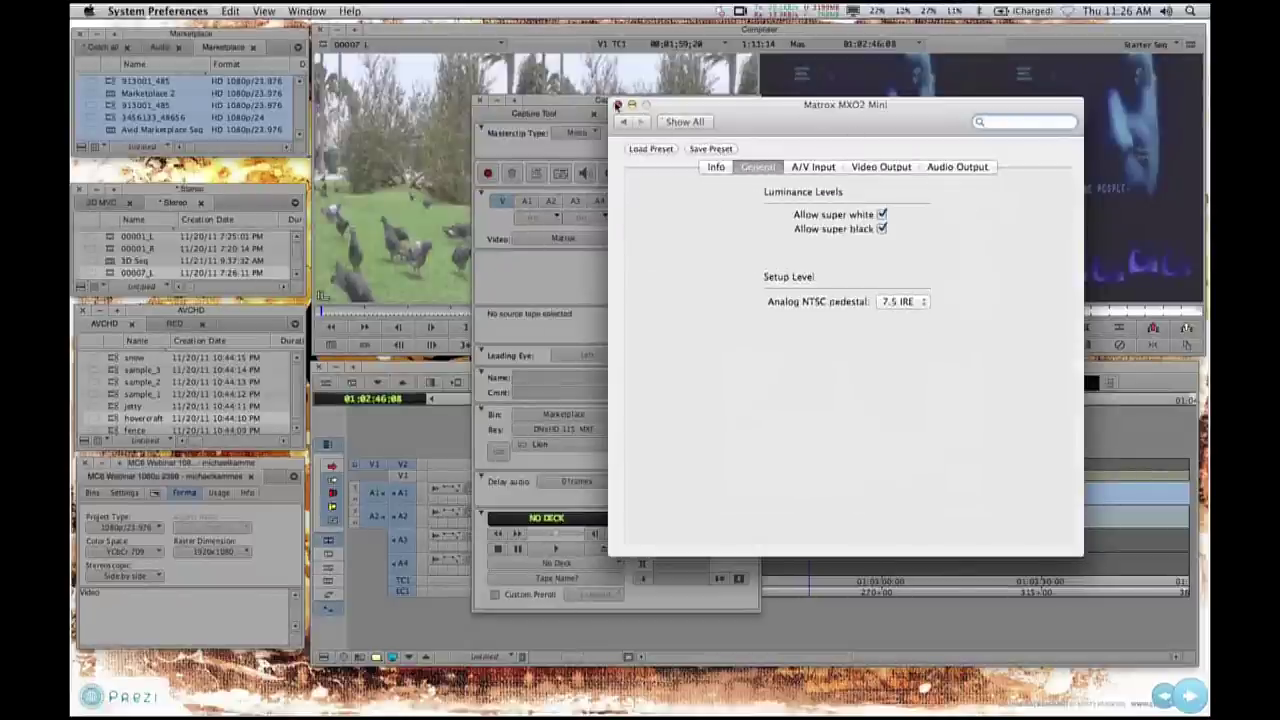
left_click(617, 104)
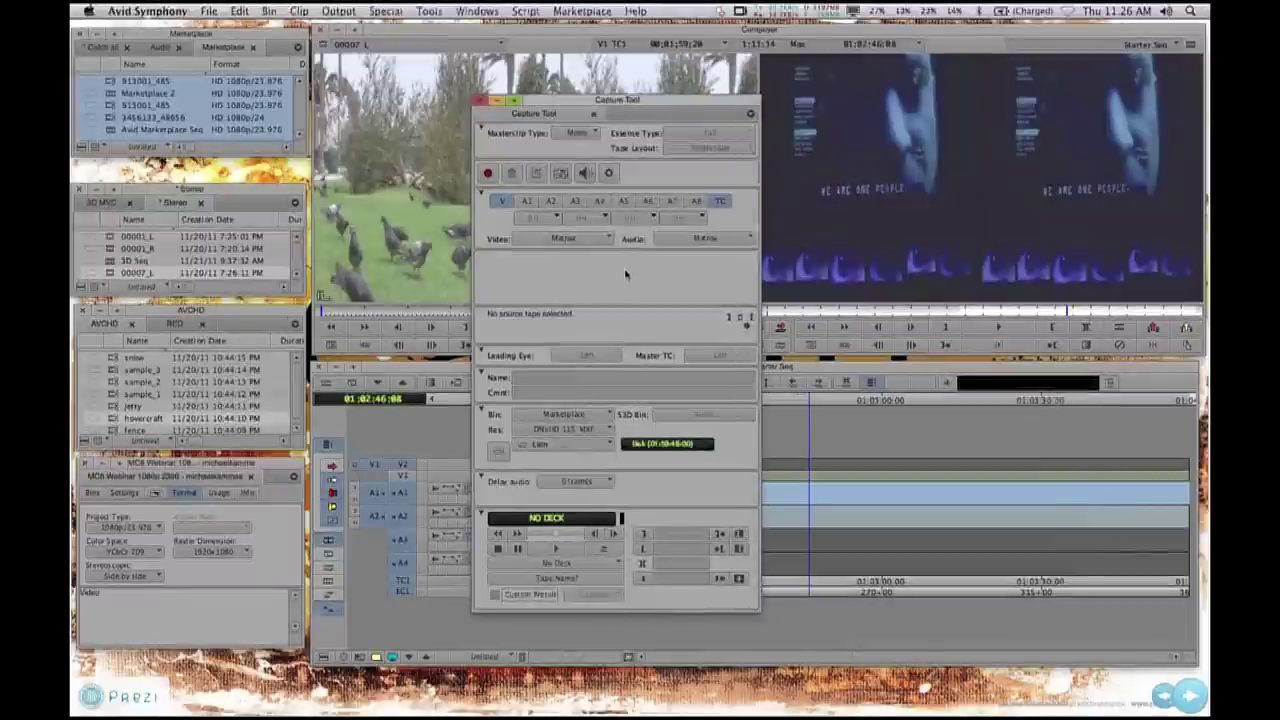
- Set the masterclip type back to Stereo and examine the Leading Eye and capture resolution options, keeping Left and DNxHD 115 MXF
left_click(577, 133)
left_click(595, 155)
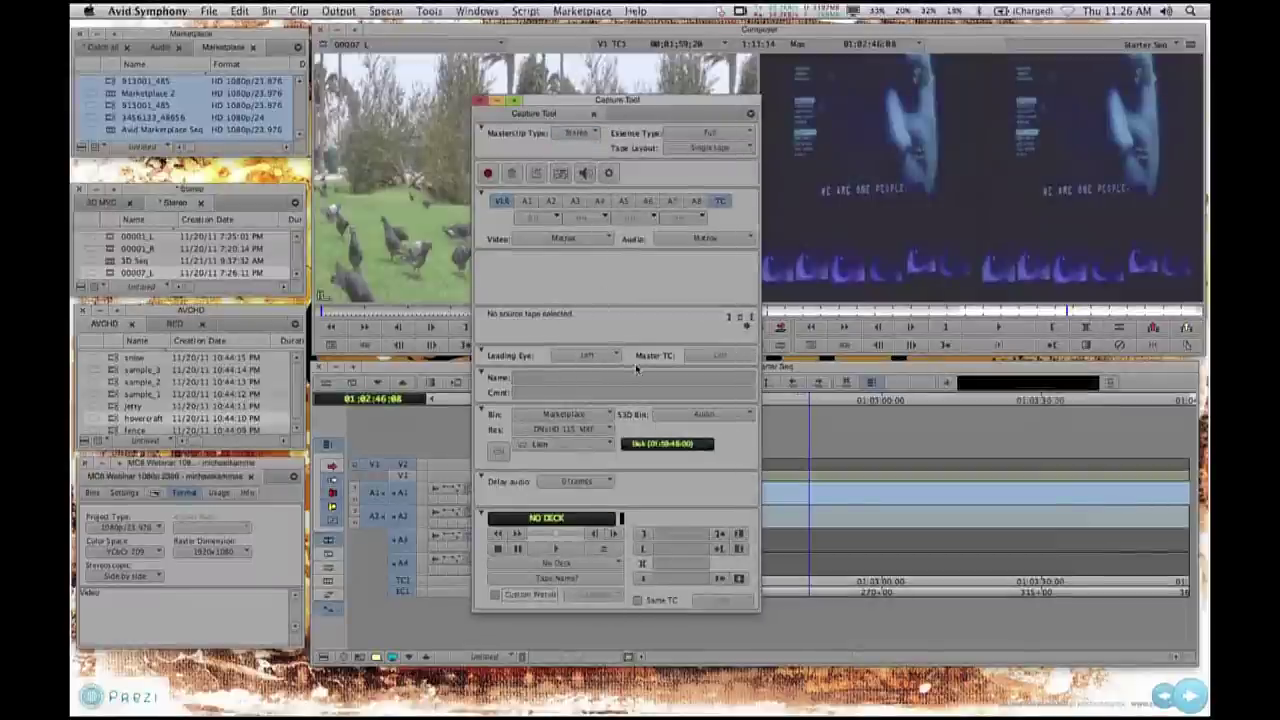
left_click(587, 355)
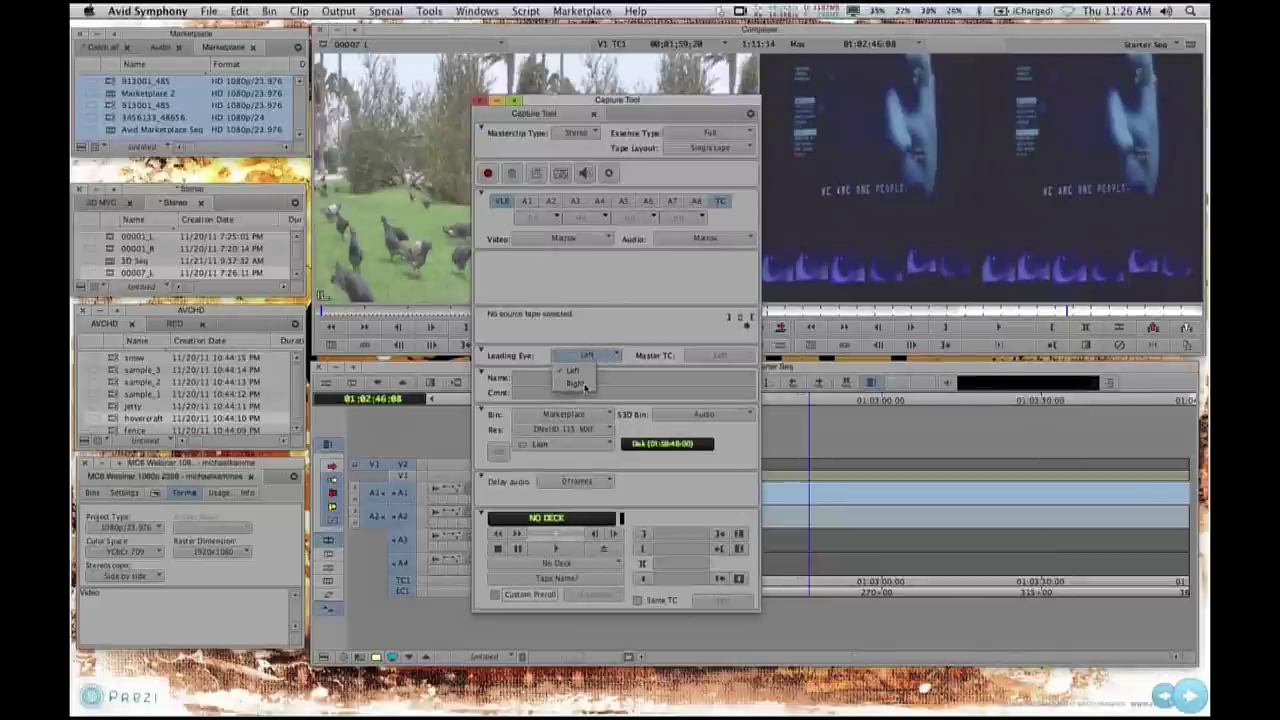
left_click(583, 372)
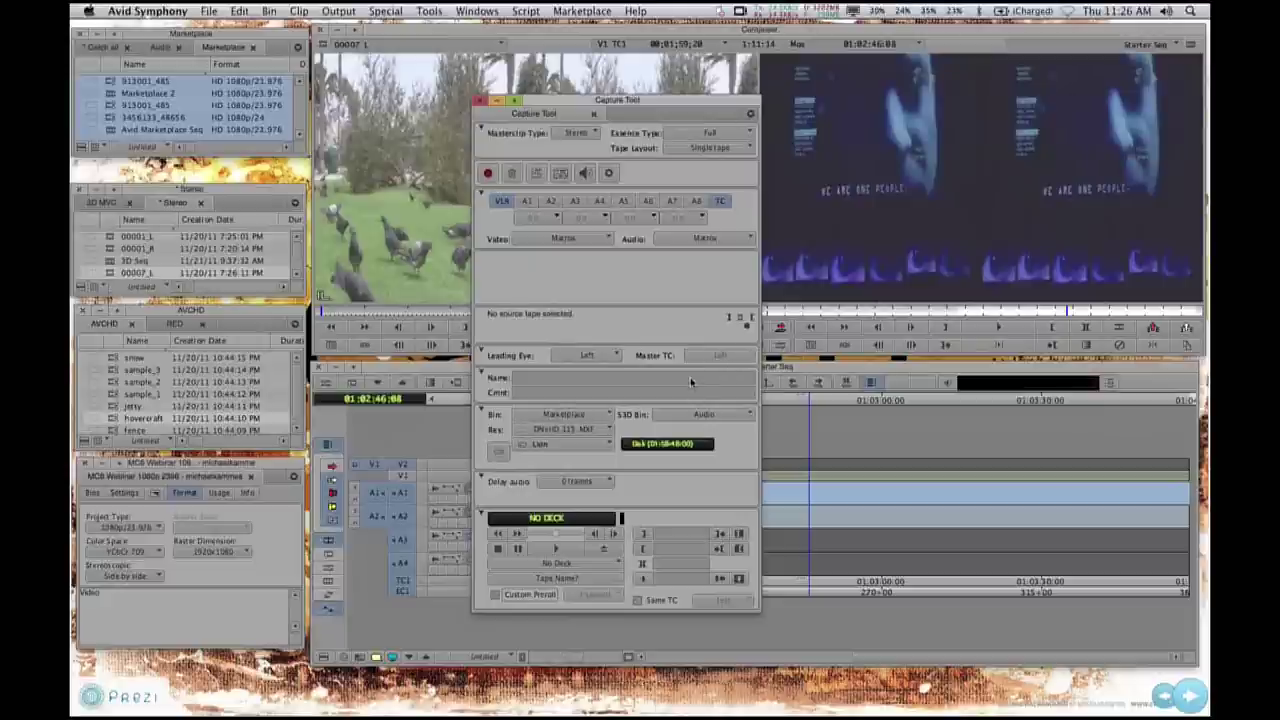
left_click(607, 430)
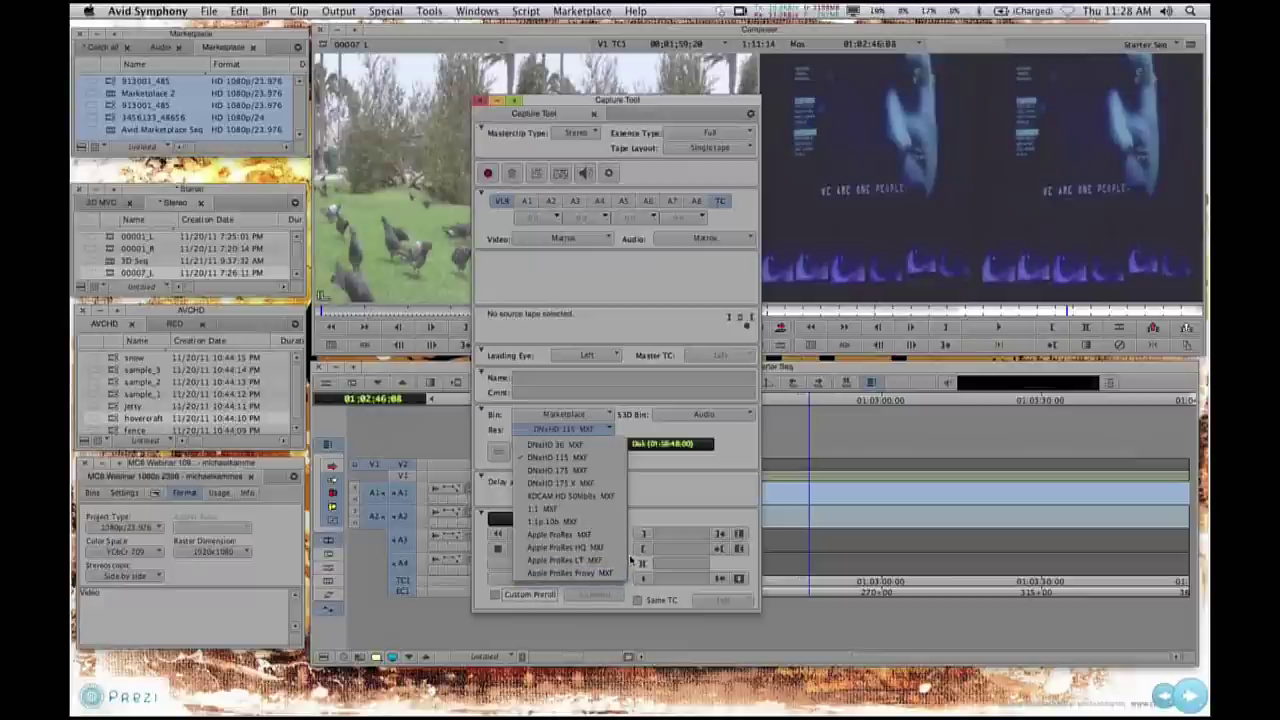
left_click(480, 101)
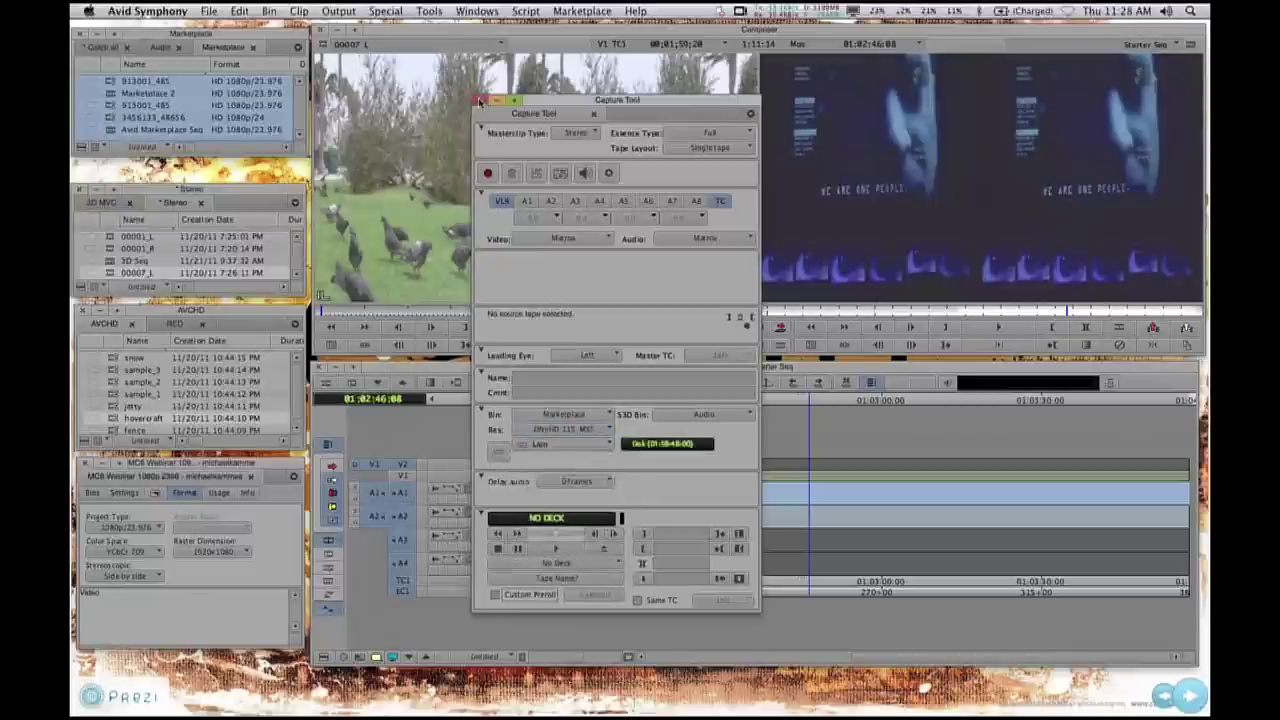
- Switch to the Prezi presentation, advance to the Avid Marketplace slide and return to Avid Symphony
key("super+Tab")
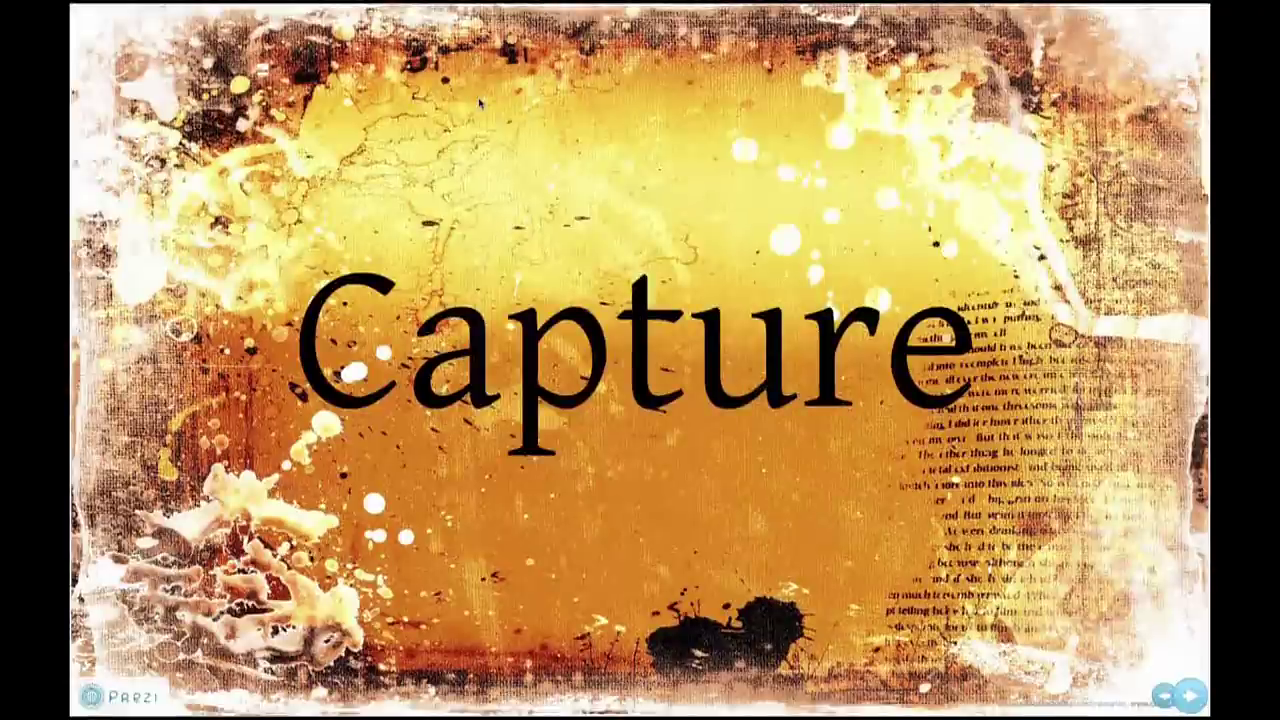
key("Right")
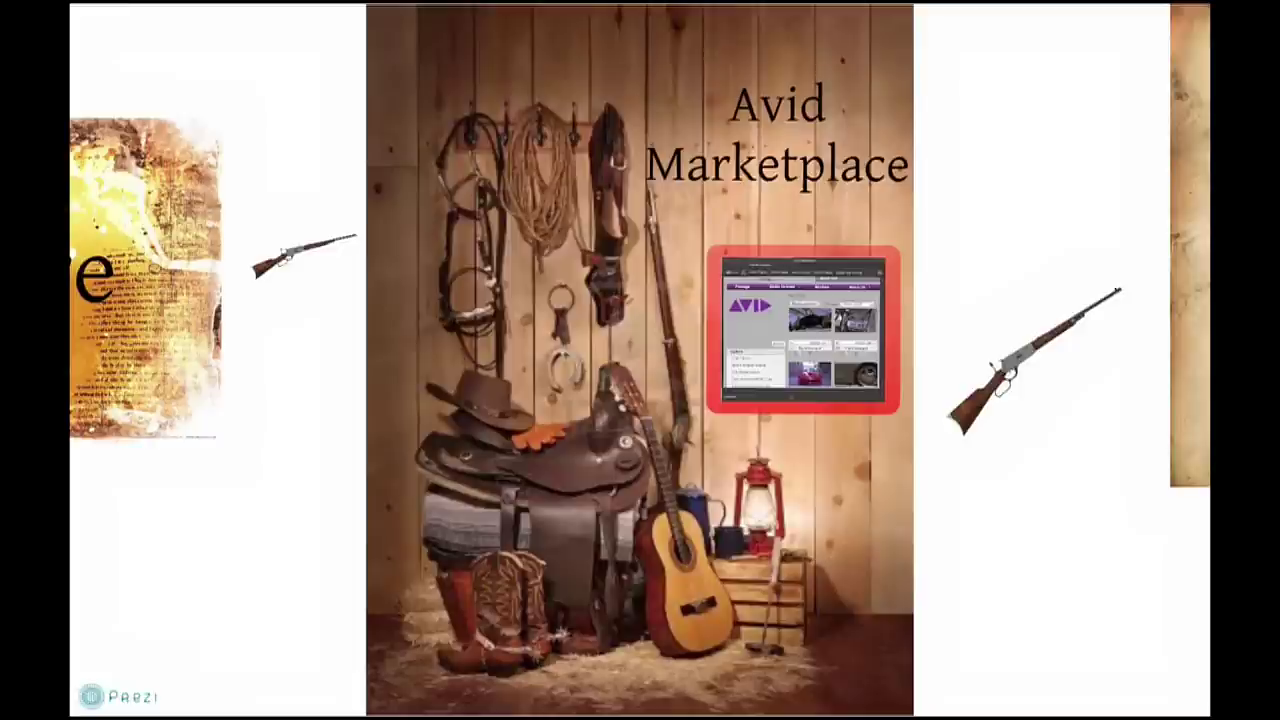
key("super+Tab")
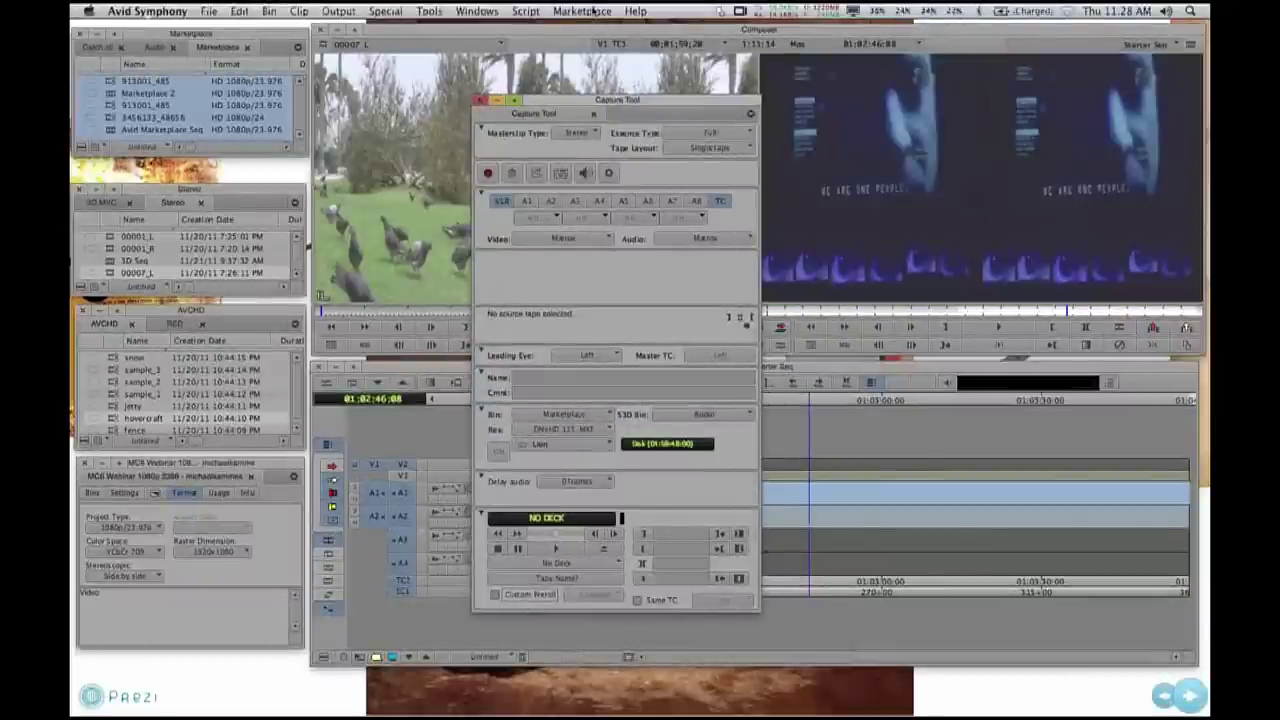
- Close the Capture Tool and open the Avid Marketplace's Media Libraries
left_click(480, 101)
left_click(600, 13)
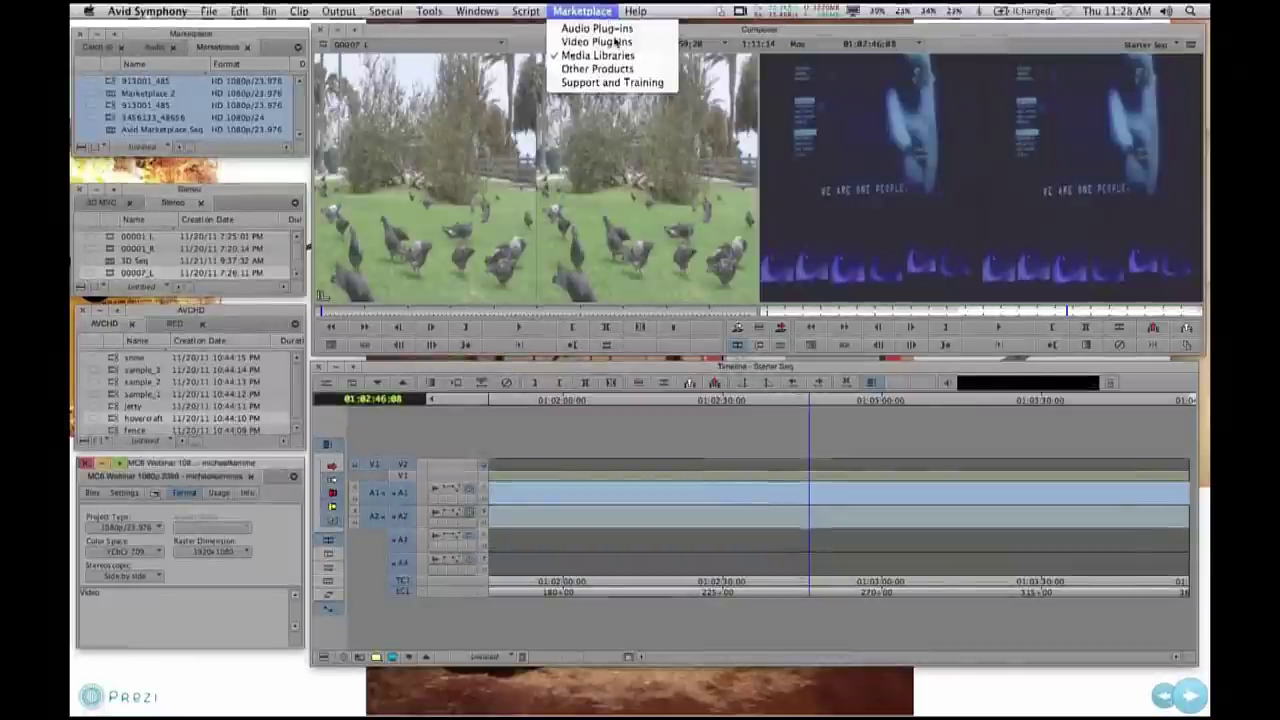
left_click(650, 57)
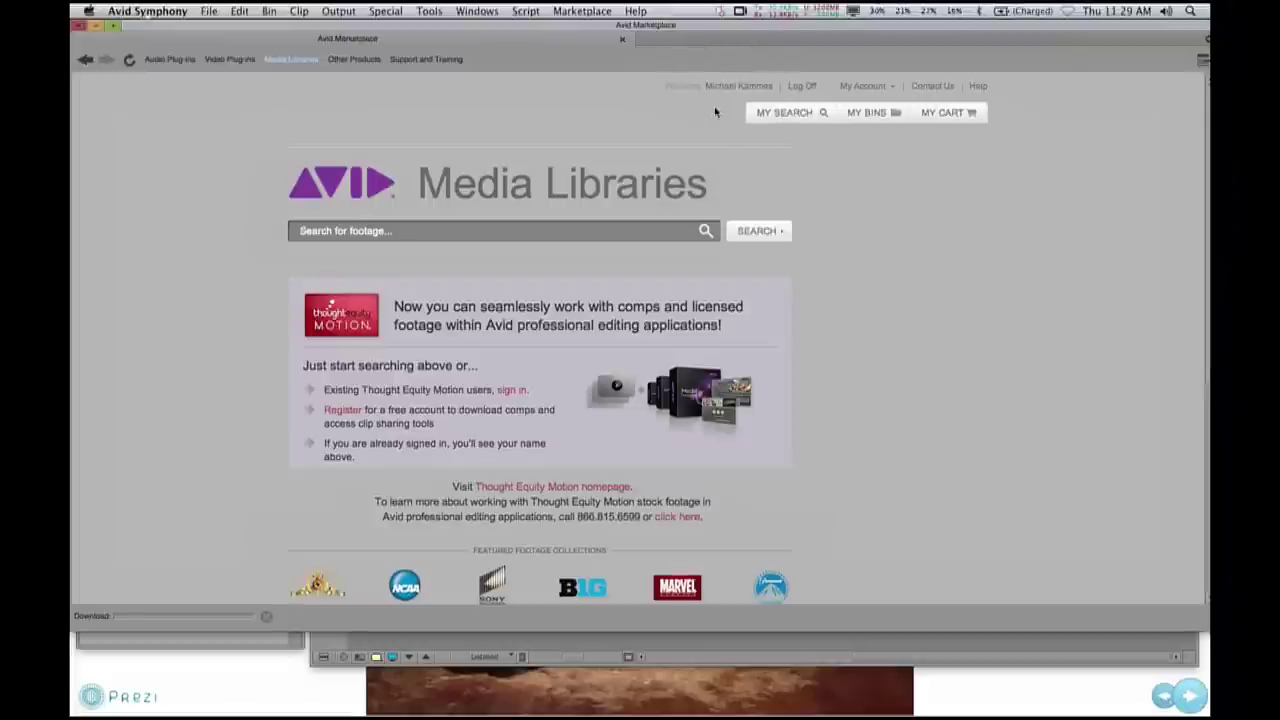
- Search the Media Libraries for "western" footage
left_click(583, 231)
type("western")
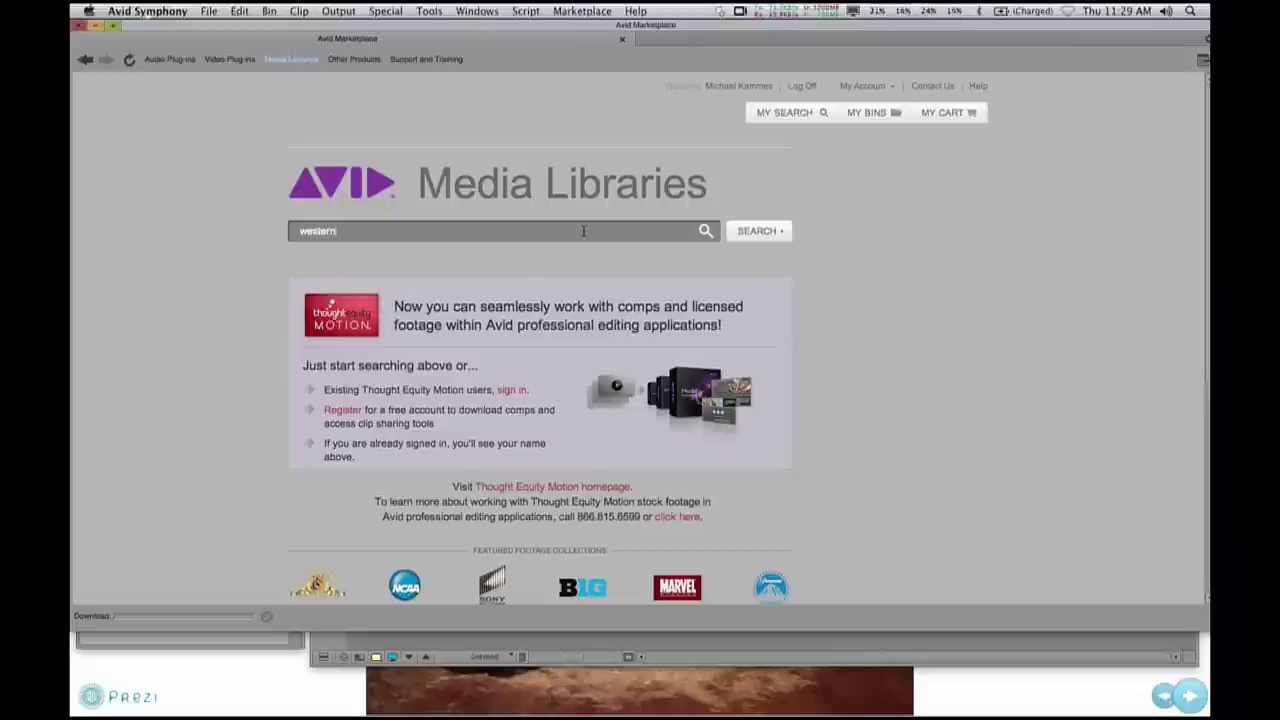
key("Return")
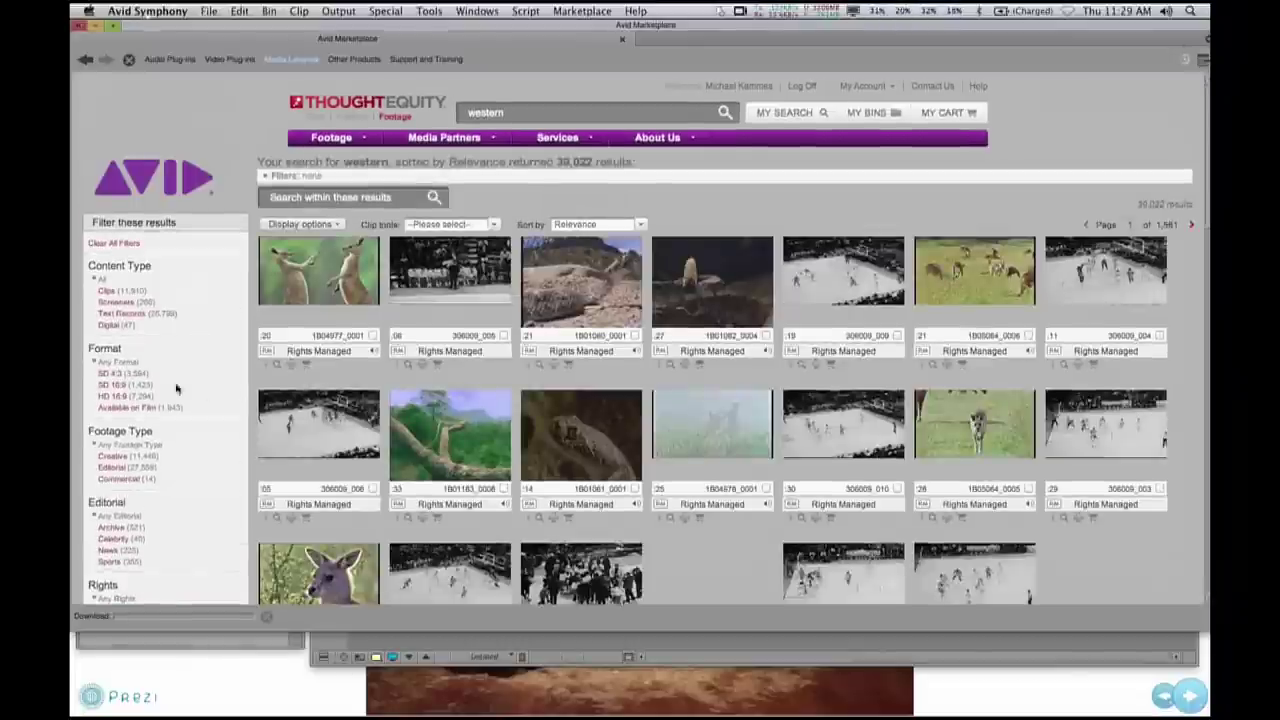
- Filter the western footage results to the HD 16:9 format and the 1080p broadcast standard
left_click(157, 383)
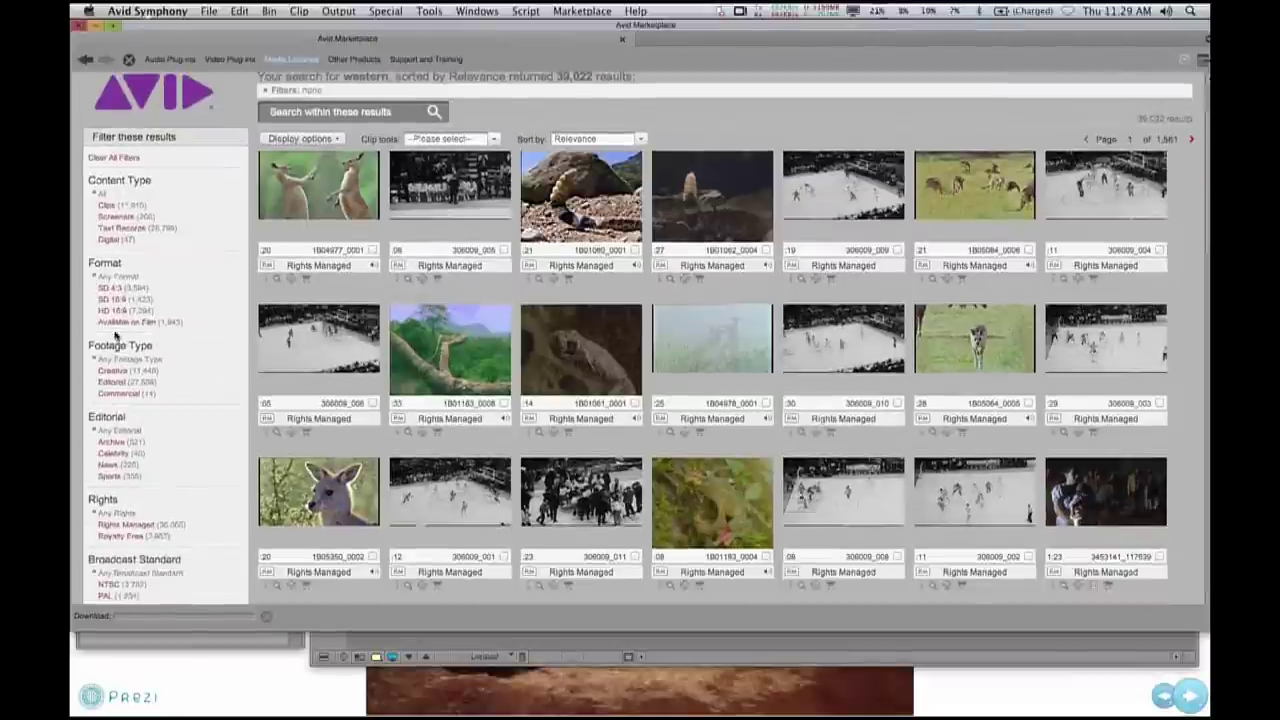
left_click(113, 311)
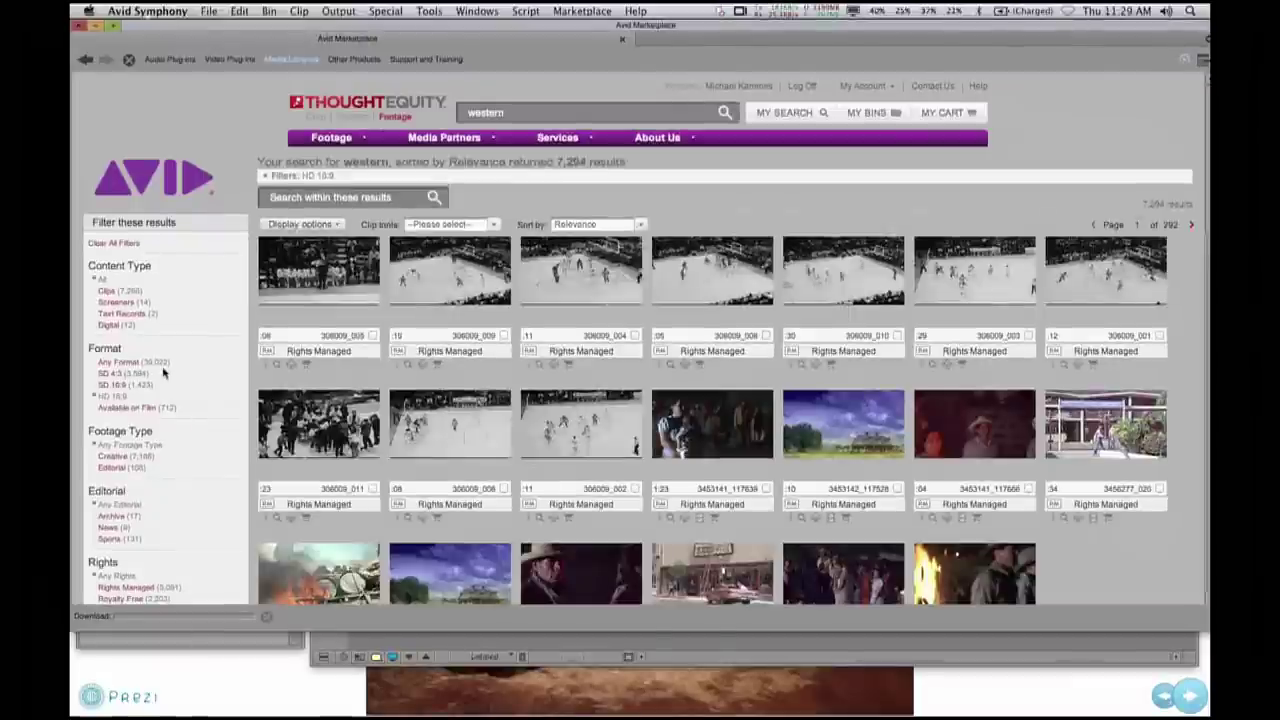
scroll(160, 375, "down", 1)
scroll(158, 374, "down", 2)
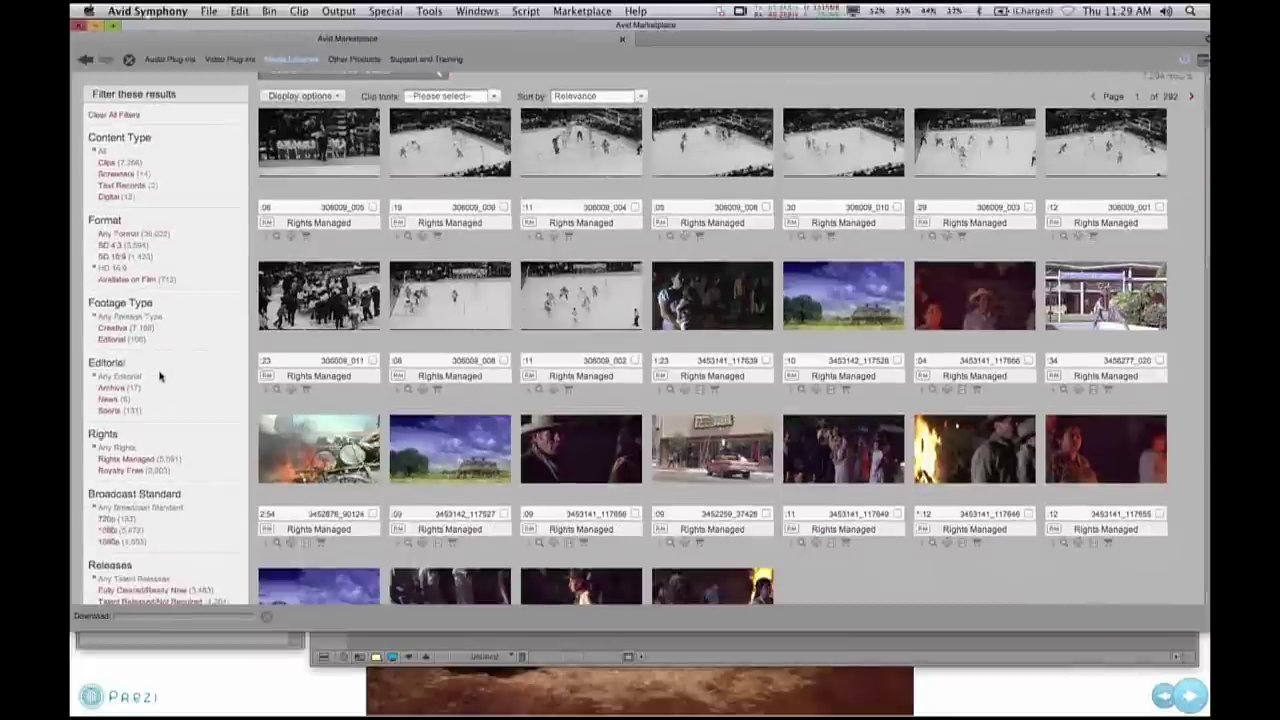
scroll(131, 417, "down", 3)
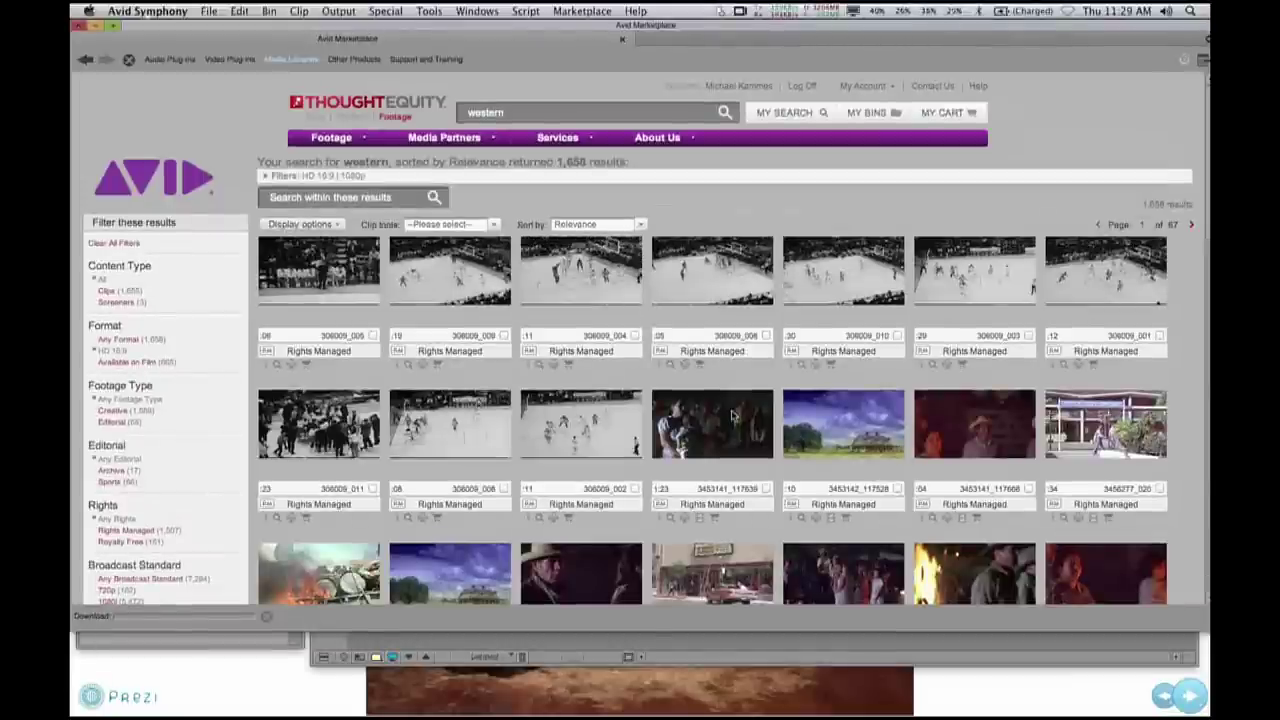
- Open the preview page of clip 3453141_117656, showing the man in a cowboy hat, from the filtered results
scroll(733, 416, "down", 3)
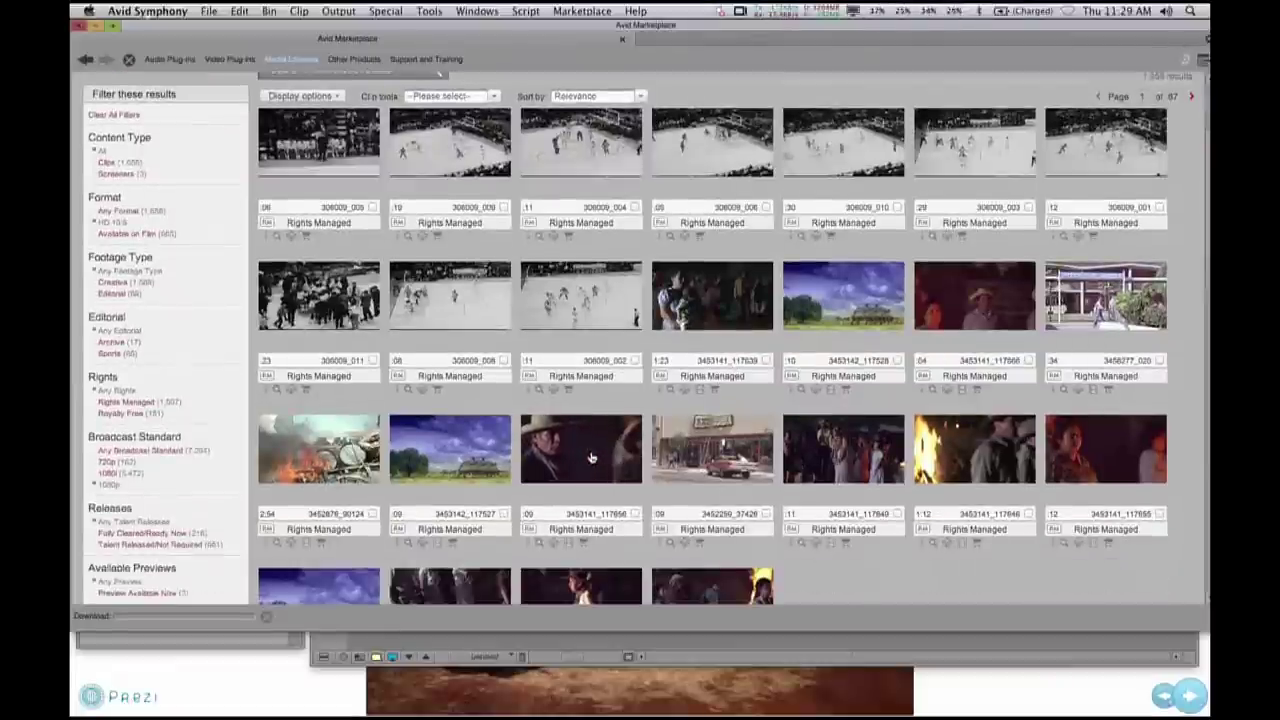
left_click(591, 457)
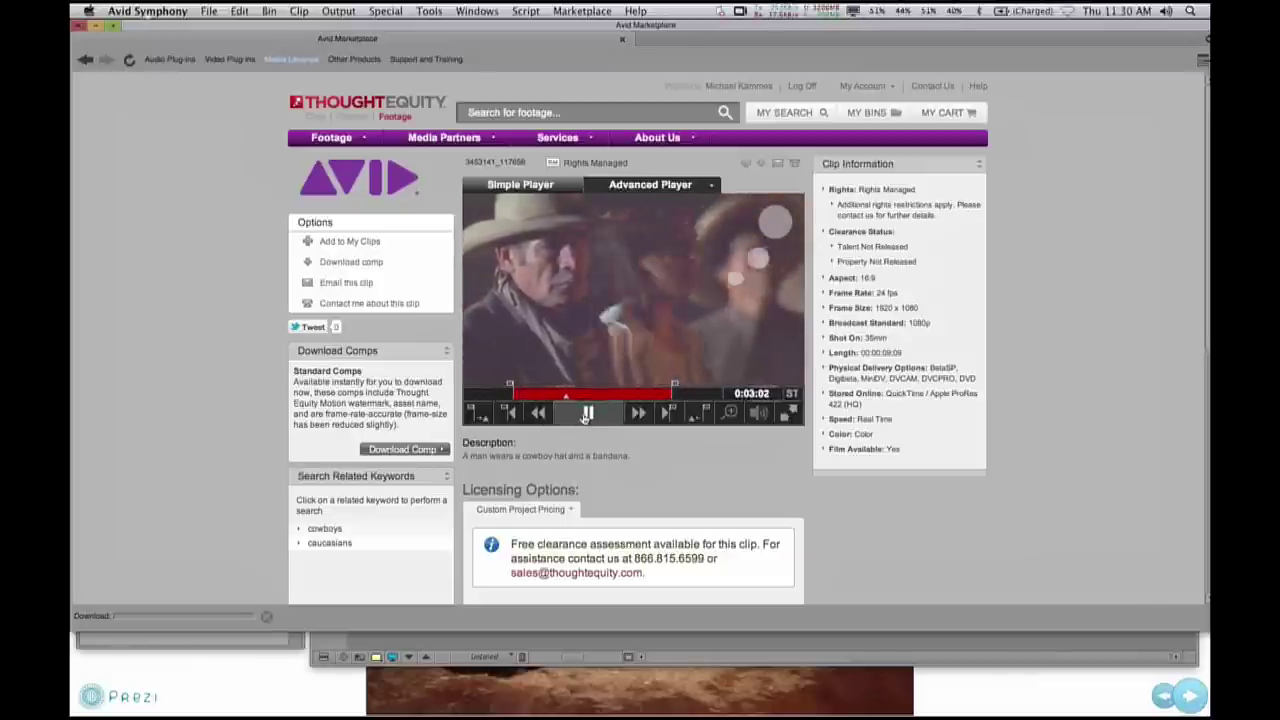
- Pause the preview of the cowboy clip 3453141_117656 and download its comp into the Marketplace bin
left_click(587, 414)
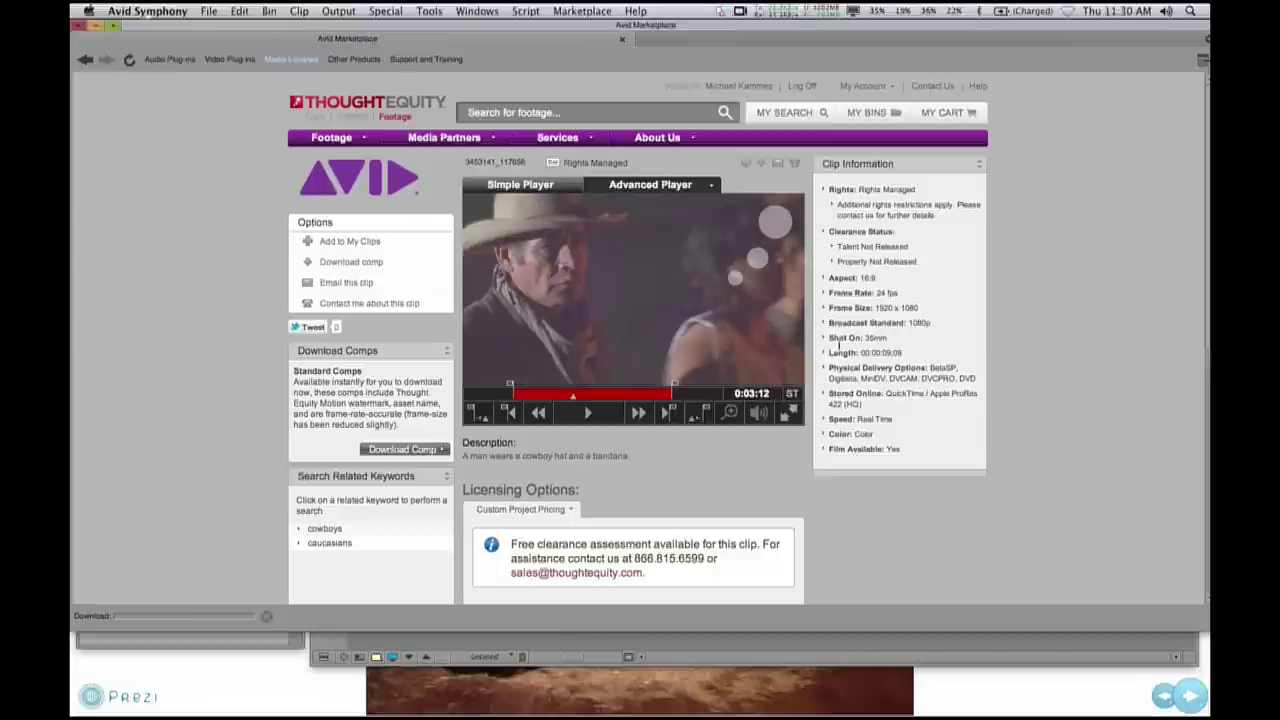
left_click(344, 263)
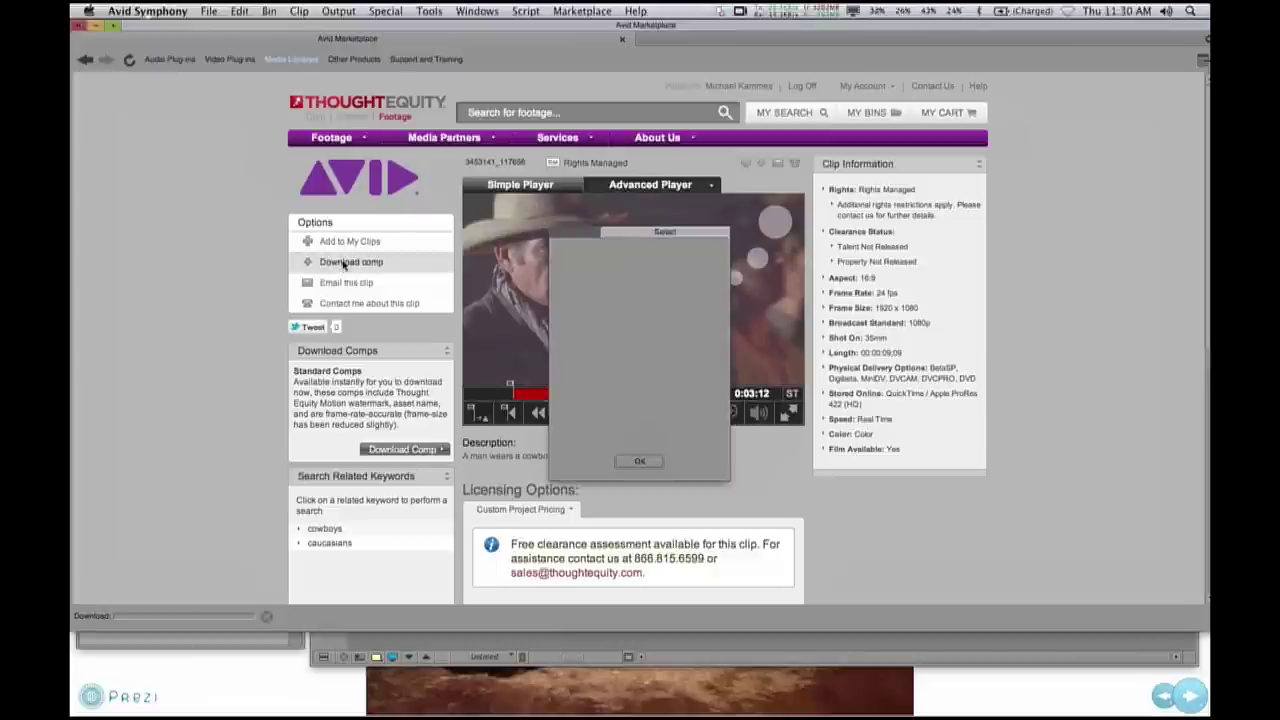
left_click(595, 307)
left_click(640, 461)
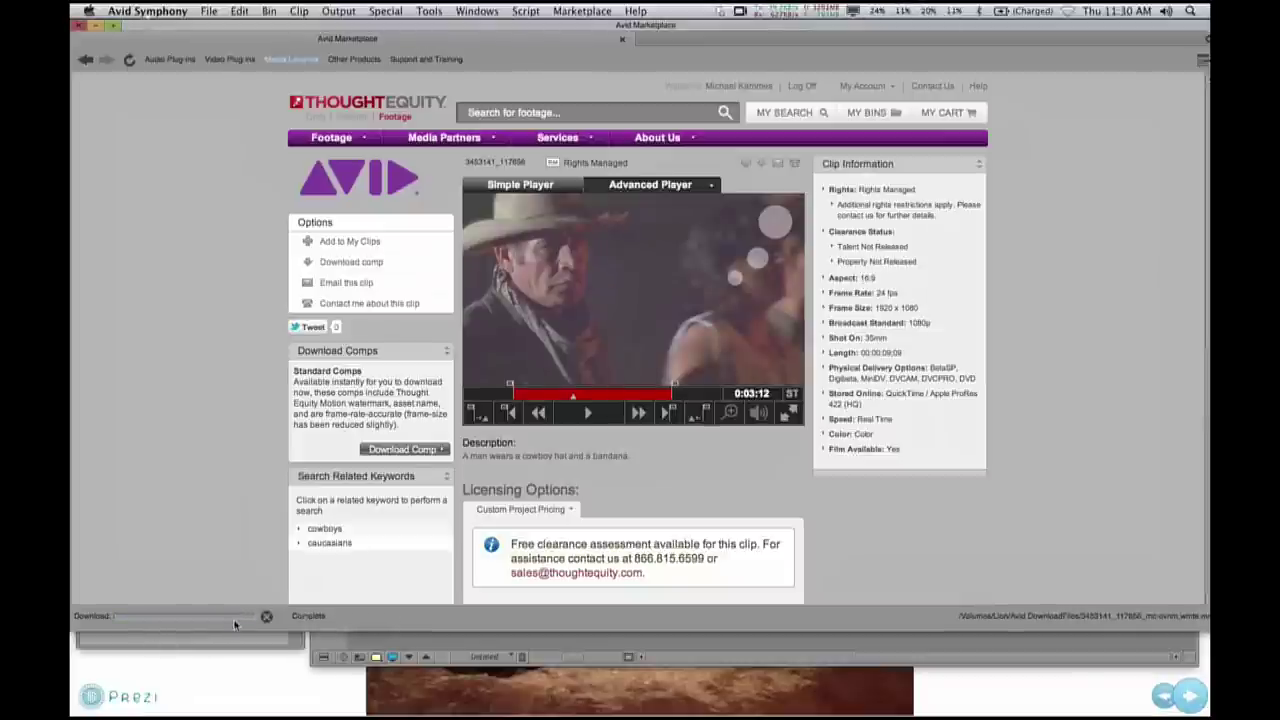
- Load the downloaded clip 3453141_117656 into the source monitor and turn the project's Stereoscopic setting off
key("super+Tab")
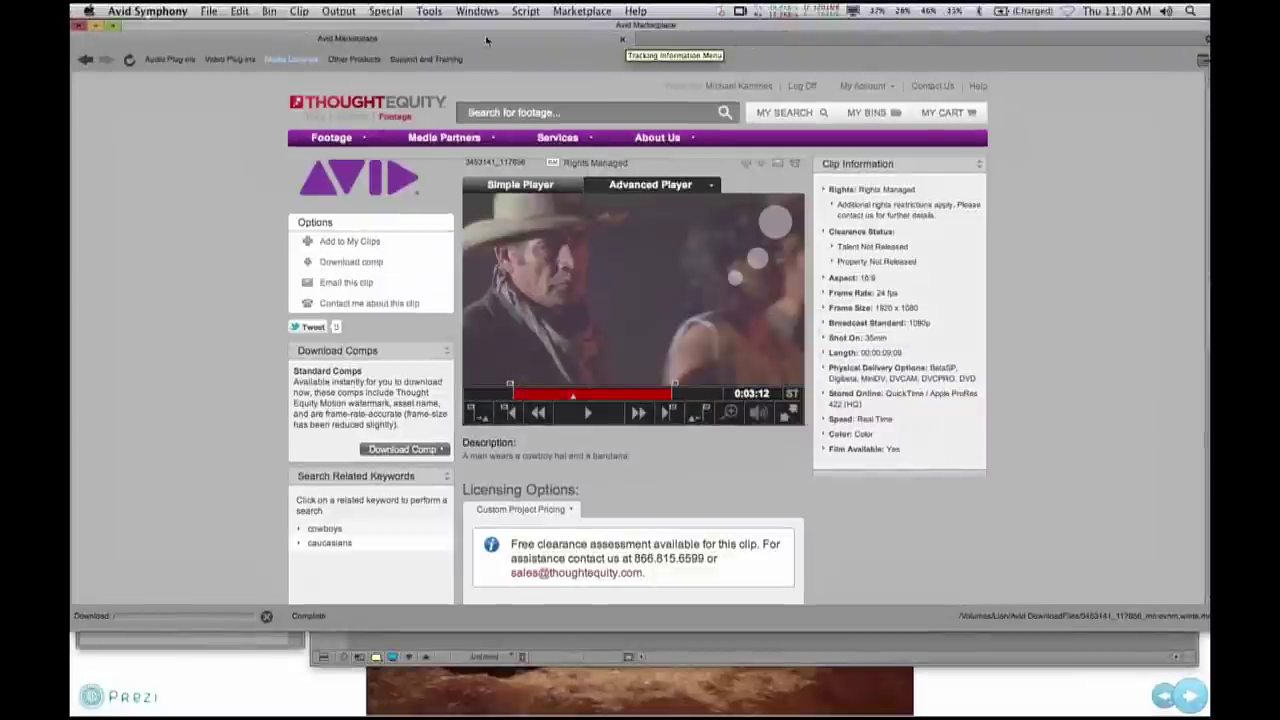
left_click(96, 27)
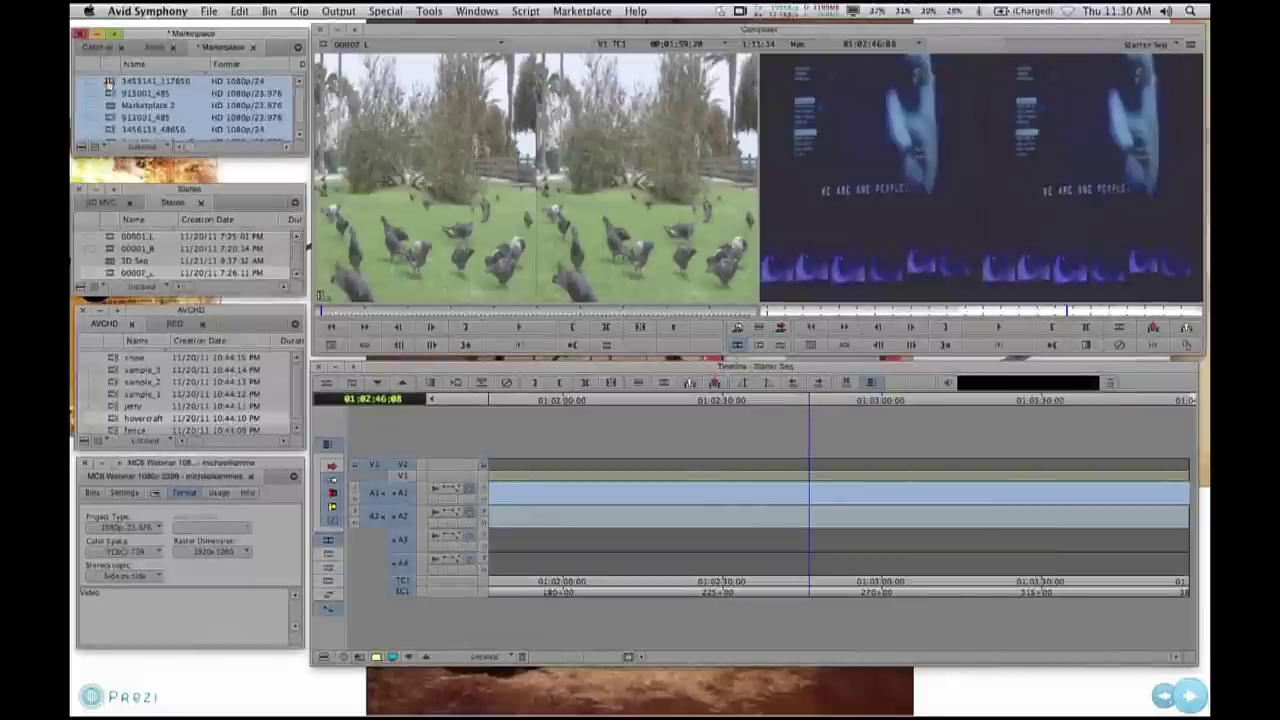
double_click(108, 81)
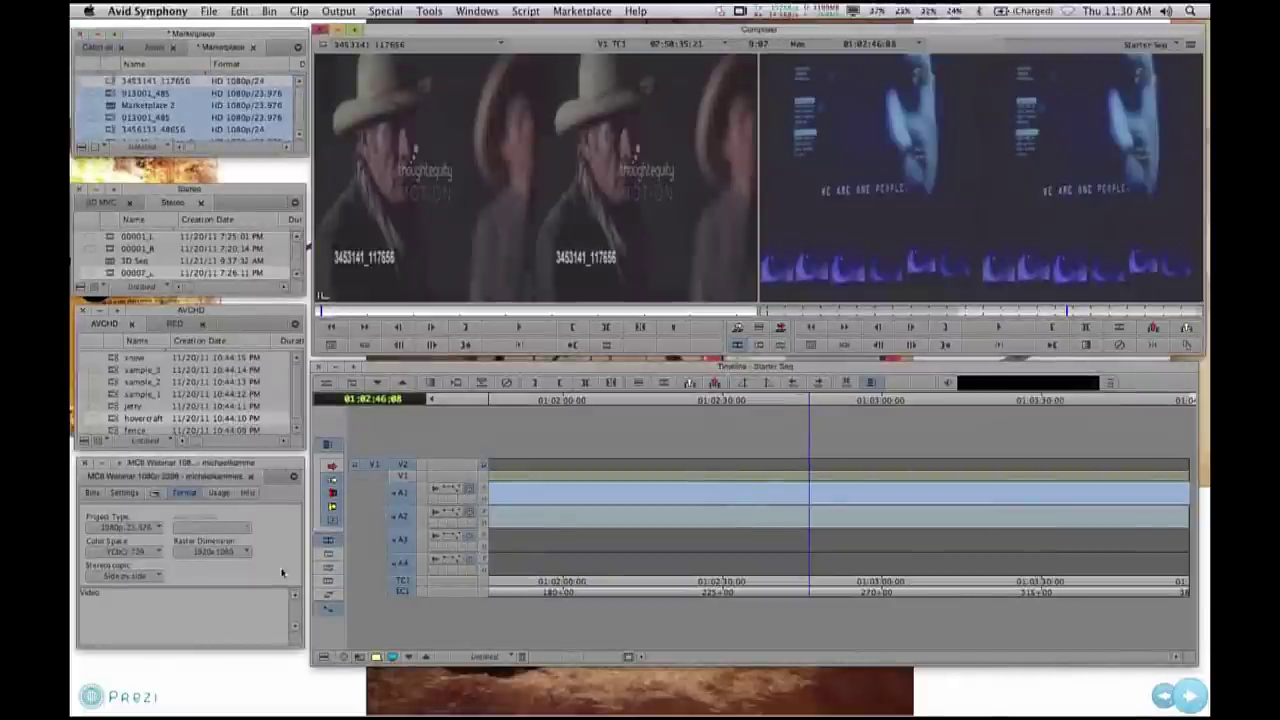
left_click(131, 577)
left_click(131, 577)
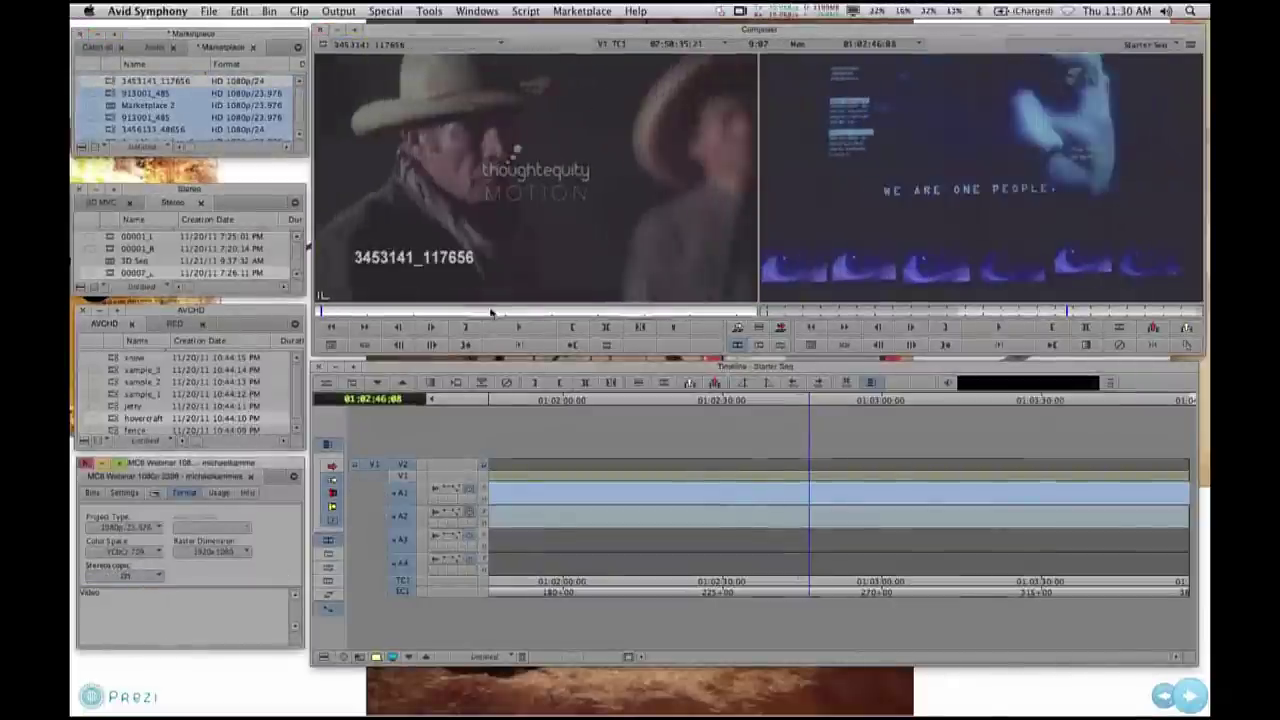
- Overwrite clip 3453141_117656, starting at source timecode 07:50:41:01, into the Marketplace 2 sequence at 01:00:51:06
left_click_drag(467, 313, 561, 311)
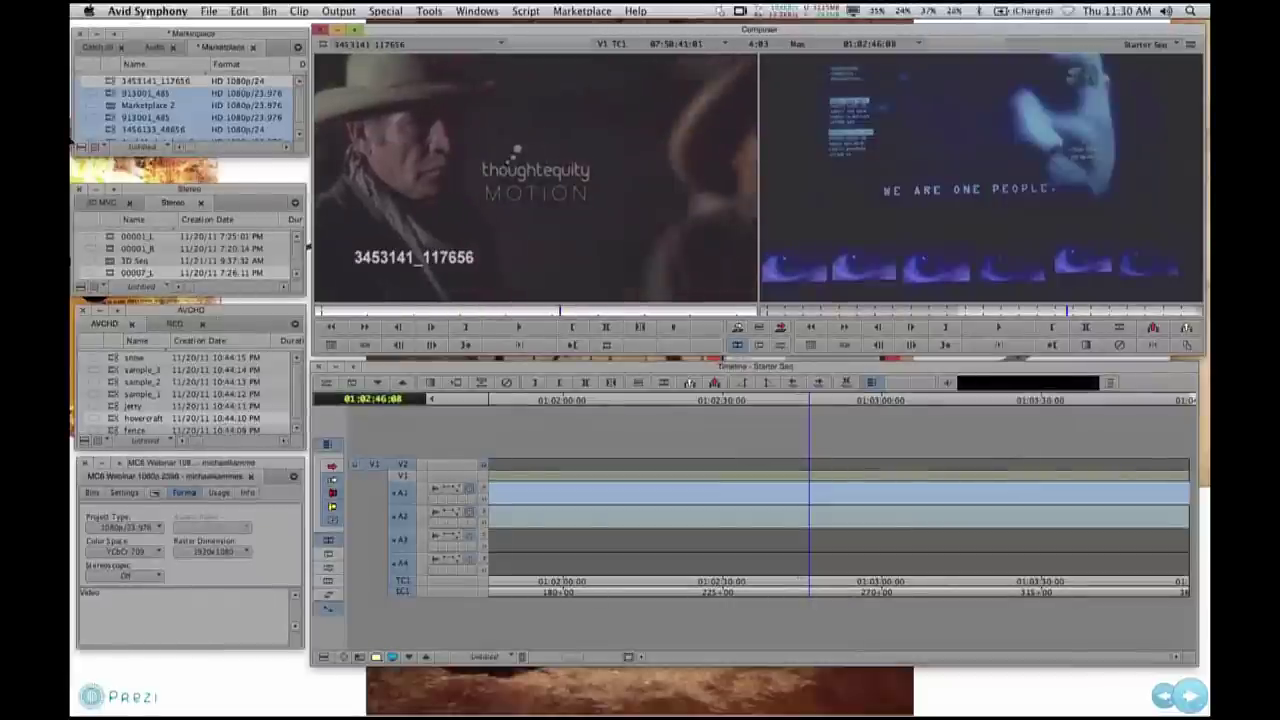
double_click(112, 115)
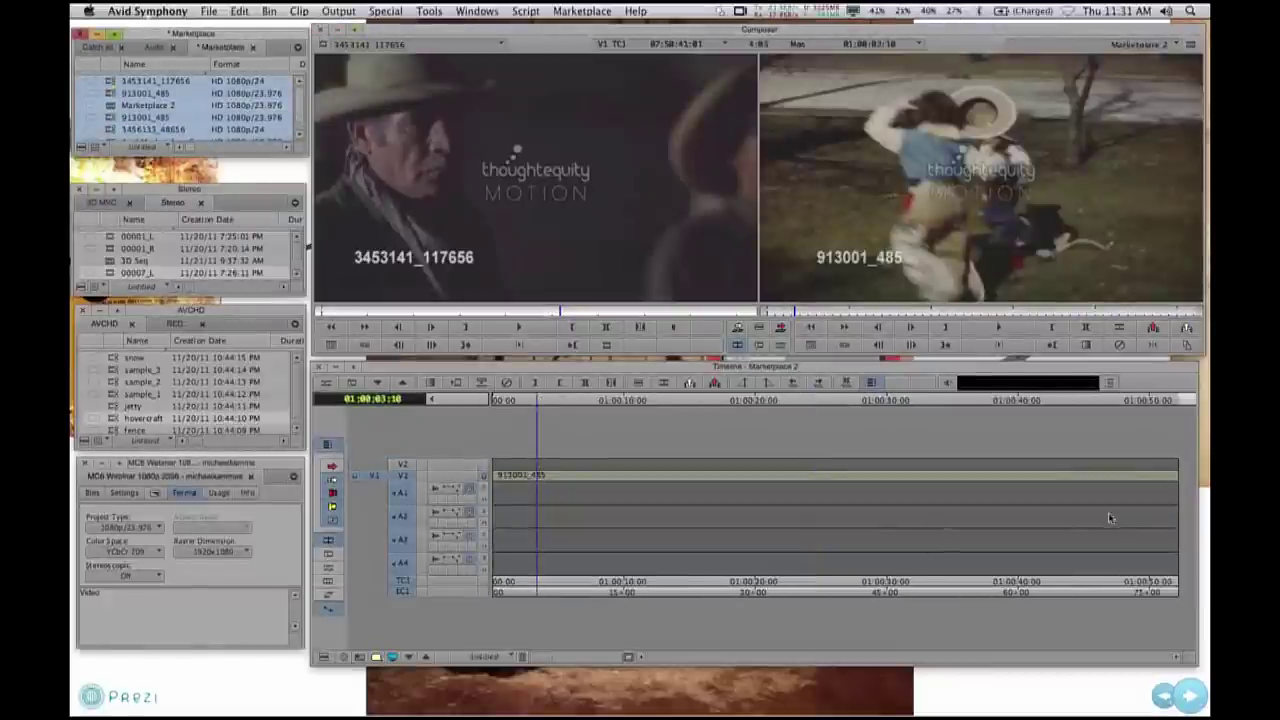
left_click(1167, 400)
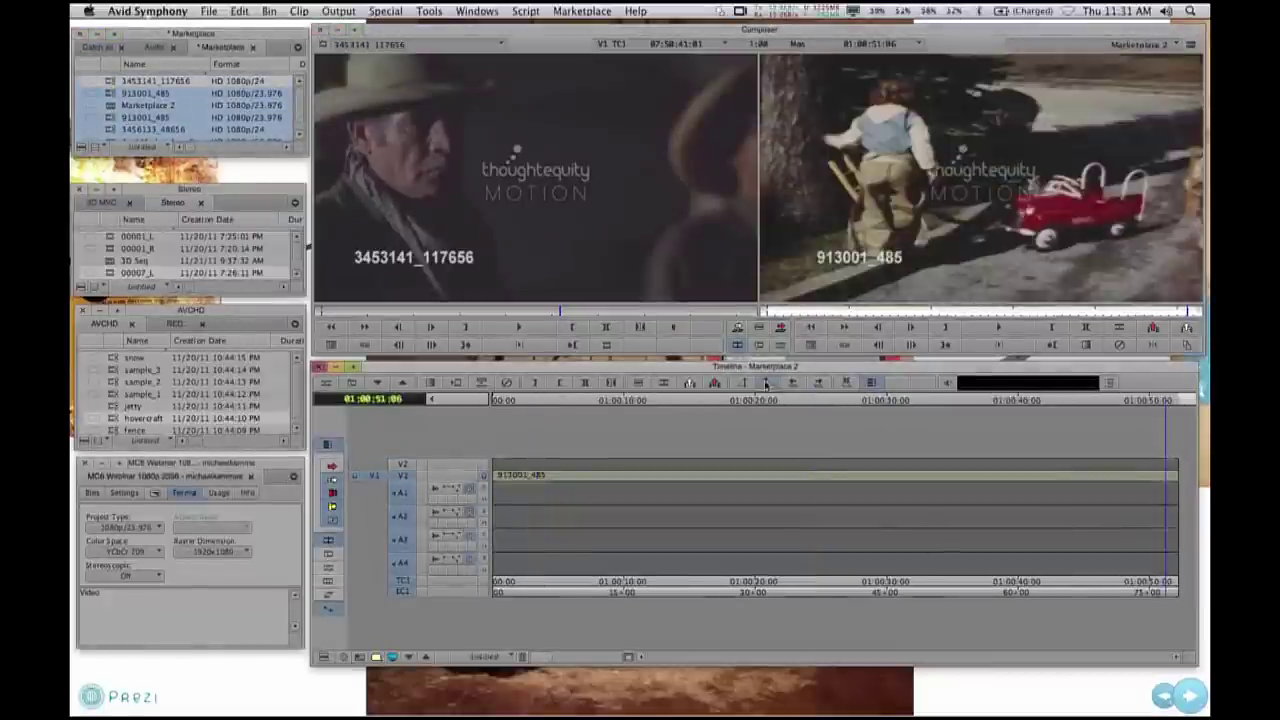
key("b")
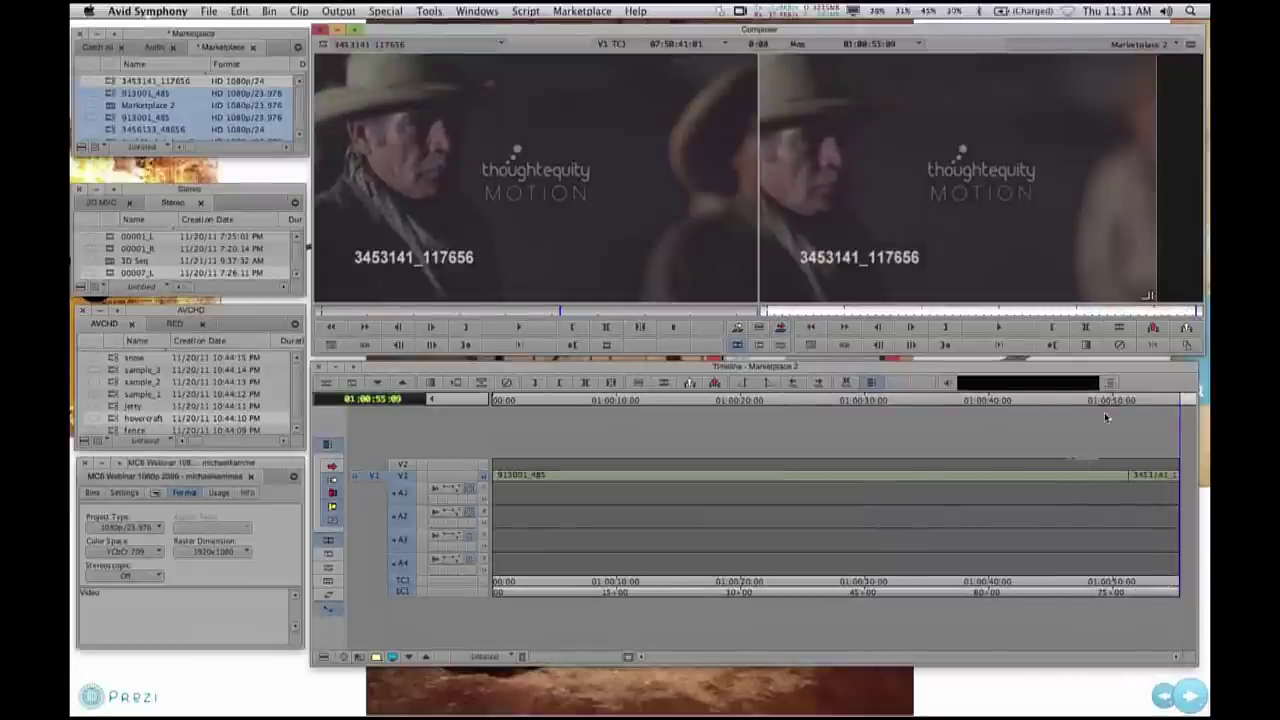
left_click(1149, 402)
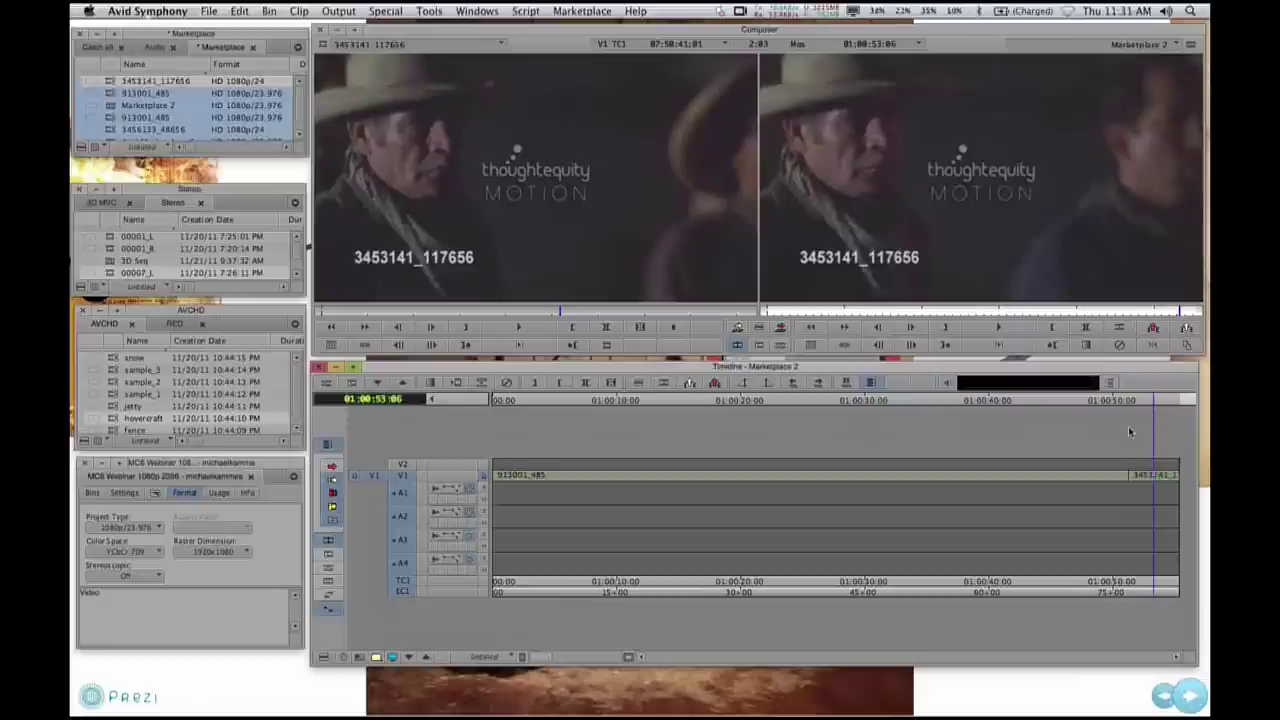
- Save a Stock Footage Report for the Marketplace 2 sequence to the Desktop, replacing the existing file, and close the report after reading it
right_click(1010, 245)
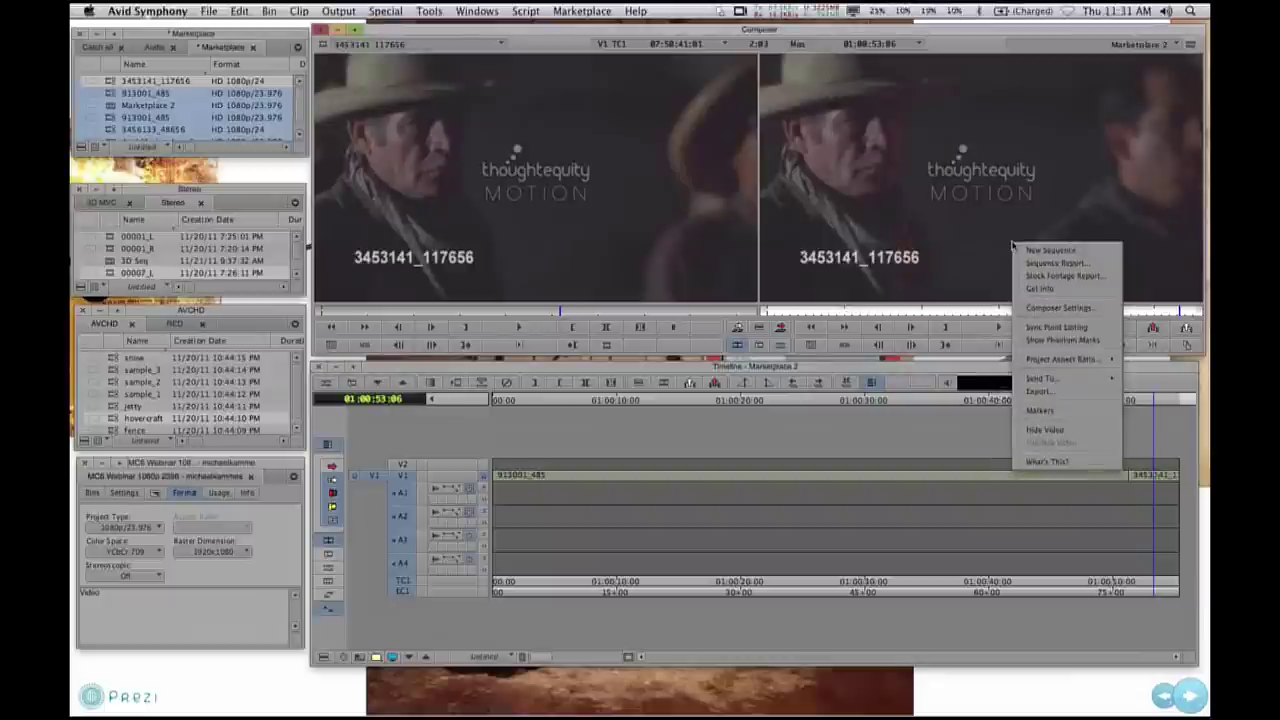
left_click(1062, 275)
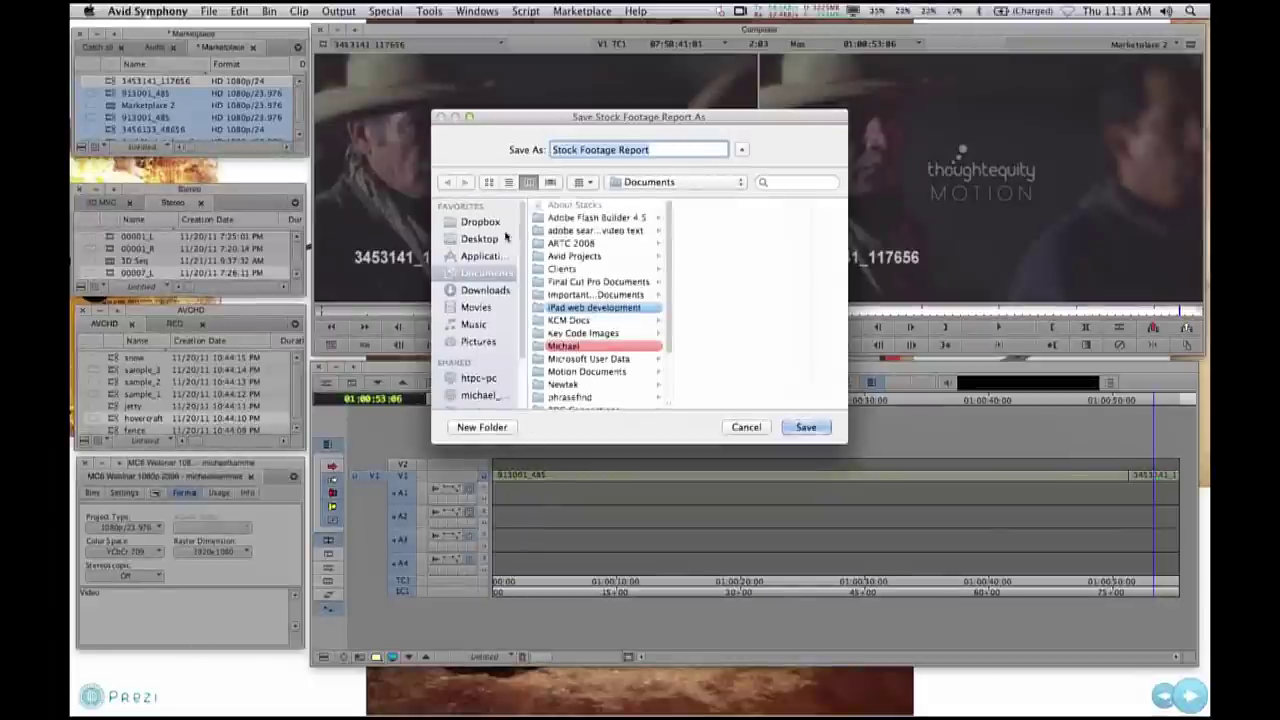
left_click(480, 222)
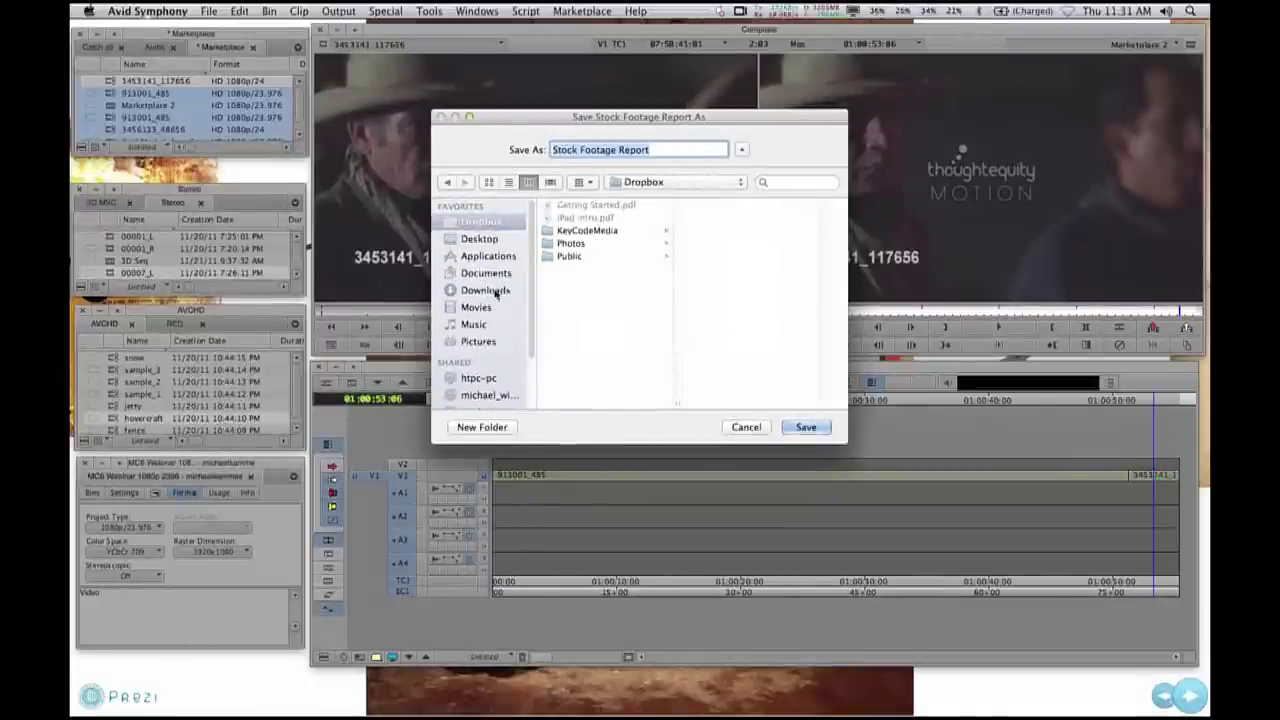
left_click(480, 239)
left_click(808, 427)
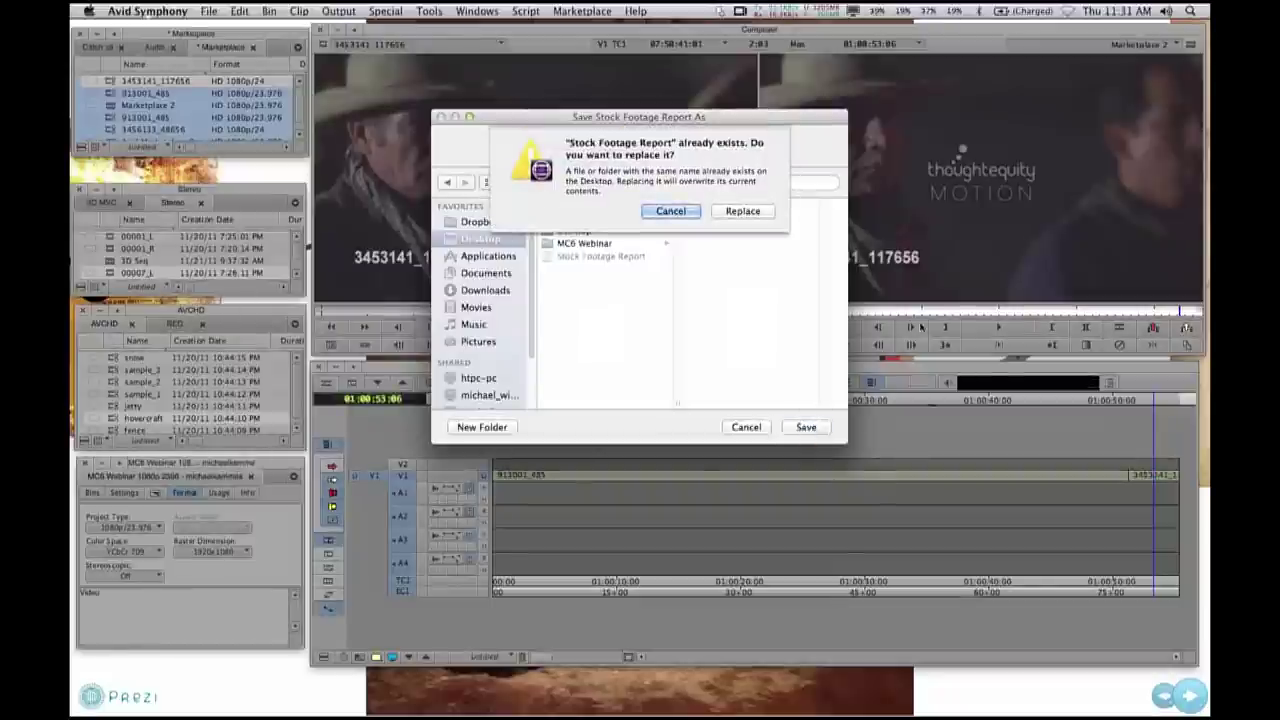
left_click(757, 213)
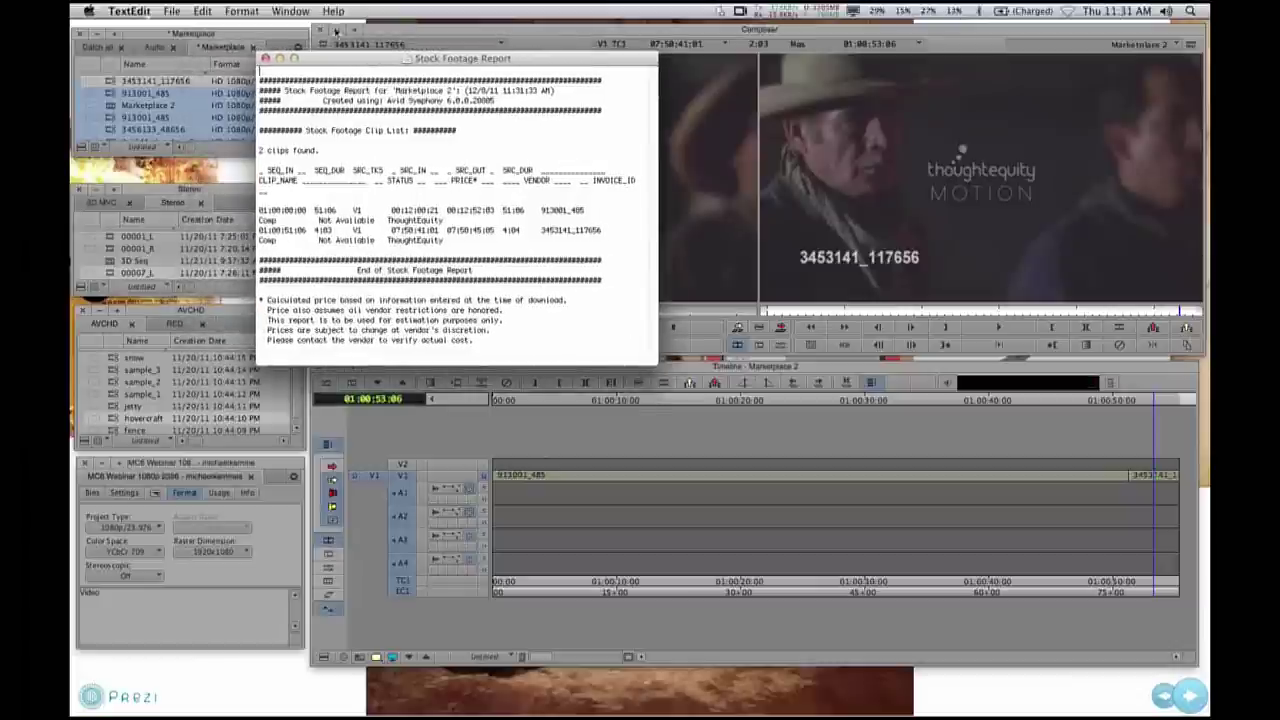
left_click(265, 58)
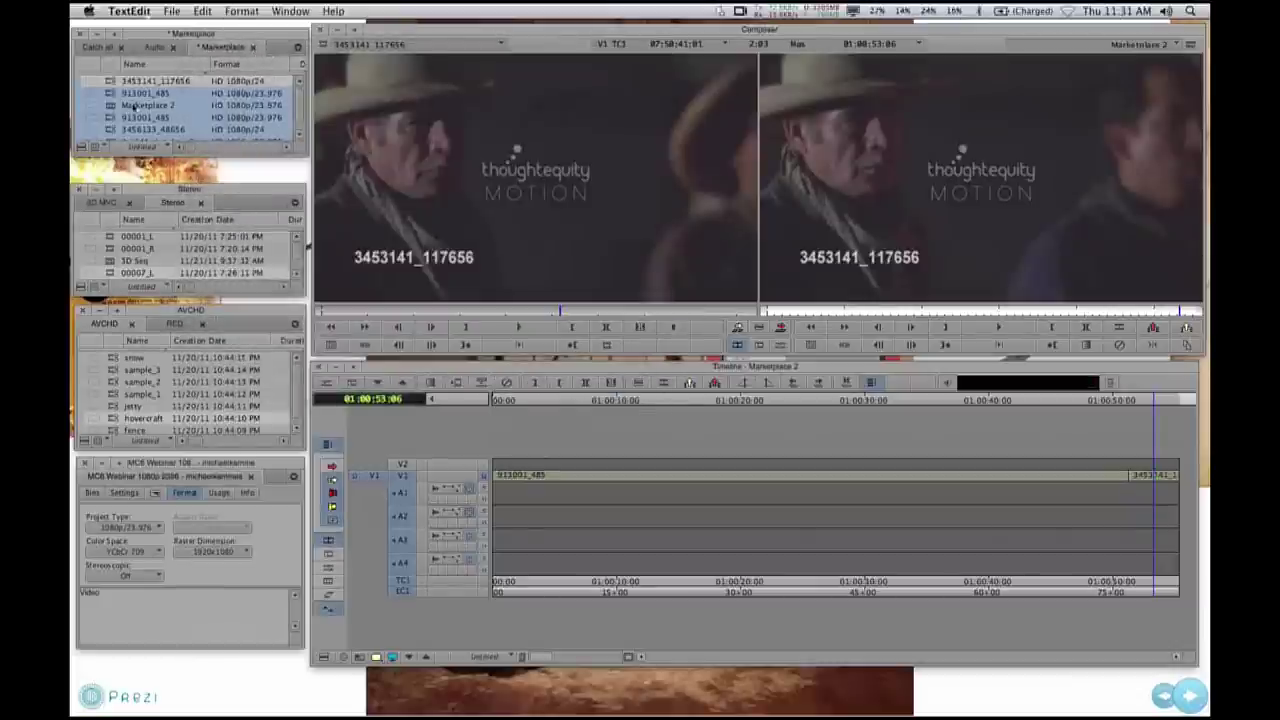
- Open the Buy Stock Footage page for clip 3453141_117656, review its licensing options and close the Marketplace
left_click(110, 88)
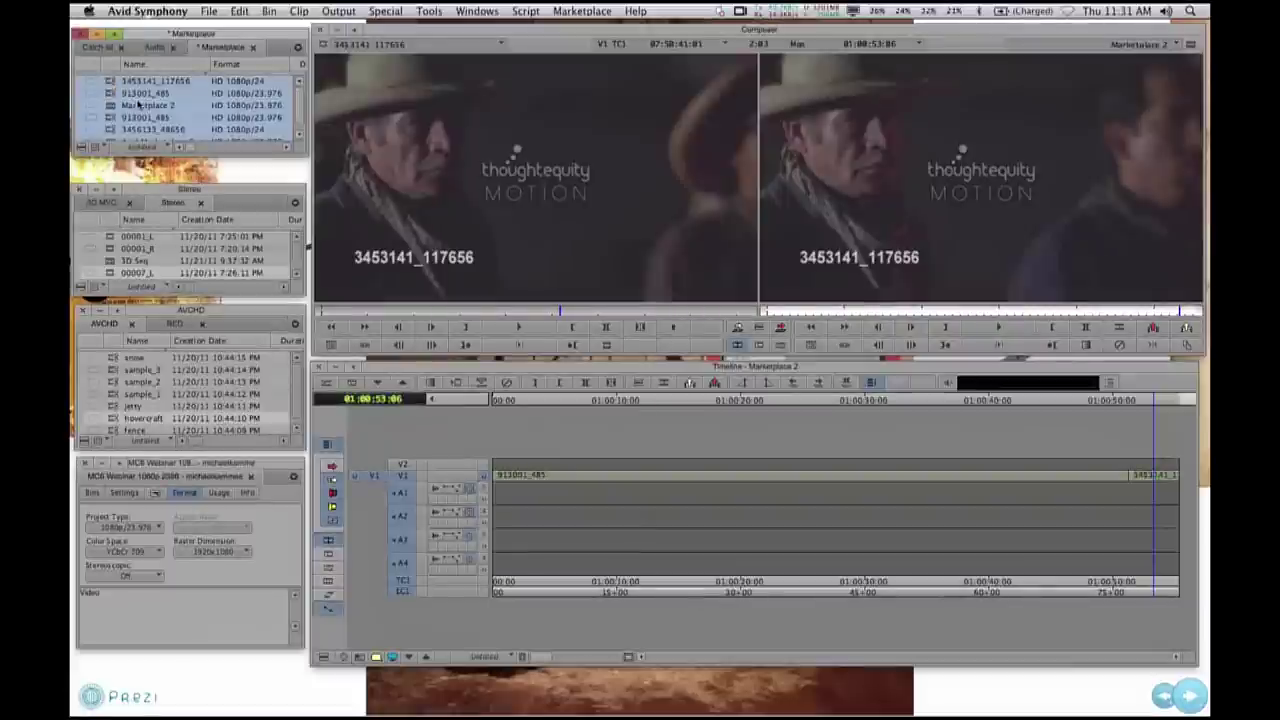
right_click(114, 78)
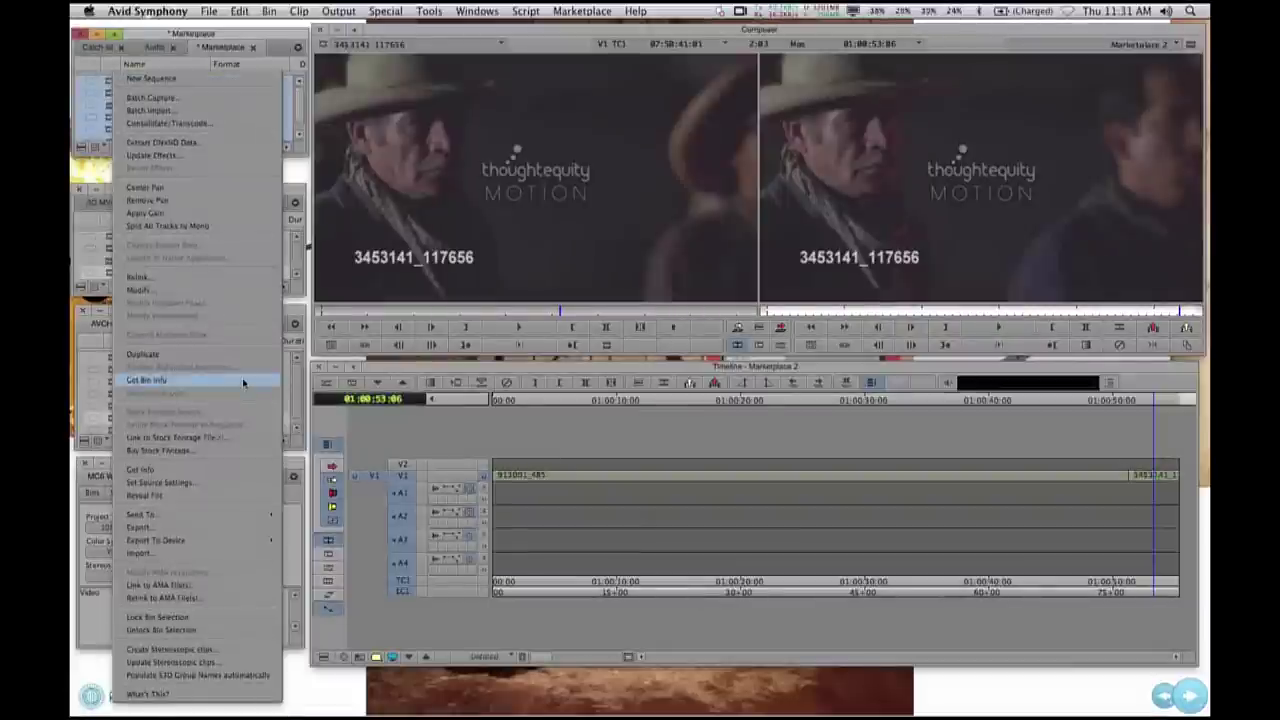
left_click(225, 451)
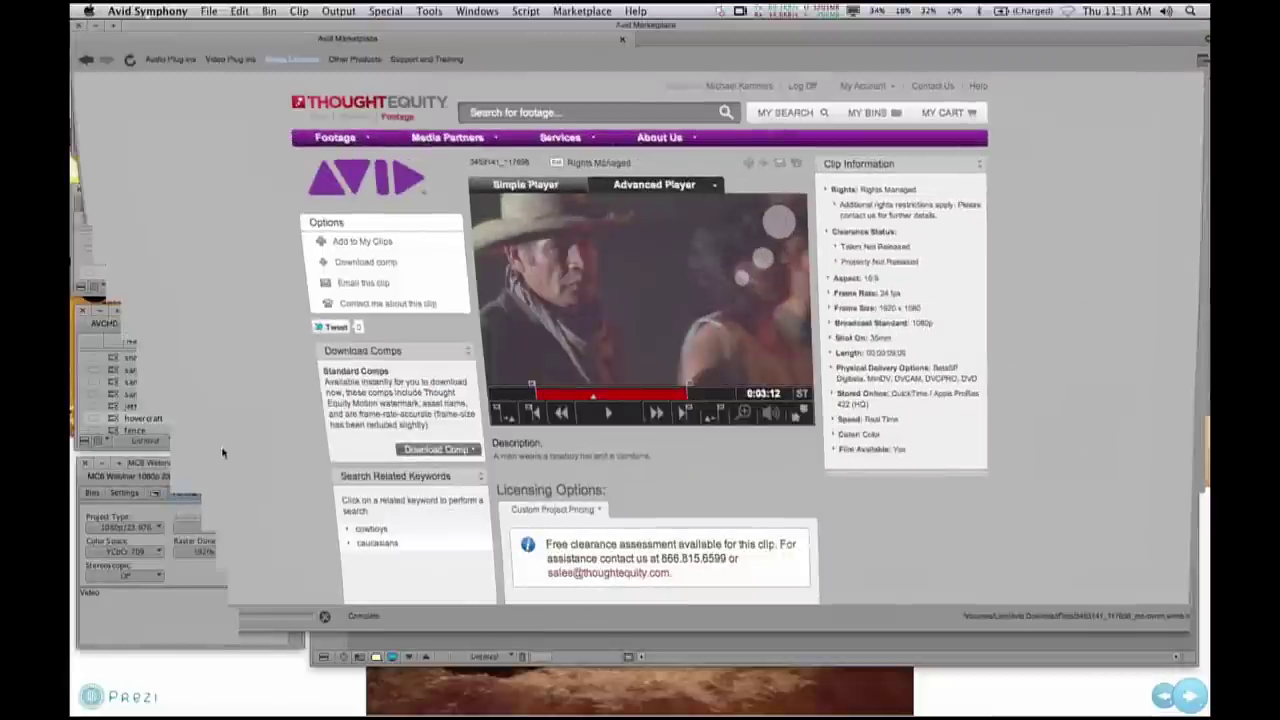
scroll(736, 377, "down", 5)
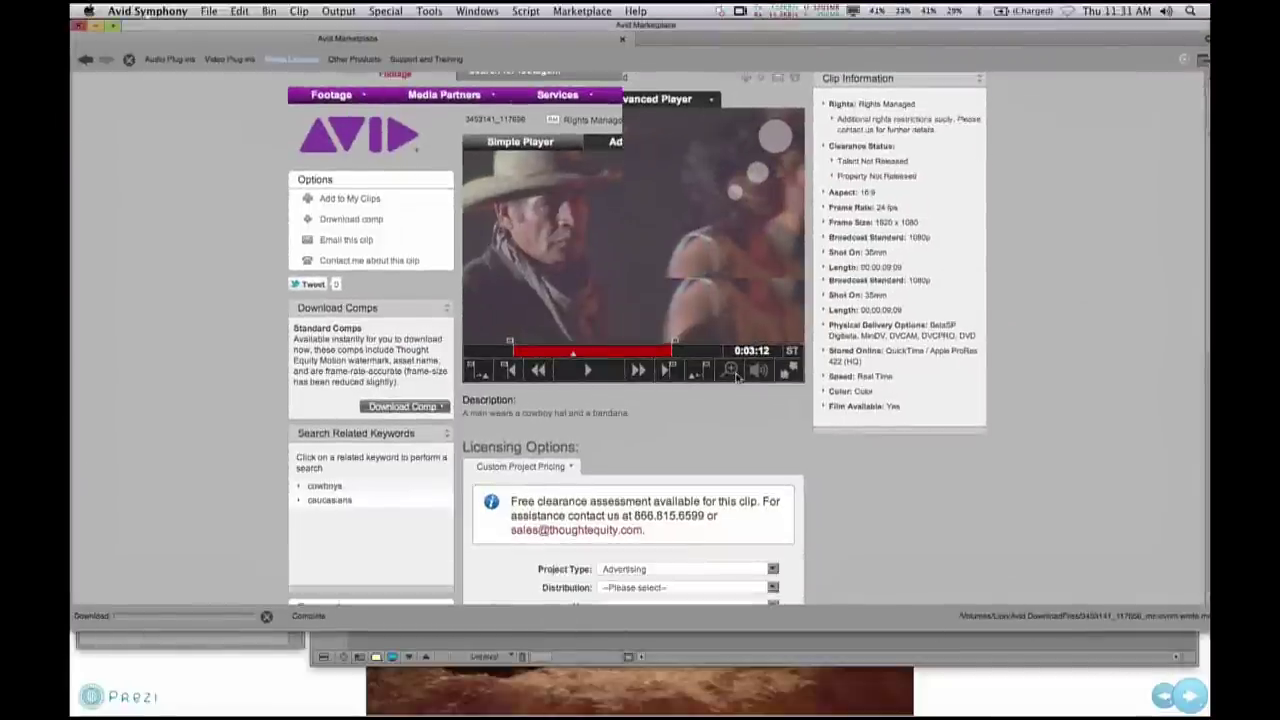
scroll(770, 400, "up", 5)
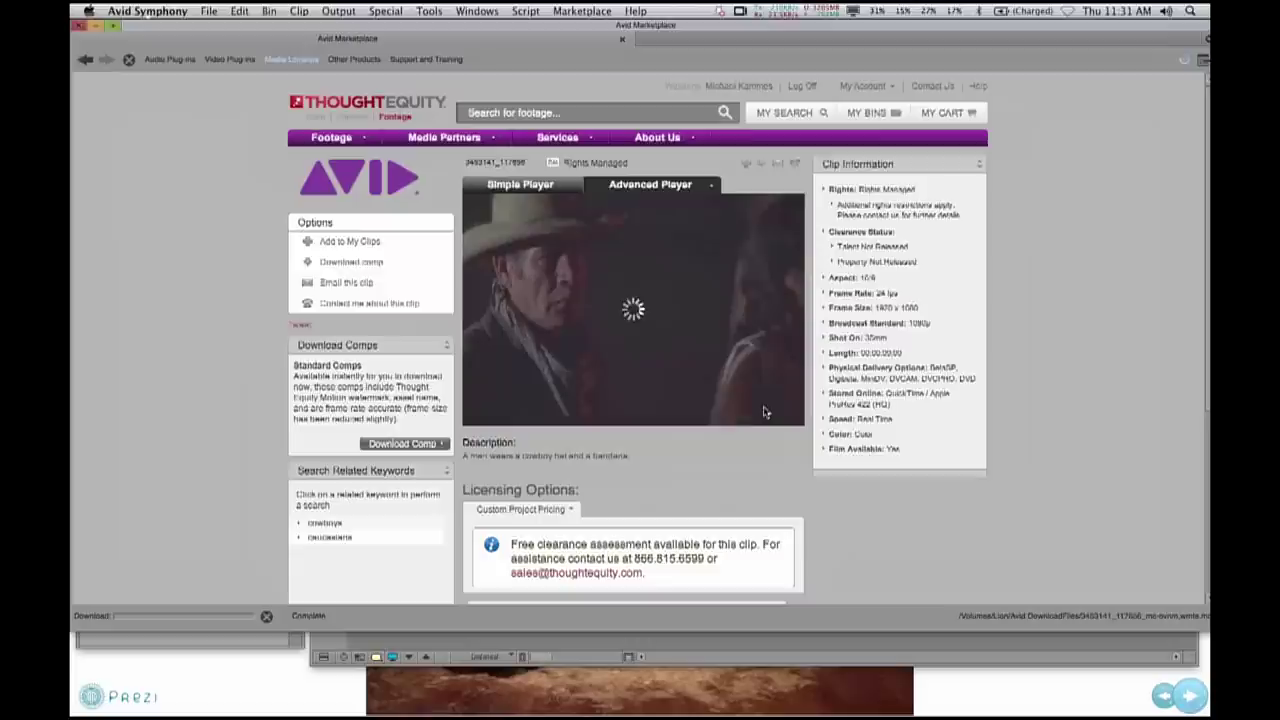
scroll(764, 412, "down", 2)
scroll(764, 413, "down", 1)
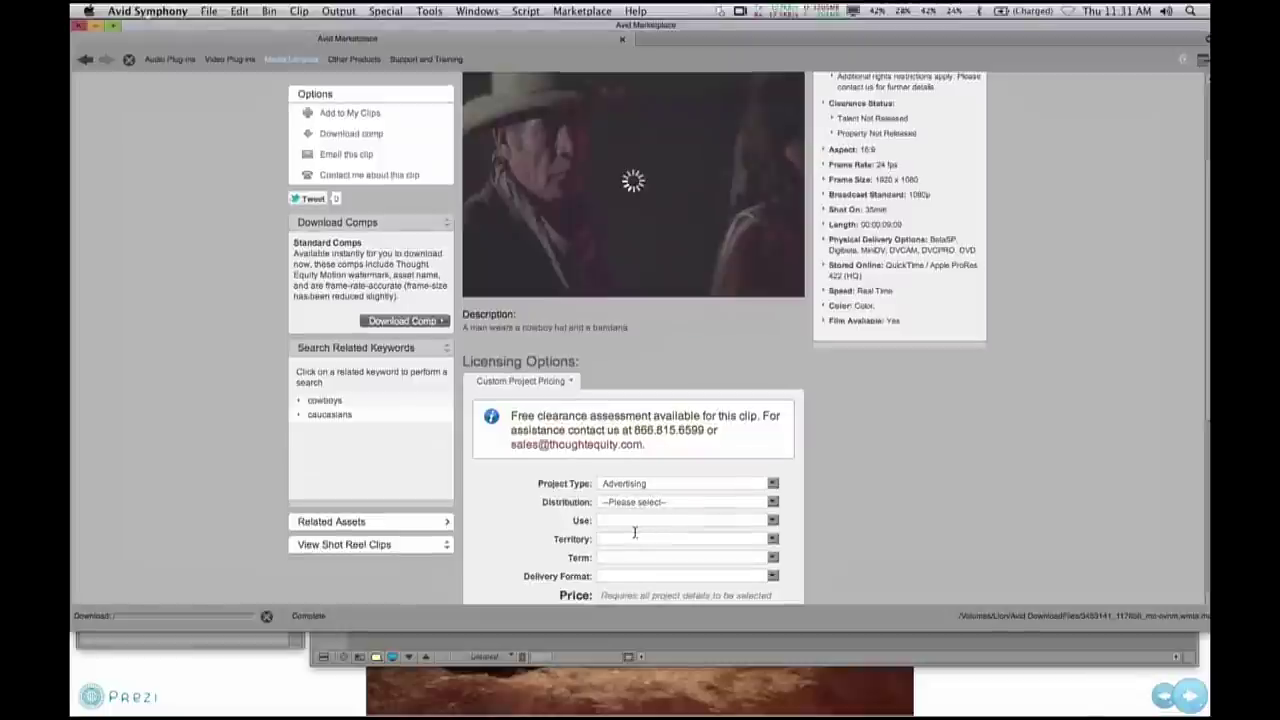
scroll(634, 533, "down", 1)
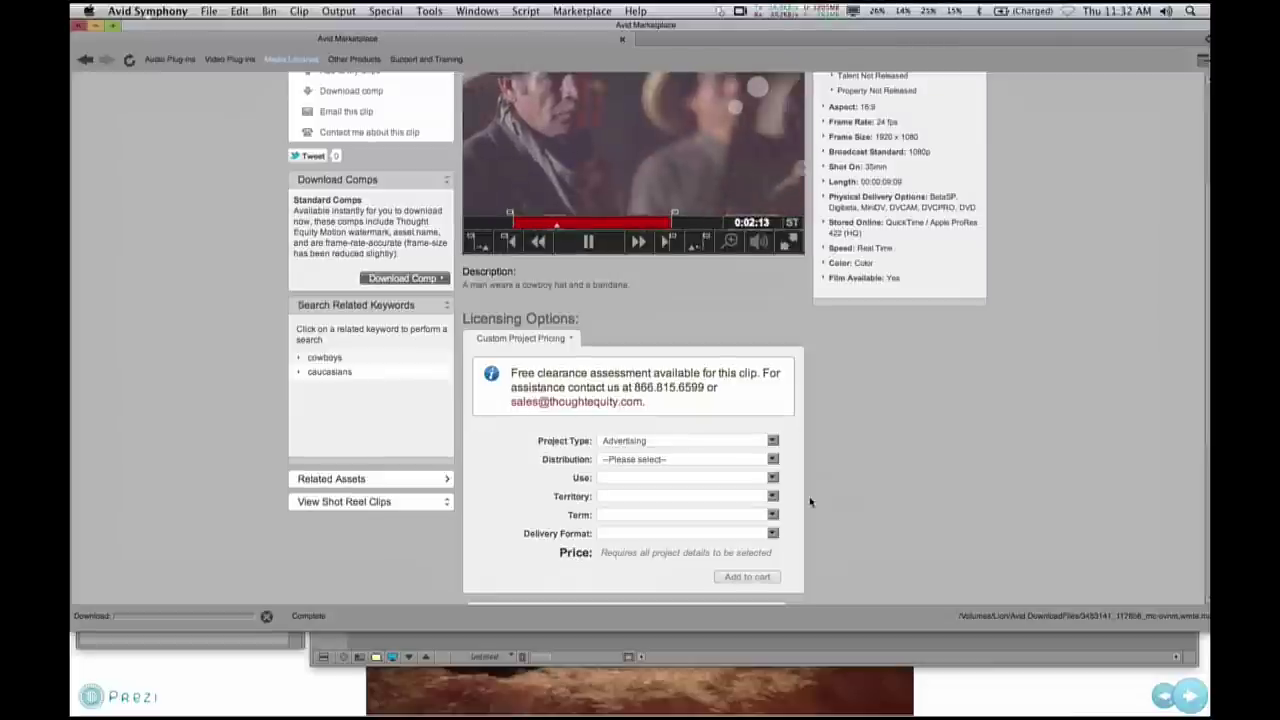
left_click(622, 42)
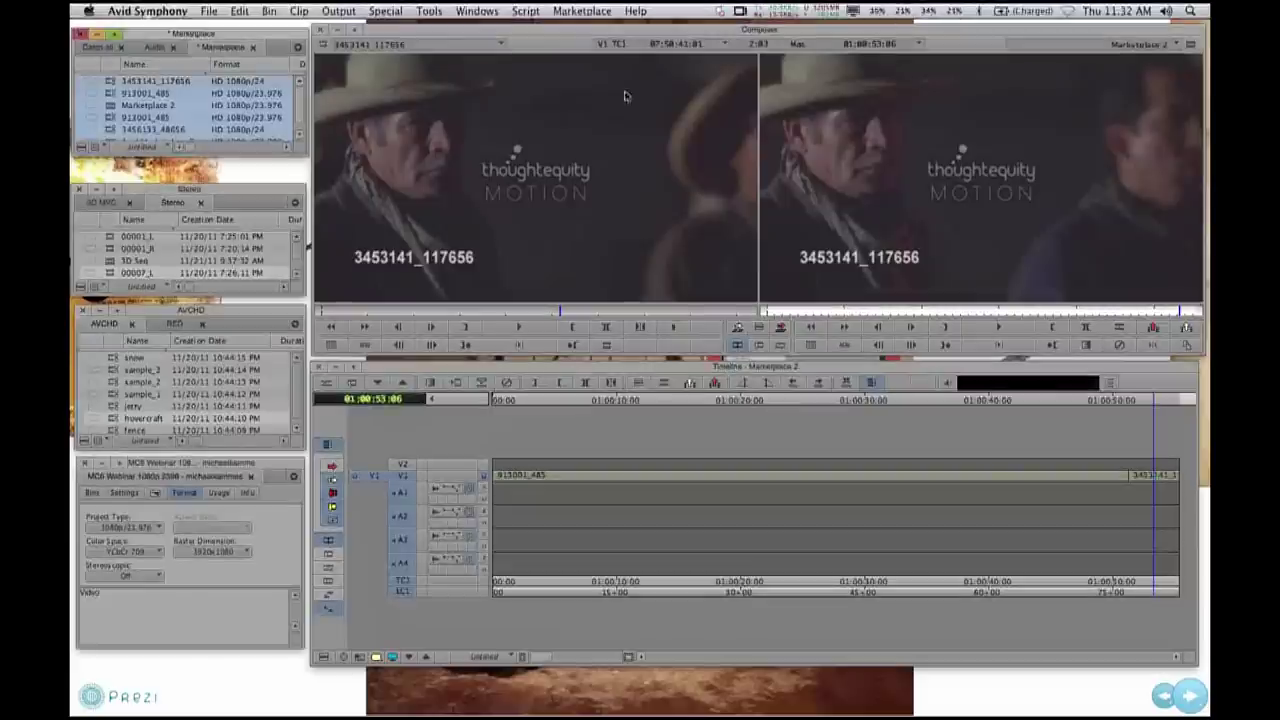
- View the Marketplace's Video Plug-ins store page and close the Marketplace
left_click(581, 11)
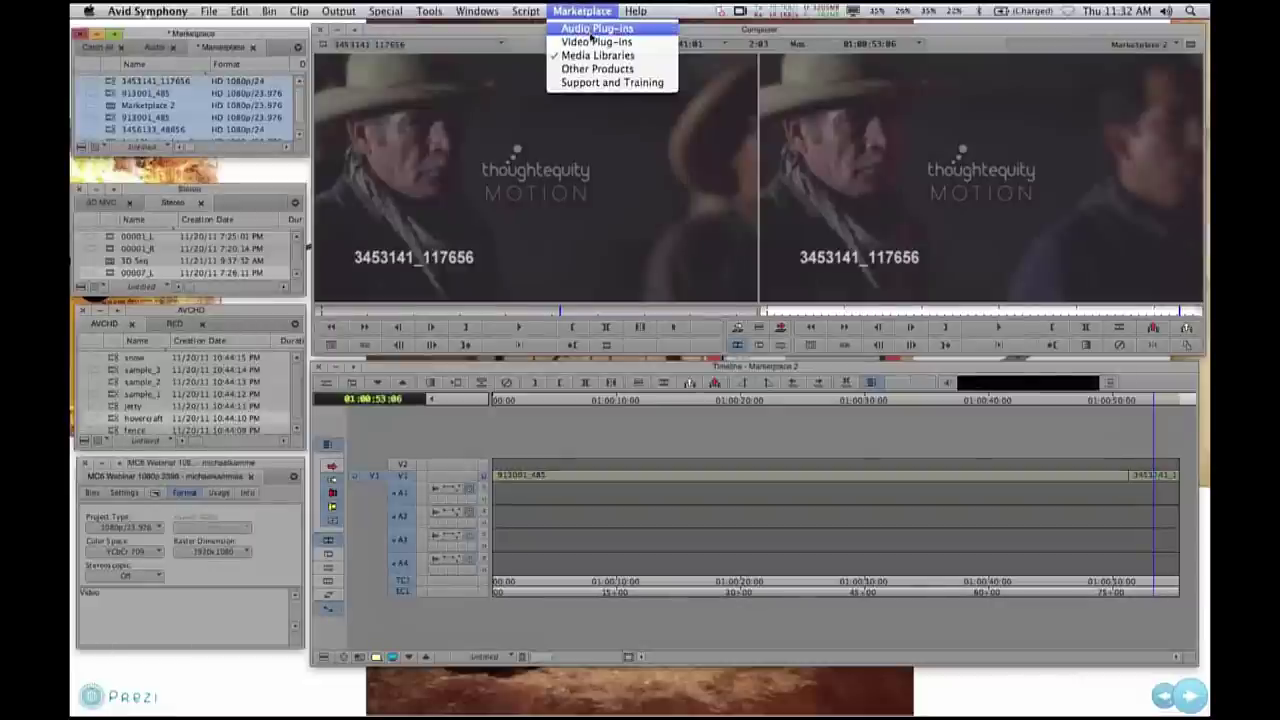
left_click(596, 42)
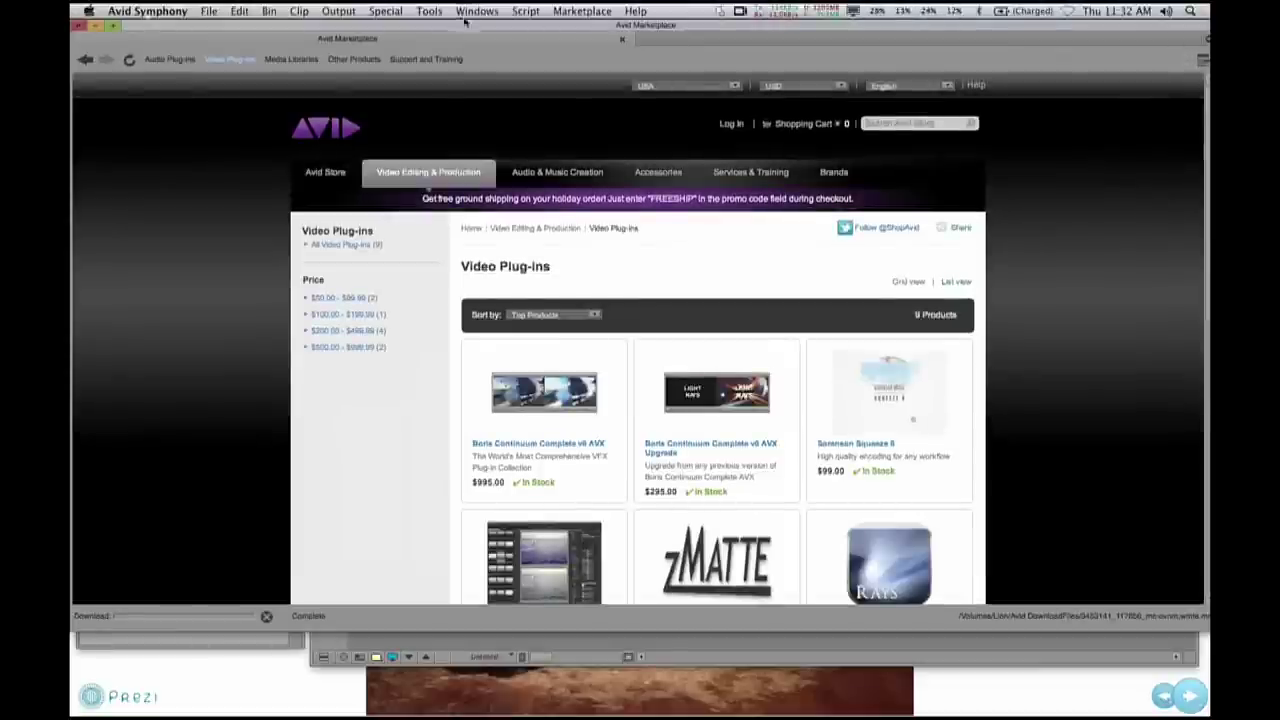
left_click(621, 39)
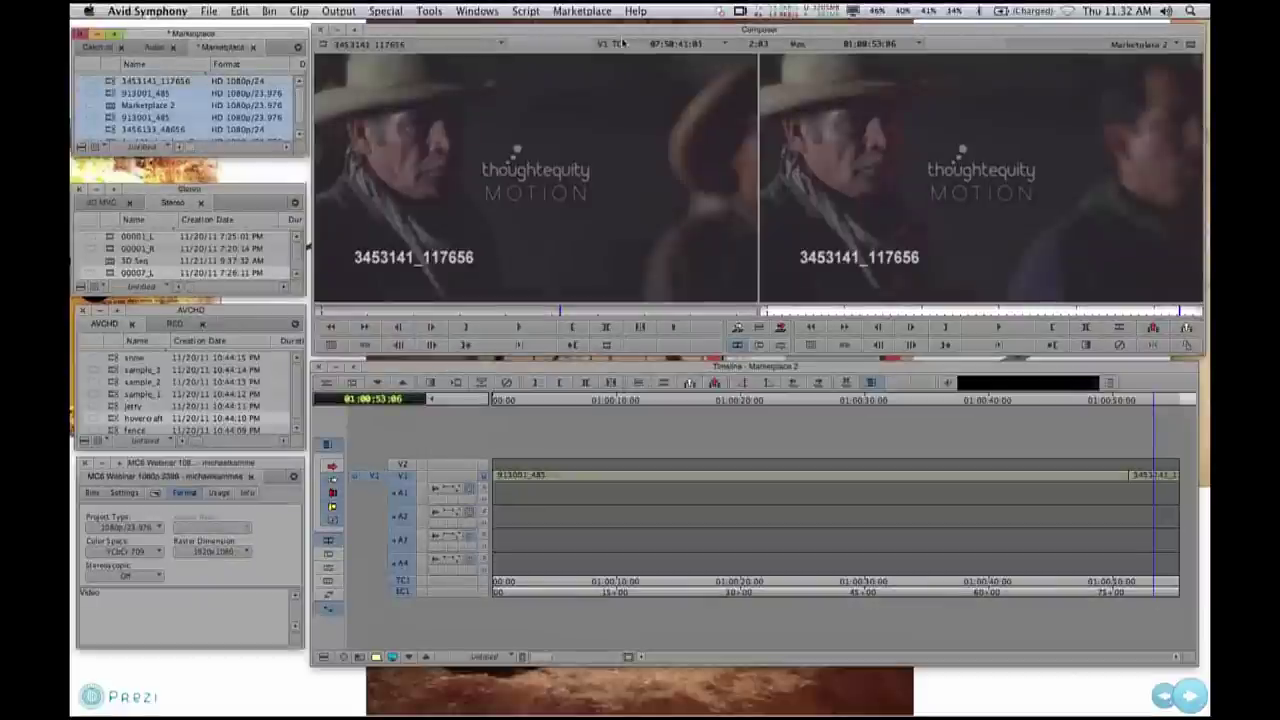
- Switch to the Prezi presentation and advance through the codec slides to the top-bottom 3D transmission diagram
key("super+Tab")
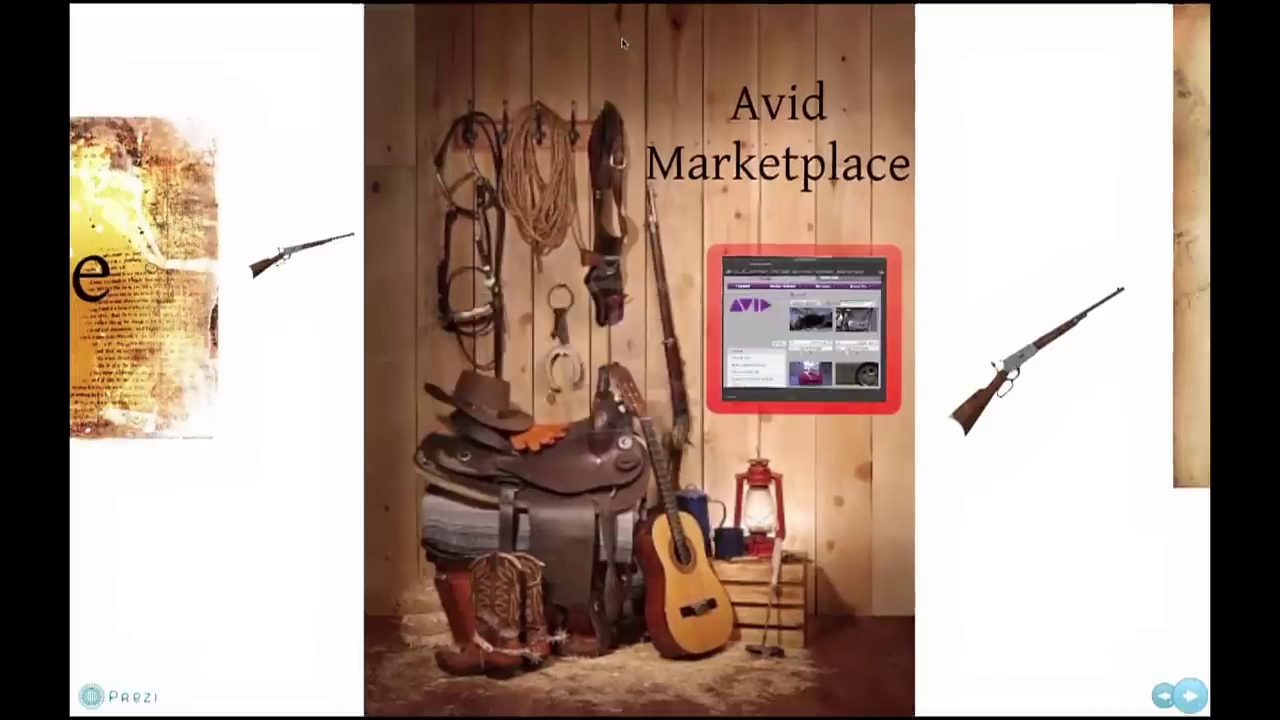
key("Right")
key("Right")
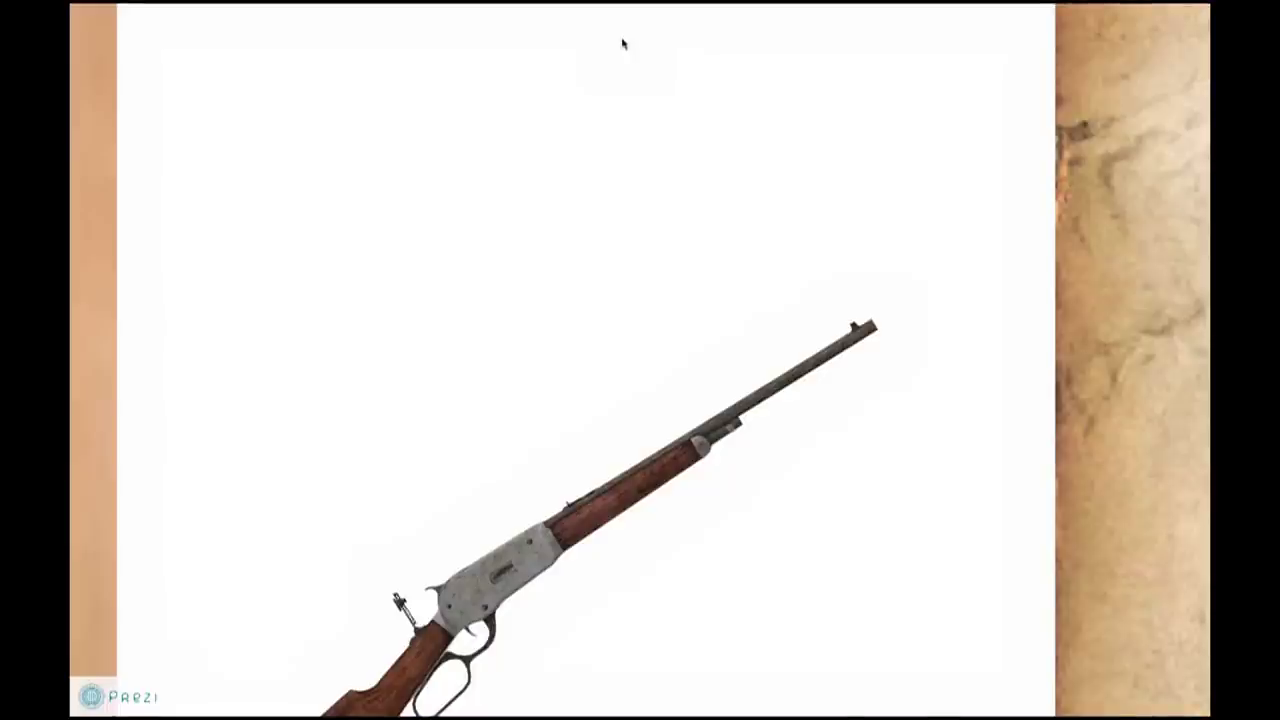
key("Right")
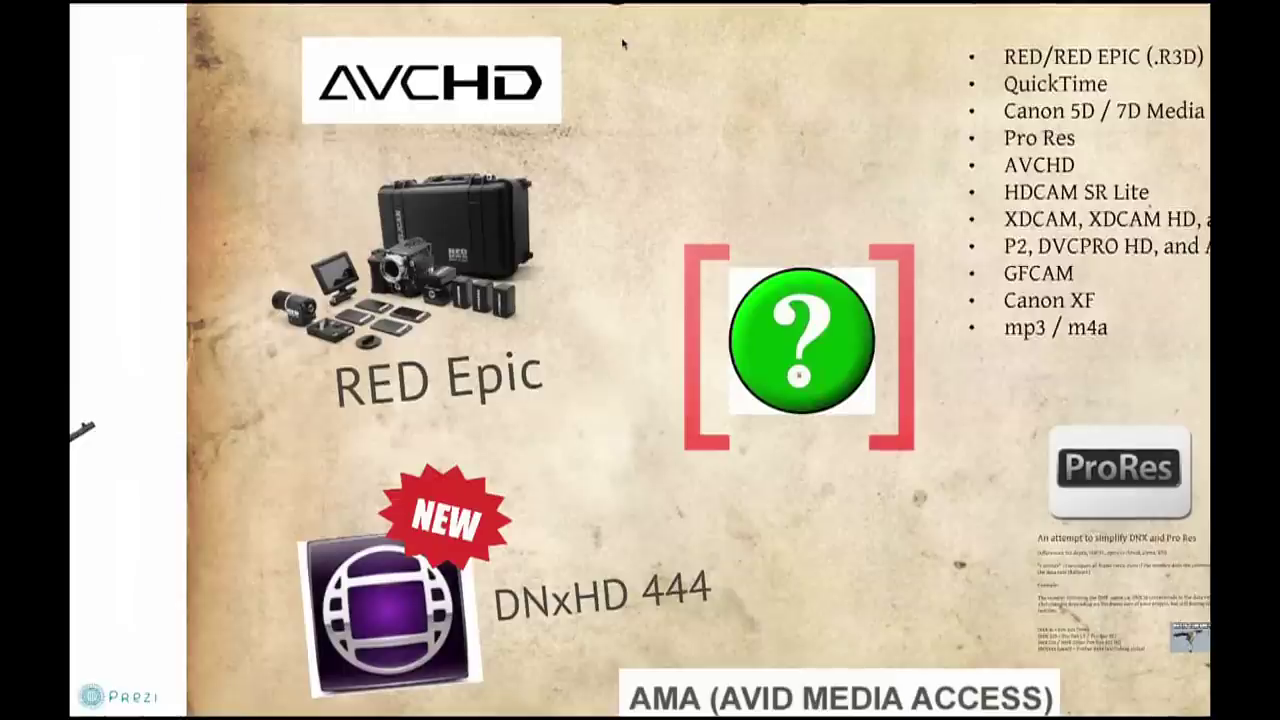
key("Right")
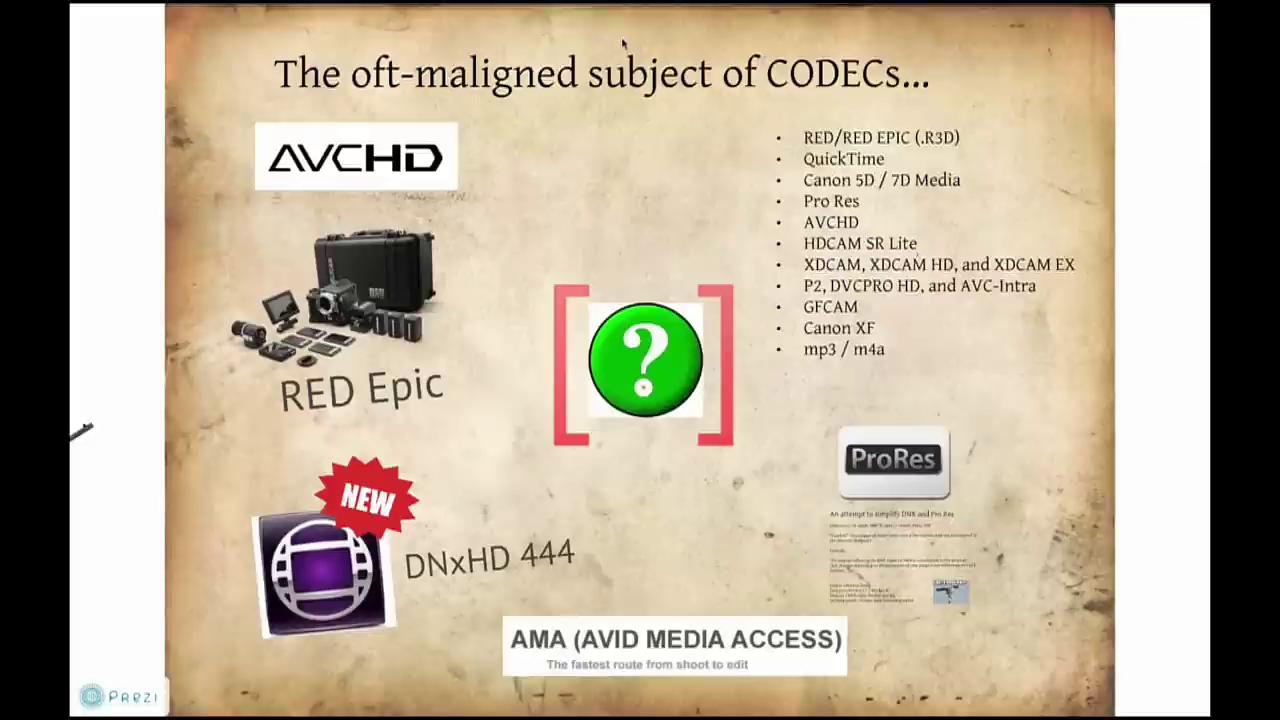
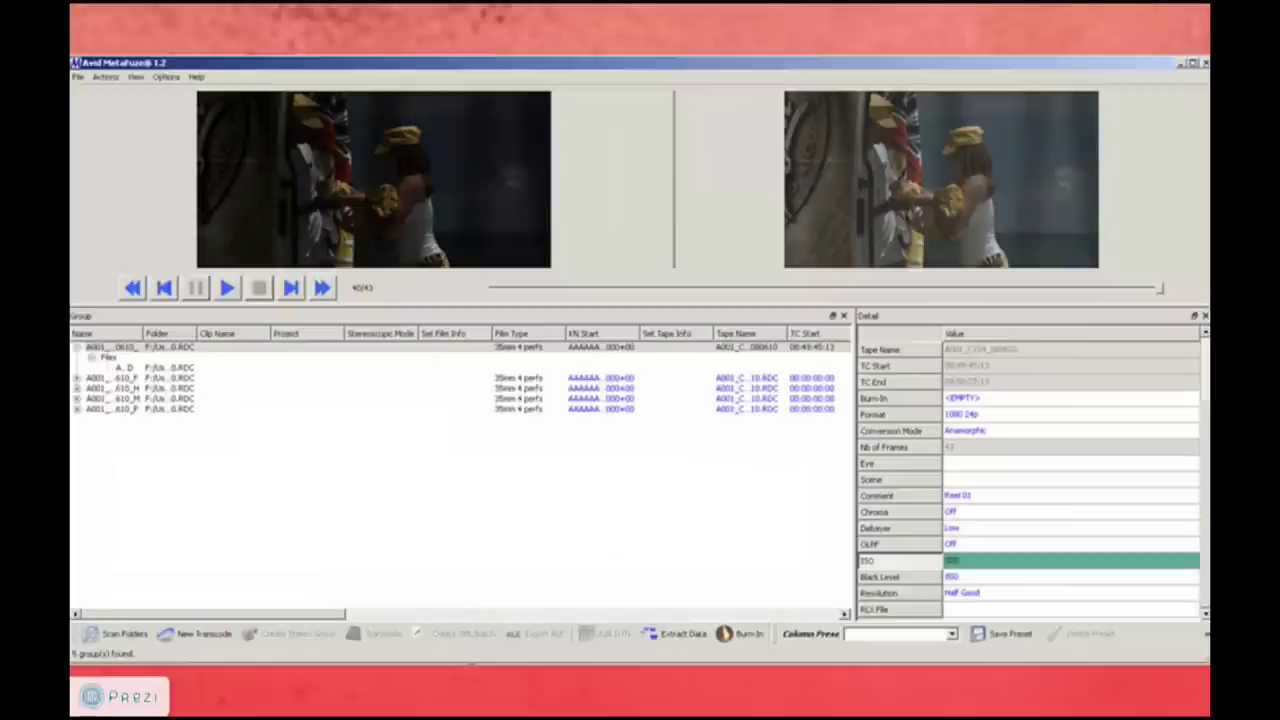
key("Right")
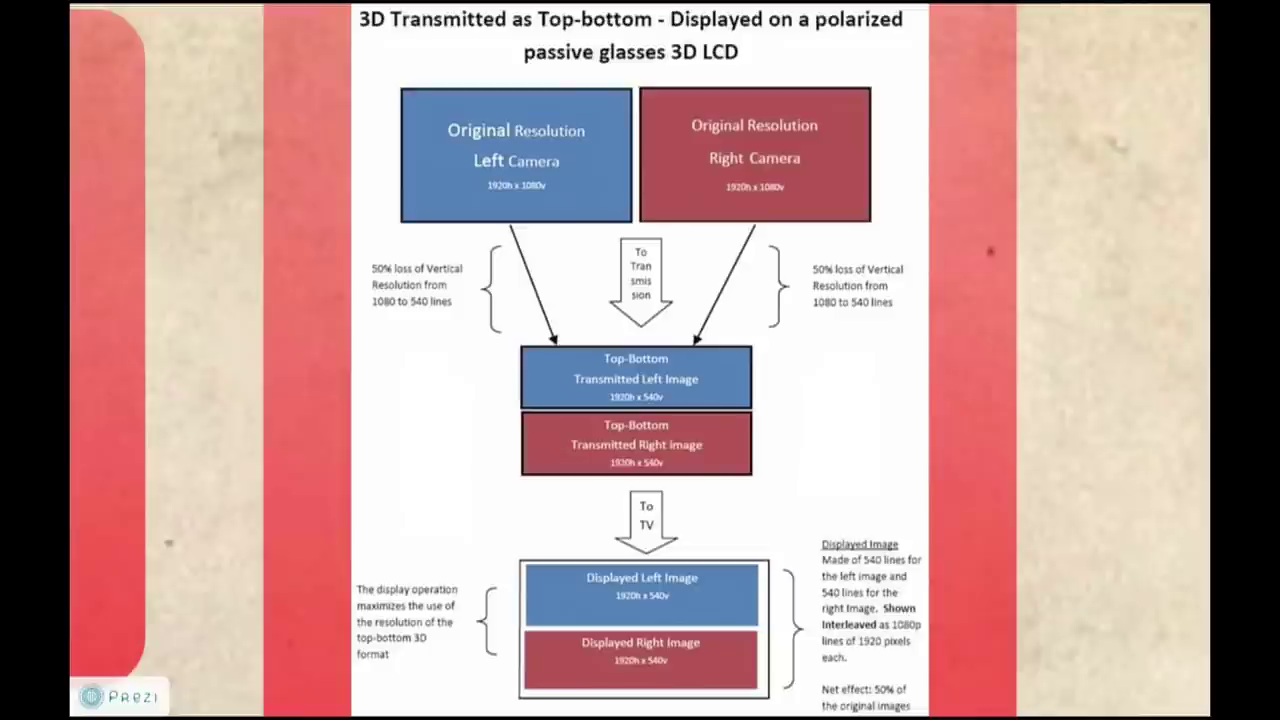
- Leave the presentation at the Metafuze slide, switch to Avid Symphony and compare Stereo bin clips 00001_L and 00001_R in the source monitor
key("Right")
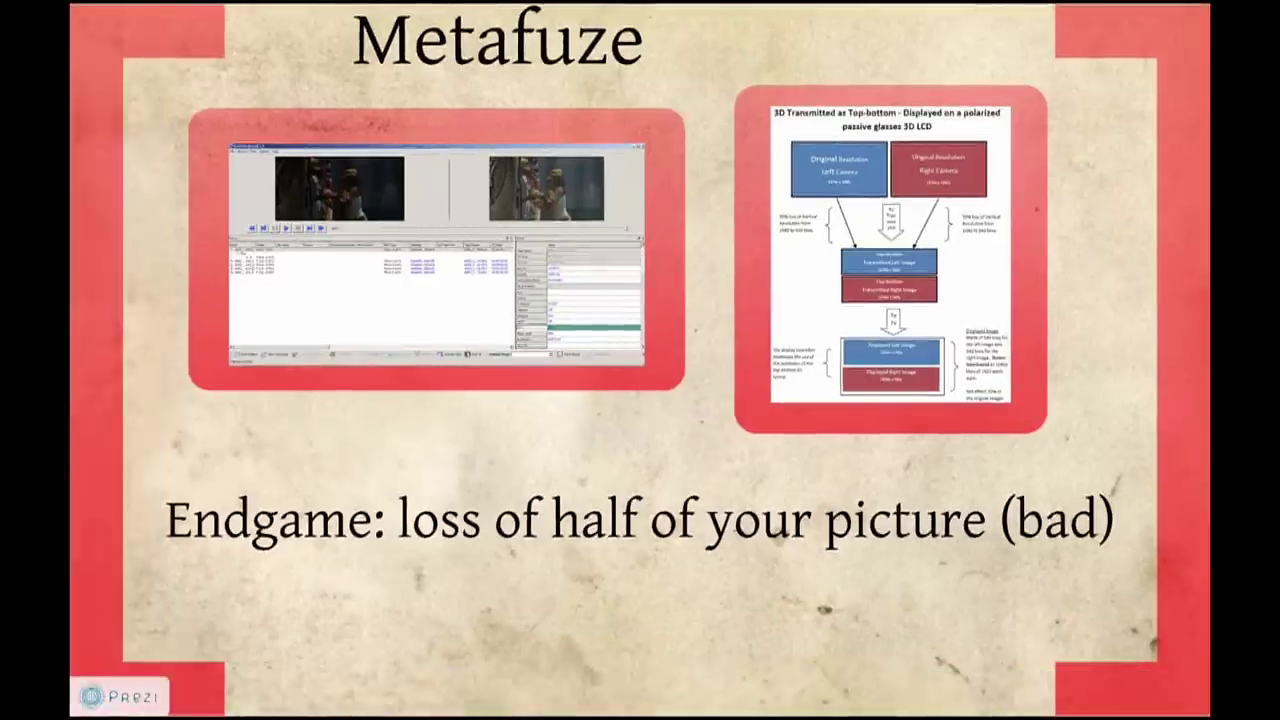
key("super+Tab")
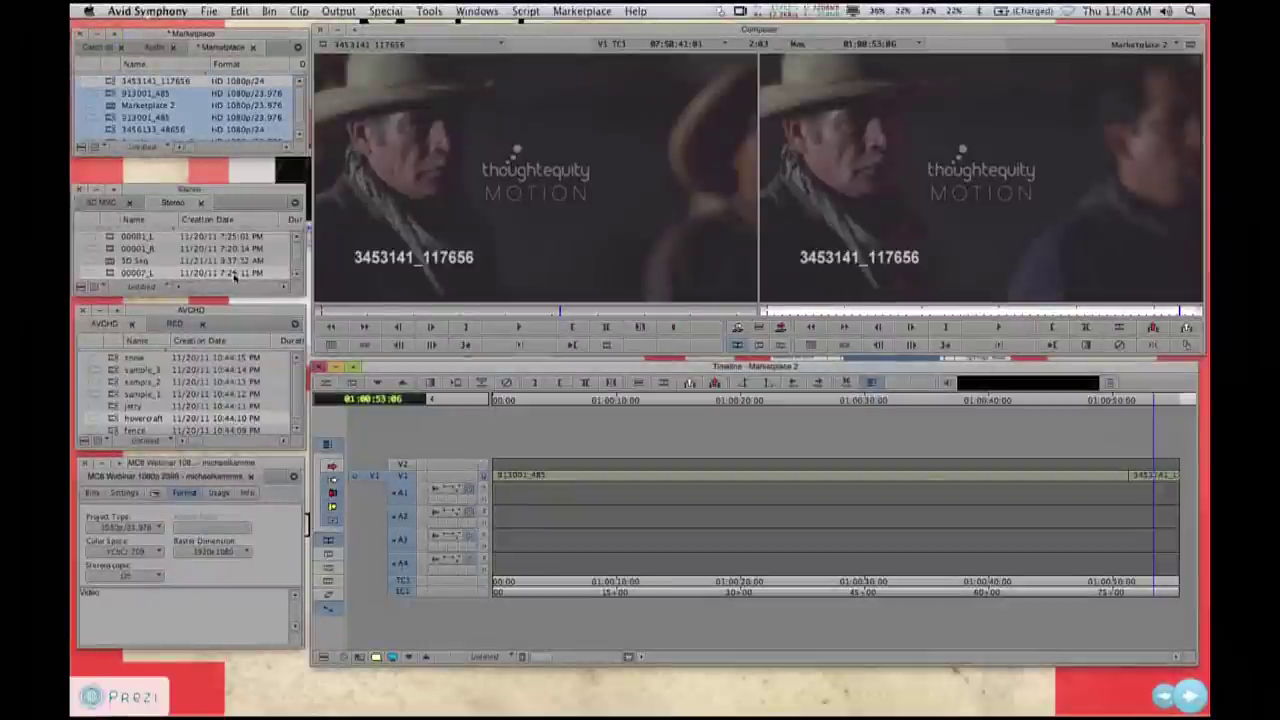
left_click(110, 238)
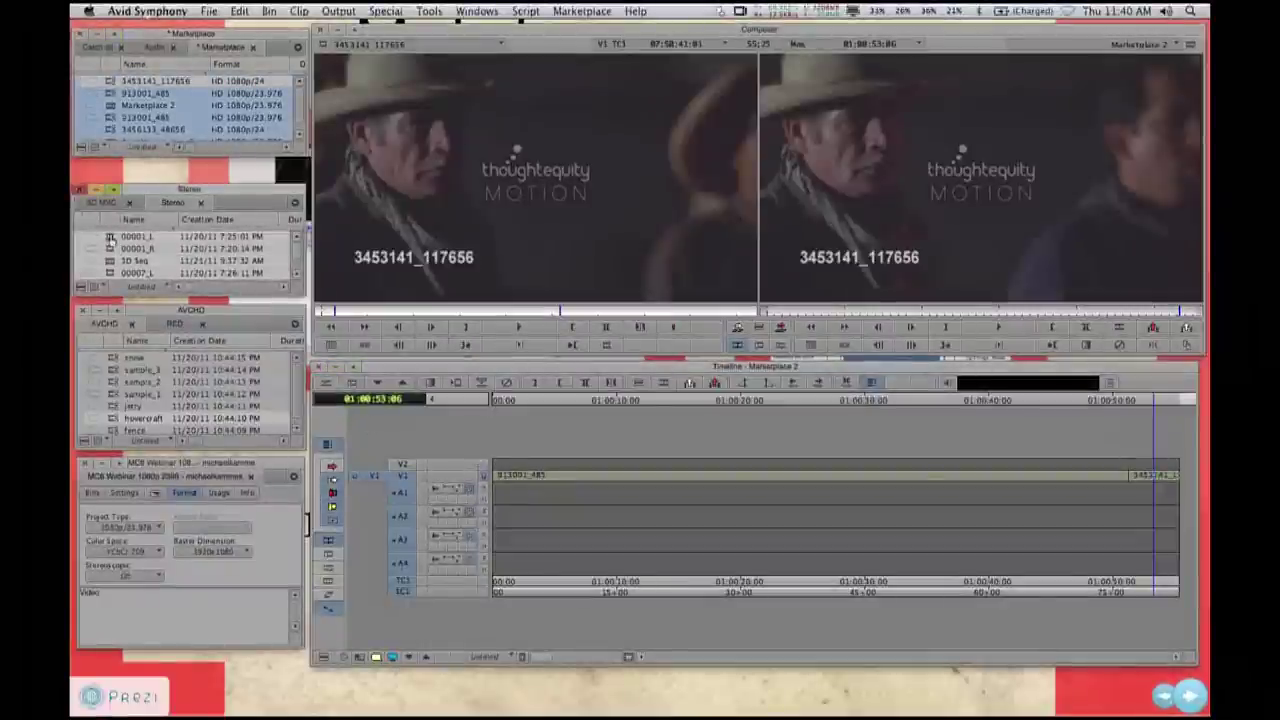
double_click(110, 238)
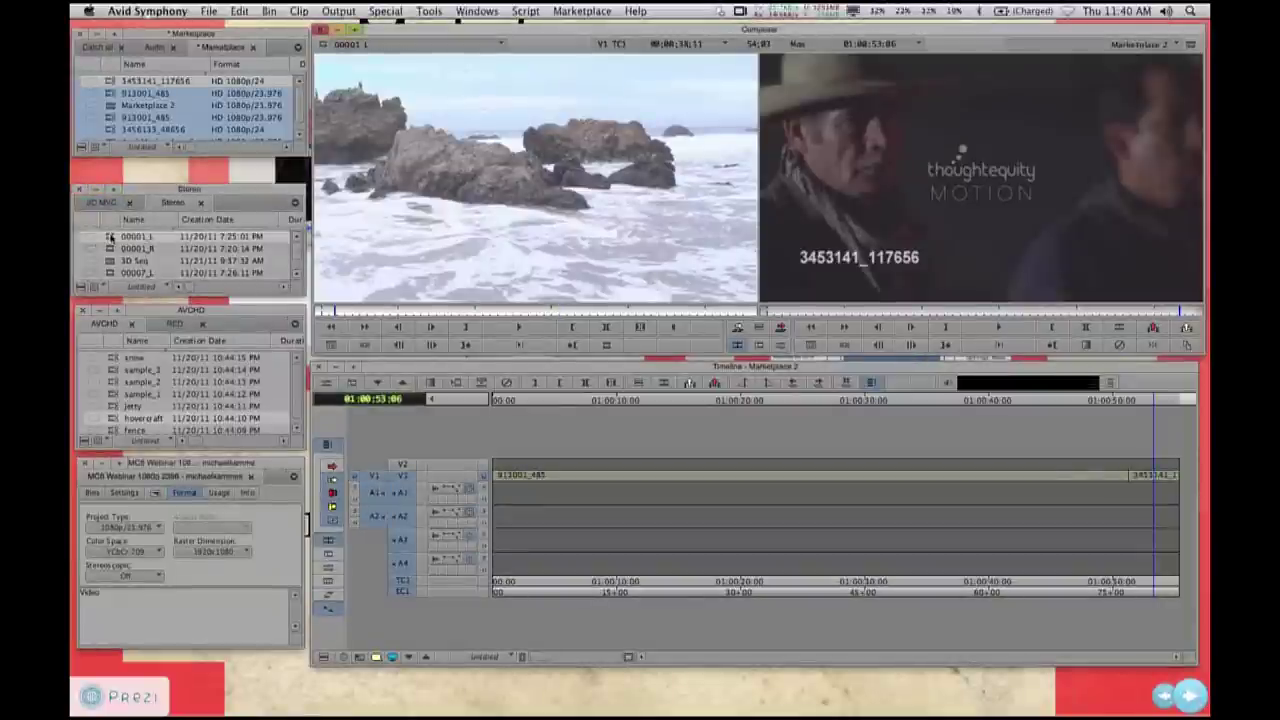
double_click(110, 238)
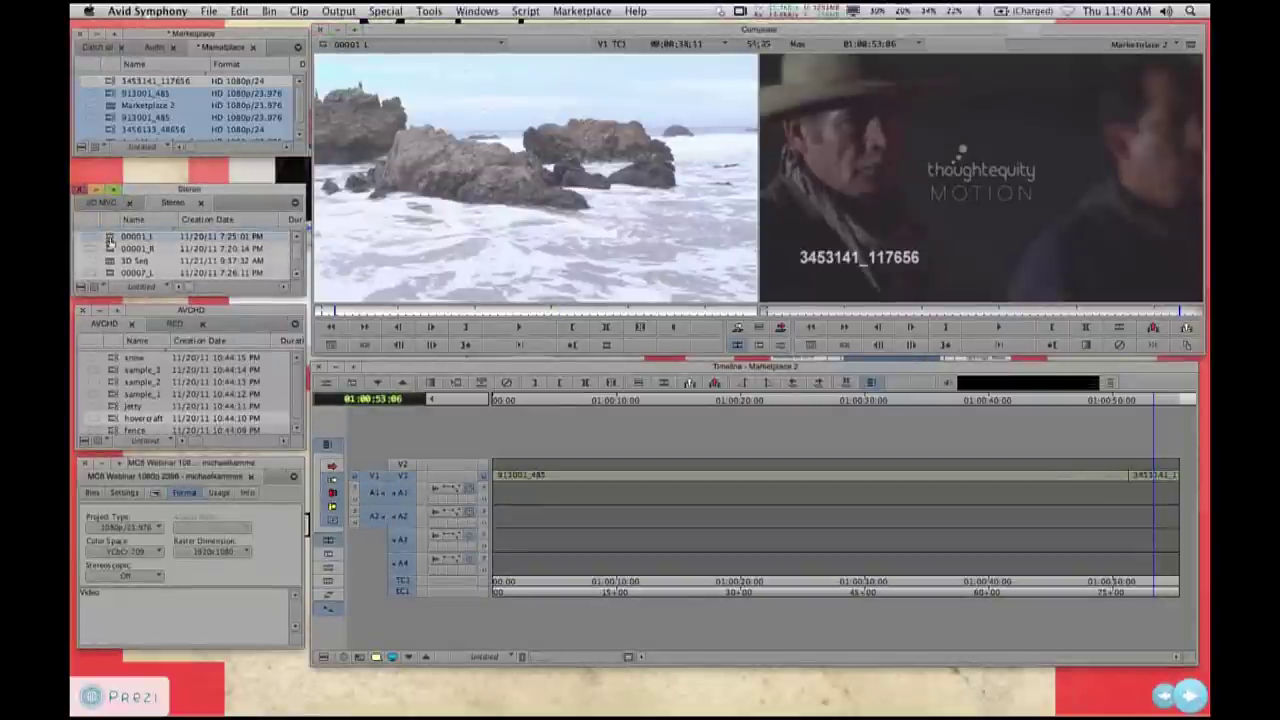
left_click(110, 248)
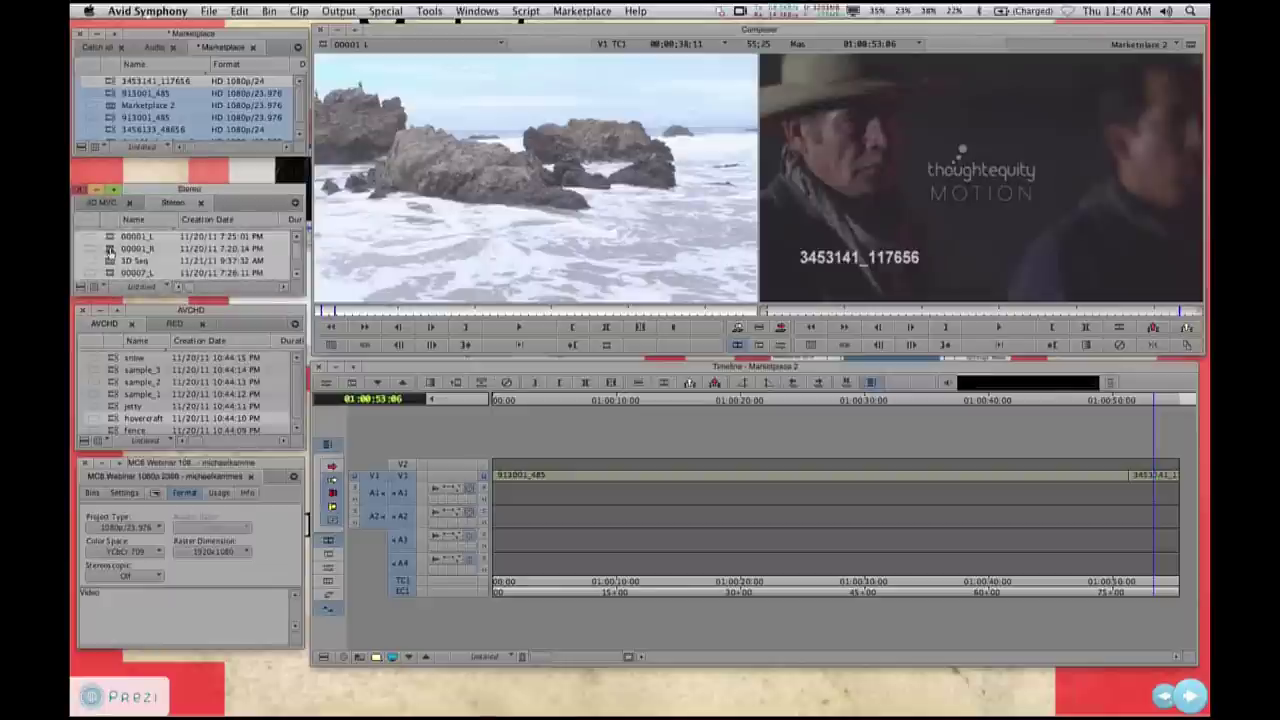
double_click(110, 238)
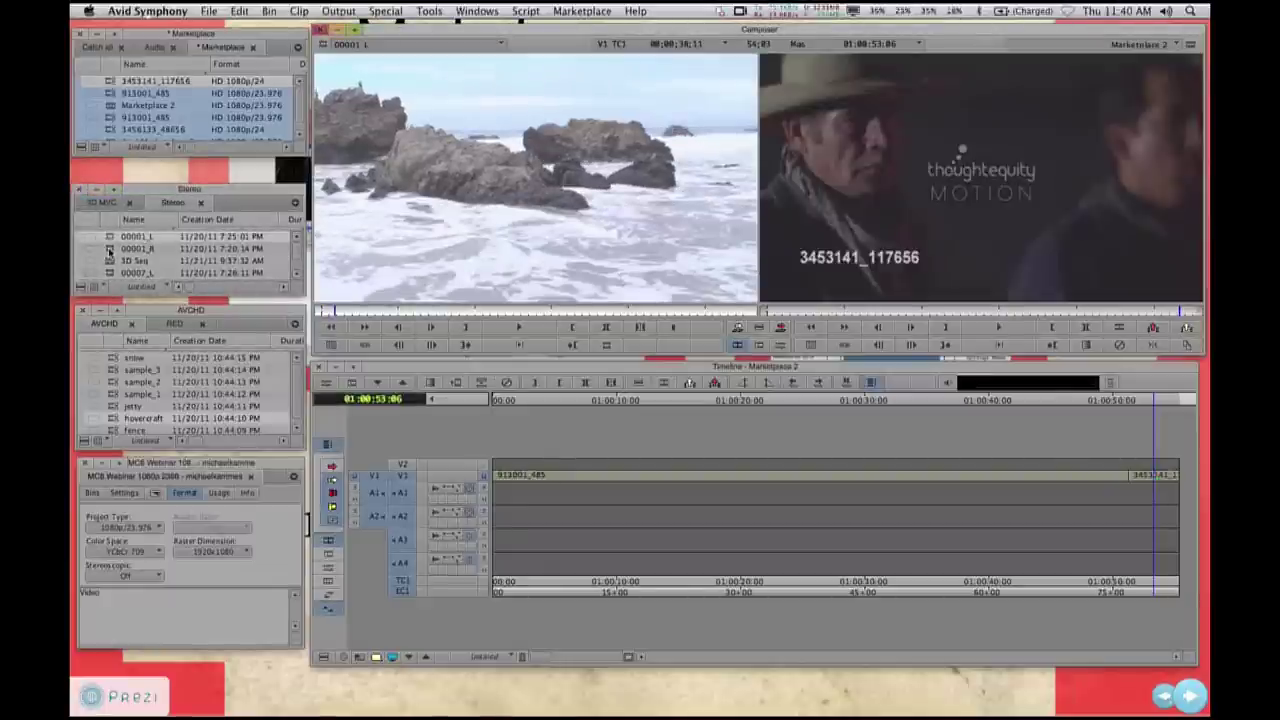
double_click(110, 248)
double_click(110, 238)
- Create a stereoscopic clip from 00001_L and 00001_R in the Stereo bin, with left leading eye and source timecode sync
left_click_drag(110, 238, 112, 248)
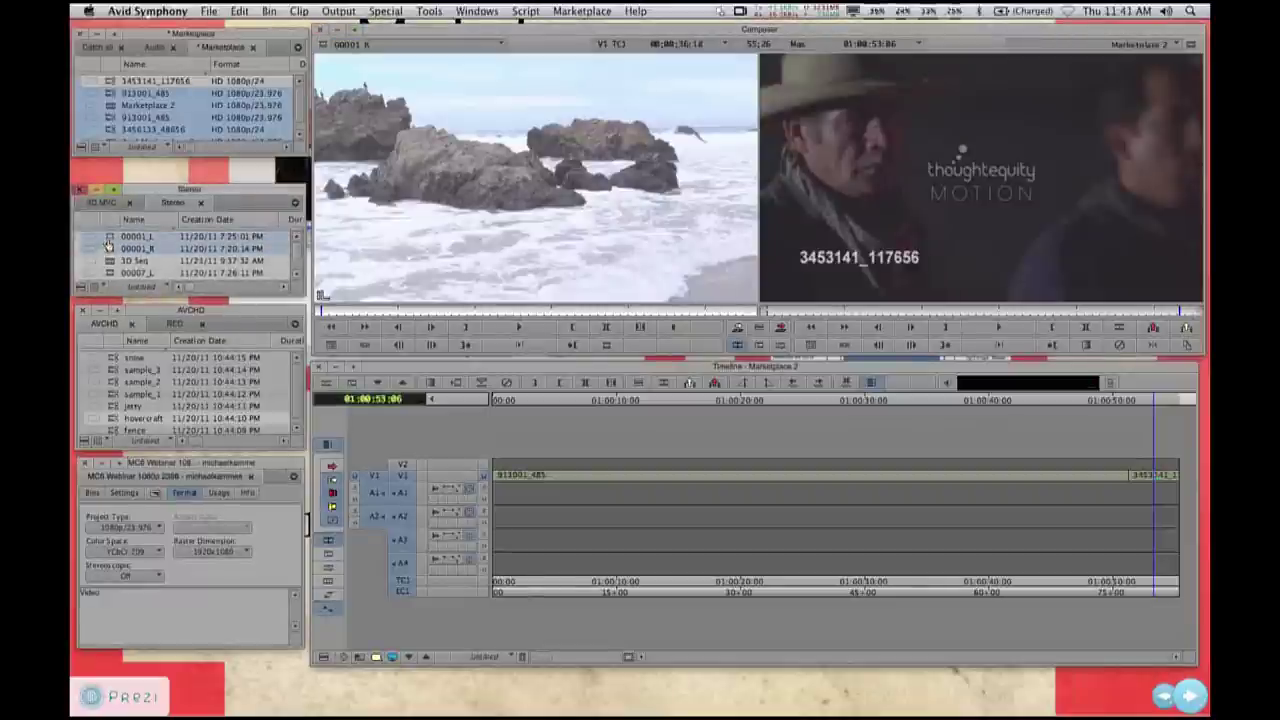
right_click(108, 246)
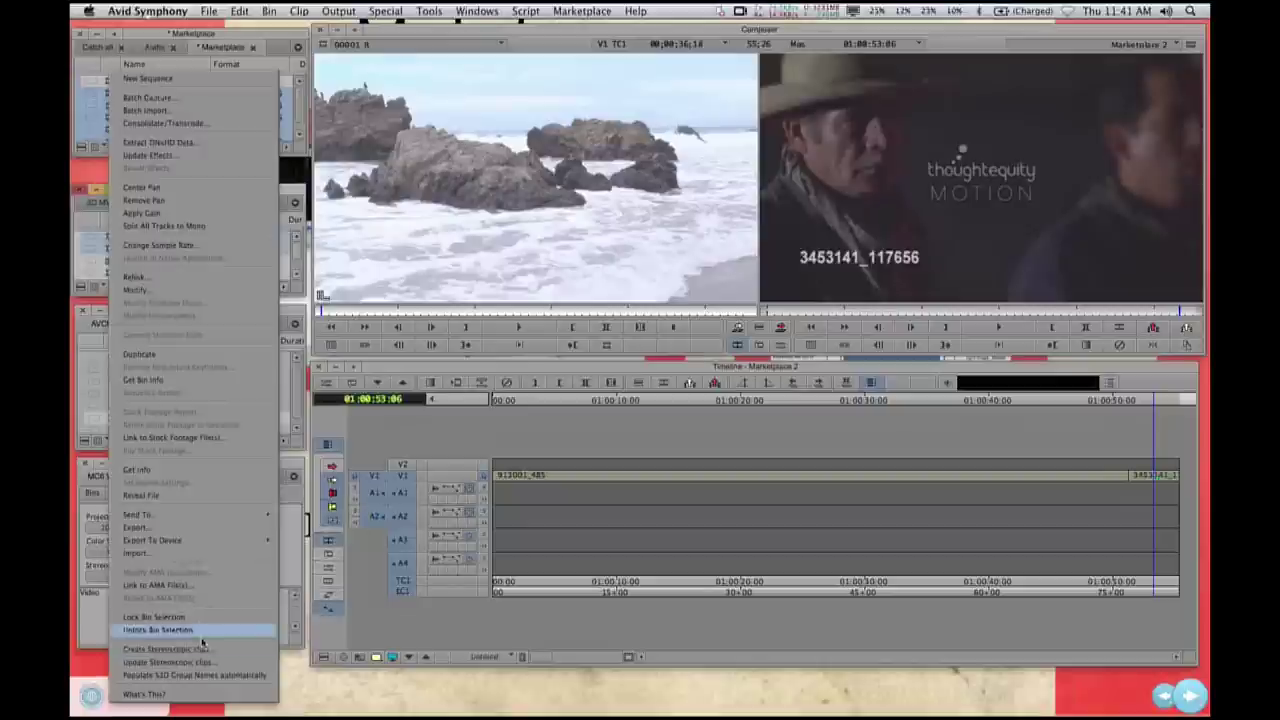
left_click(165, 649)
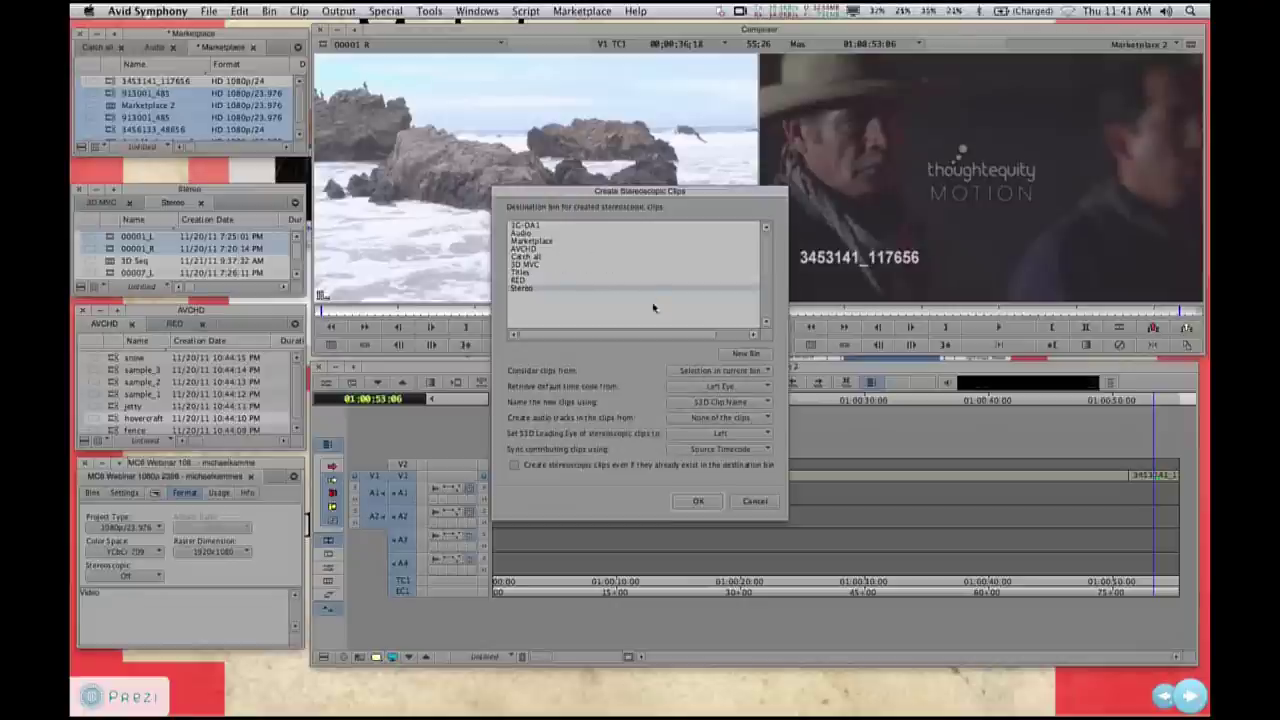
left_click(699, 502)
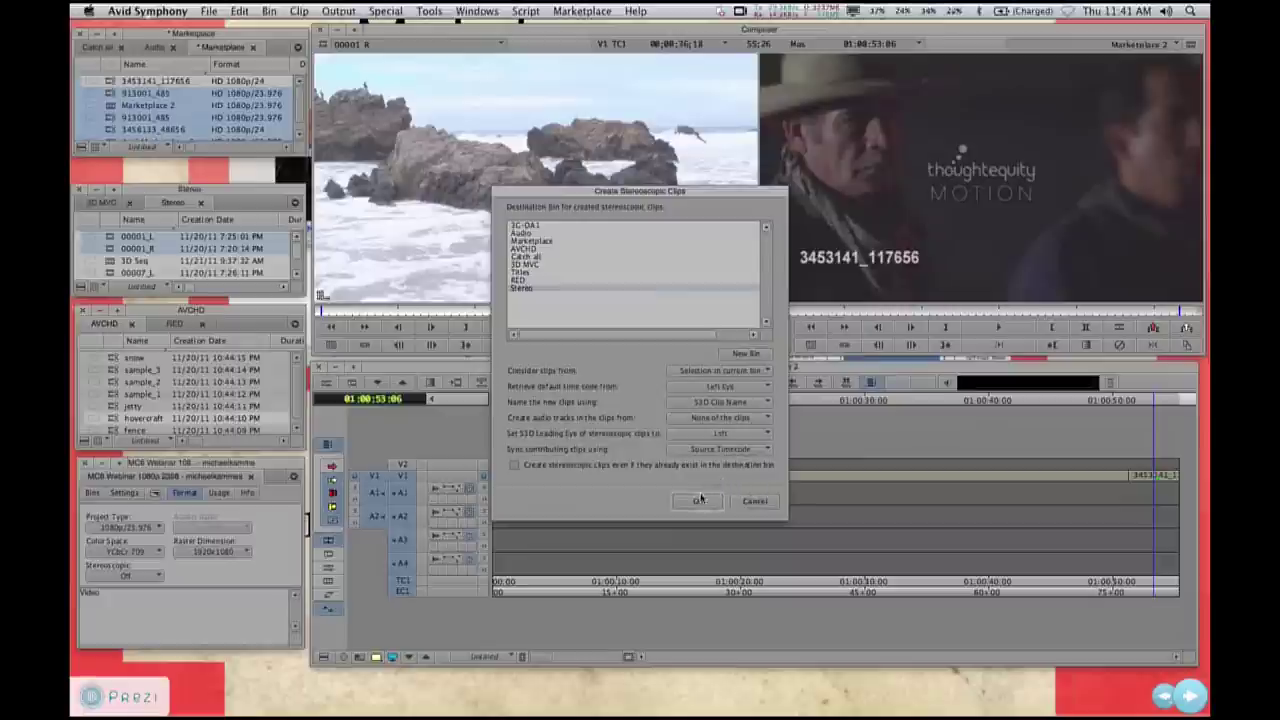
left_click(698, 500)
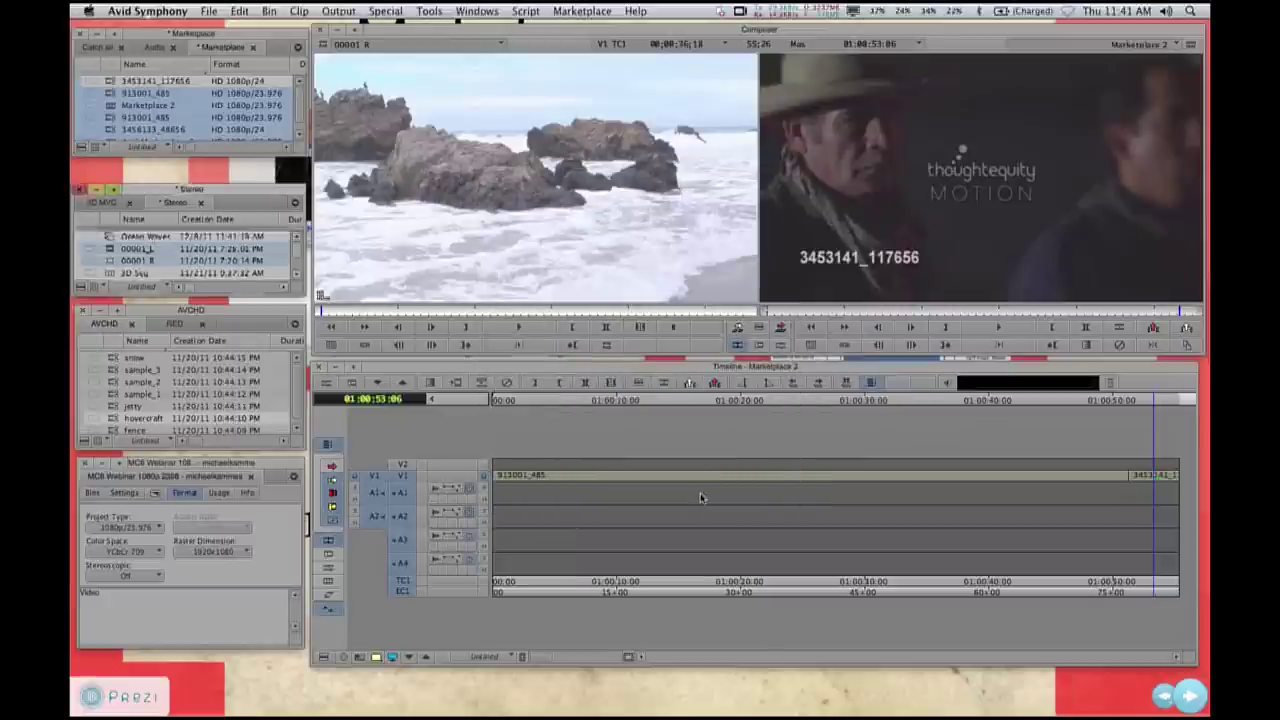
- Load the Ocean Waves stereoscopic clip into the source monitor and move to timecode 00;00;49;15
left_click(110, 240)
left_click_drag(110, 240, 380, 200)
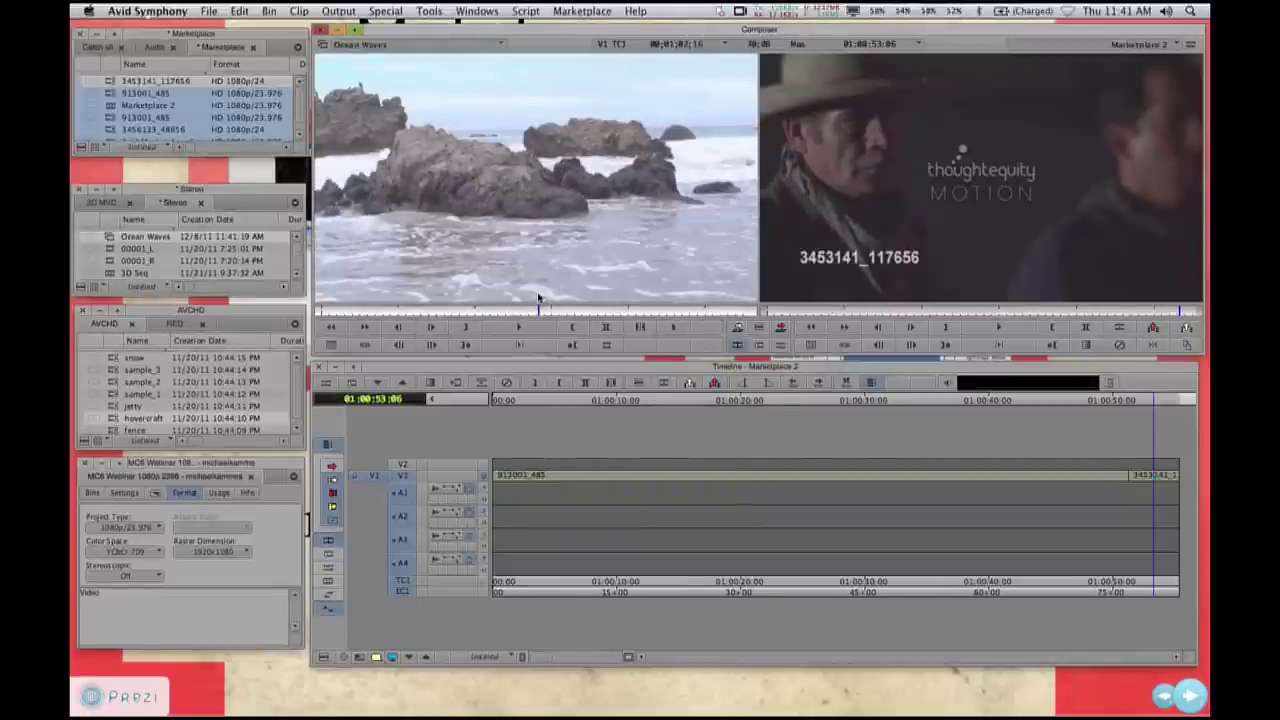
left_click(420, 311)
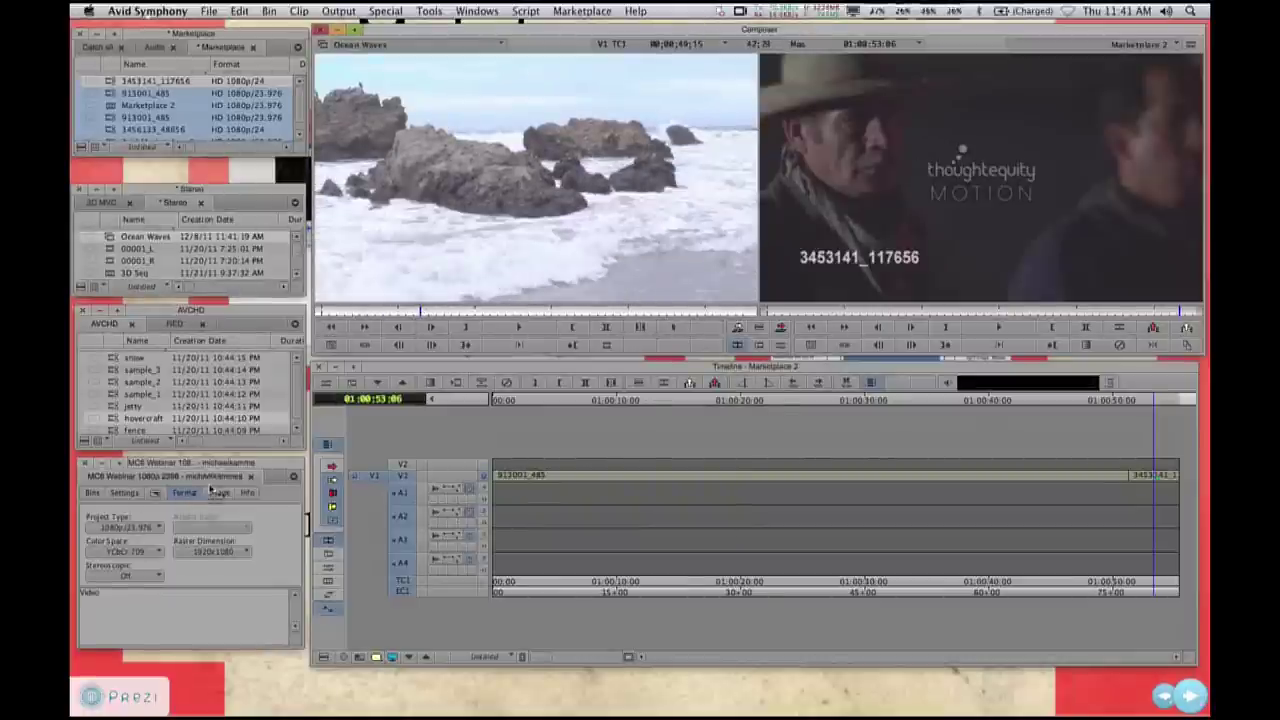
- Set the project's Stereoscopic format to Side by side
left_click(153, 572)
left_click(153, 572)
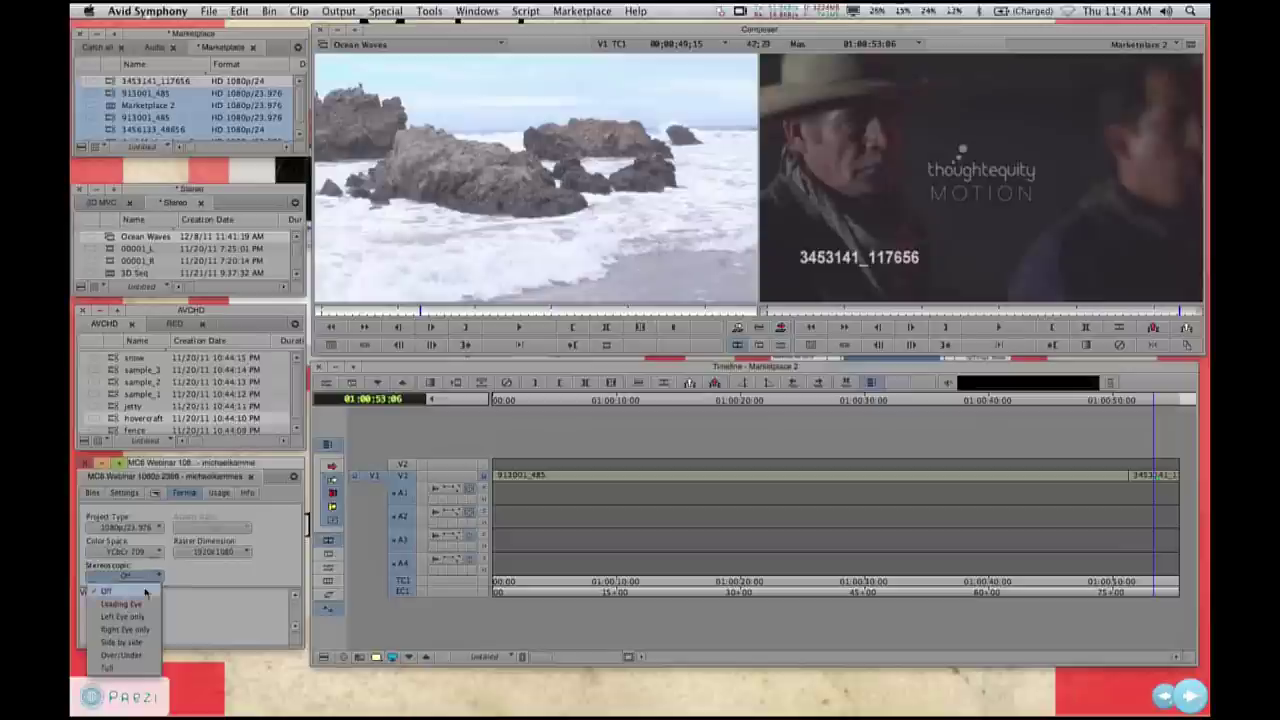
left_click(166, 628)
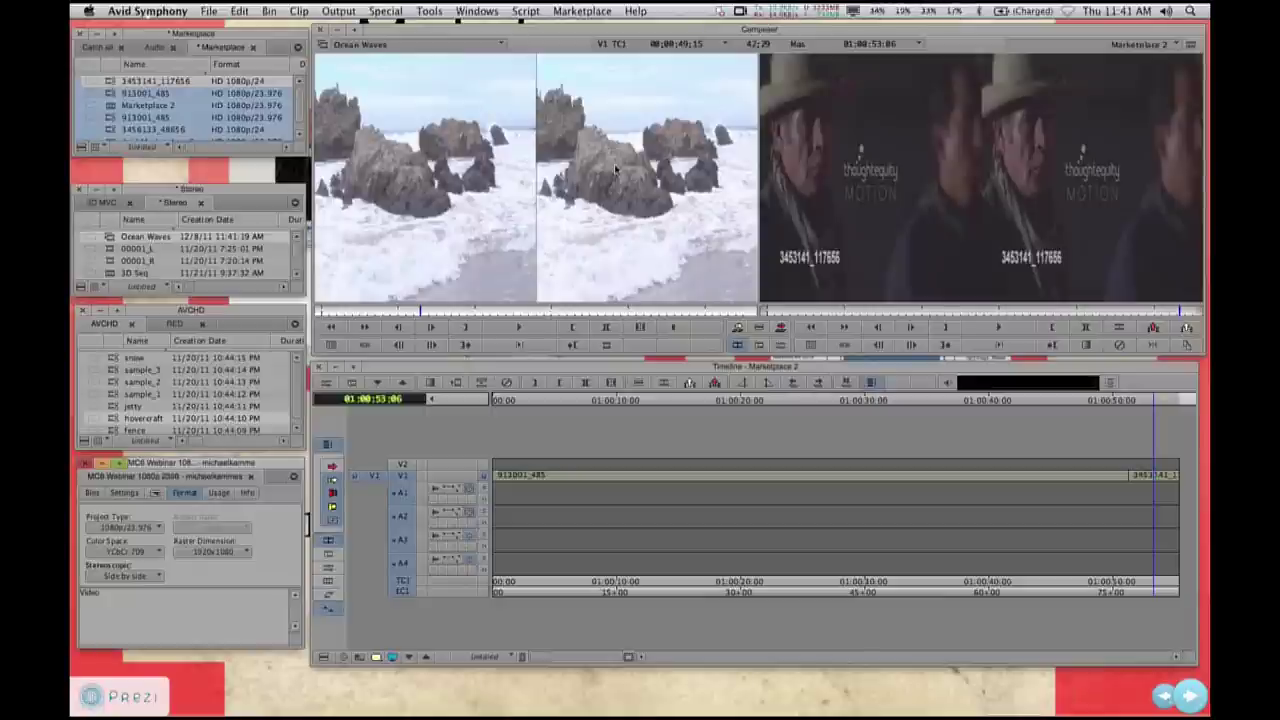
- Switch to the Prezi presentation and advance through the 3D features slide and the Bad Text and Good Text comparison
key("super+Tab")
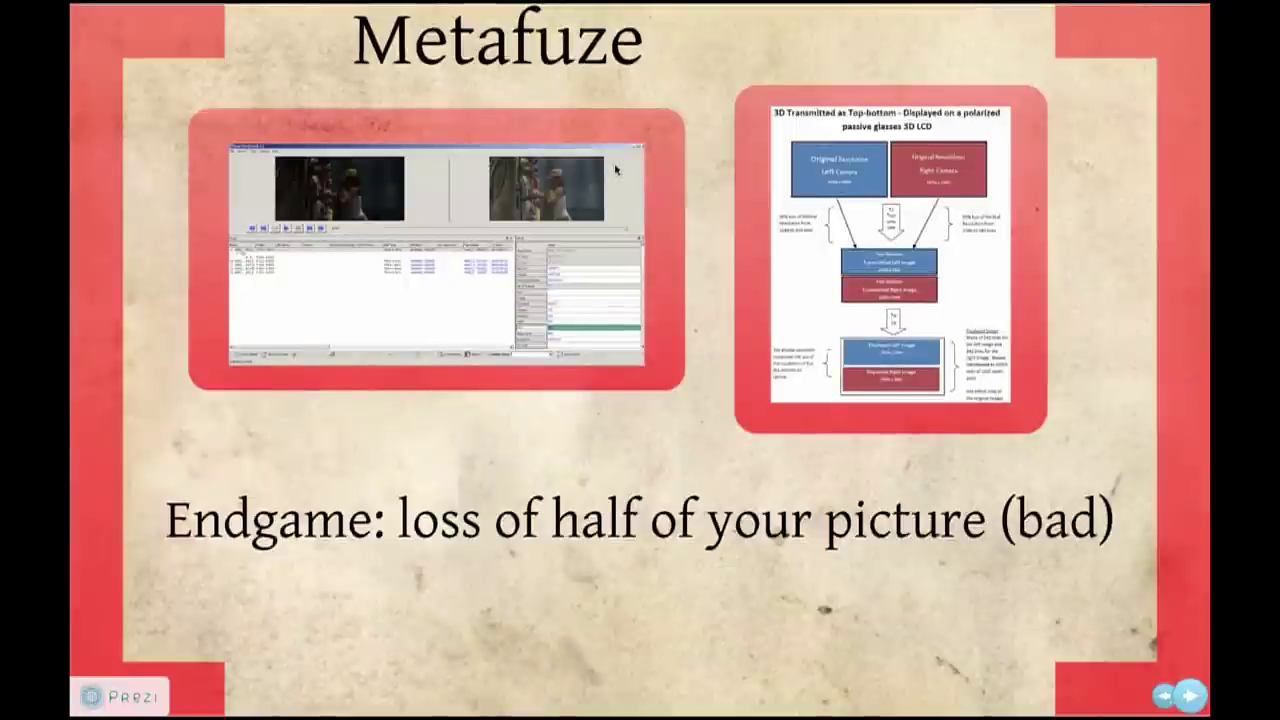
key("Right")
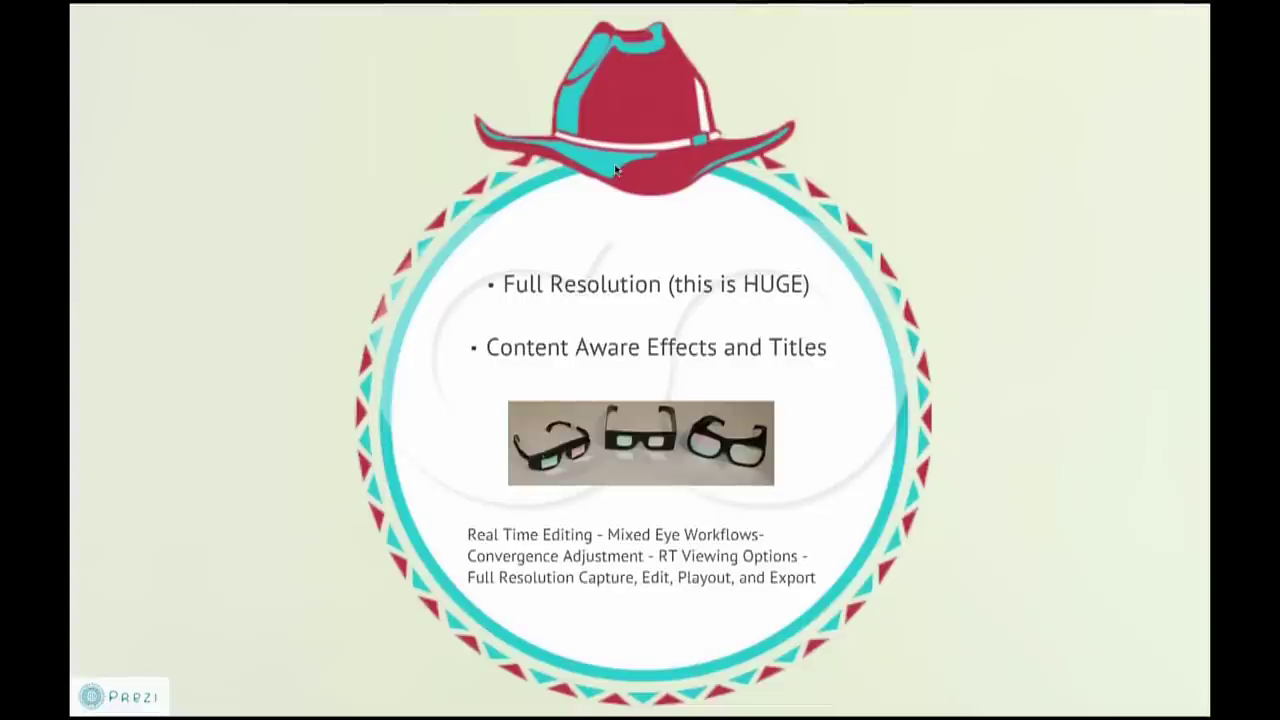
key("Right")
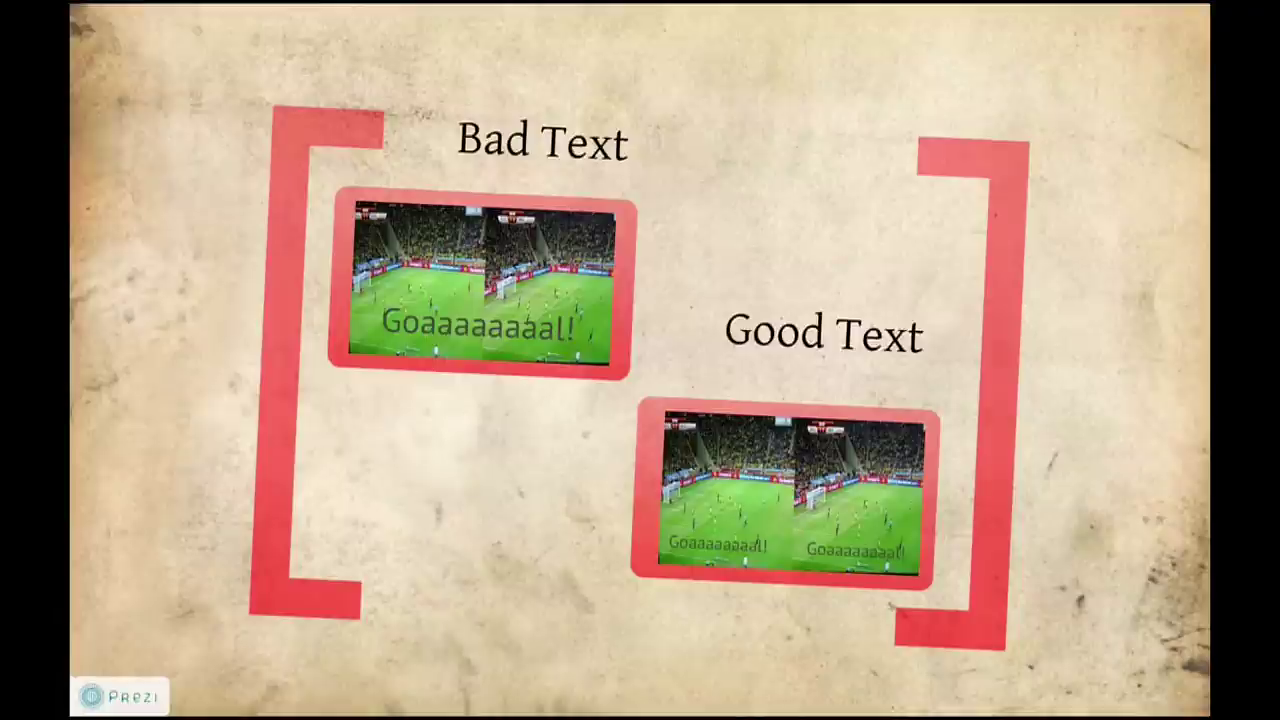
key("Right")
- Switch back to Avid Symphony and open the 3D Seq sequence from the Stereo bin in the timeline
key("super+Tab")
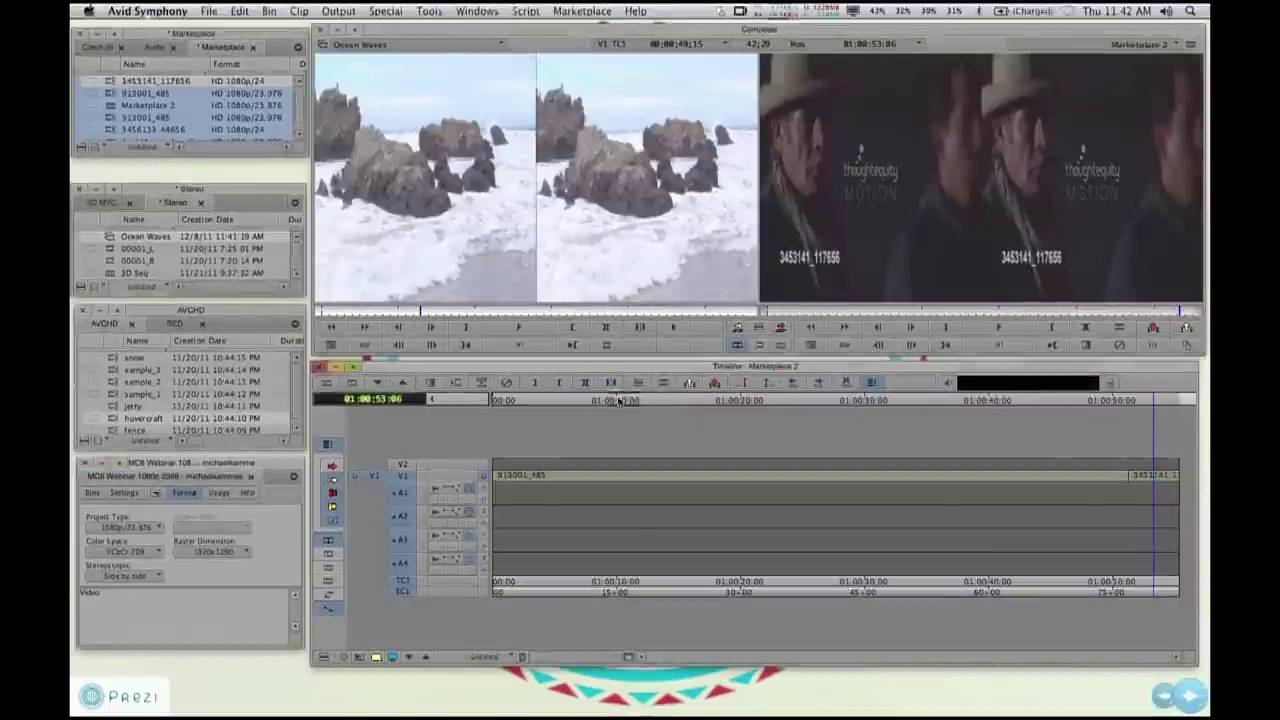
left_click(575, 400)
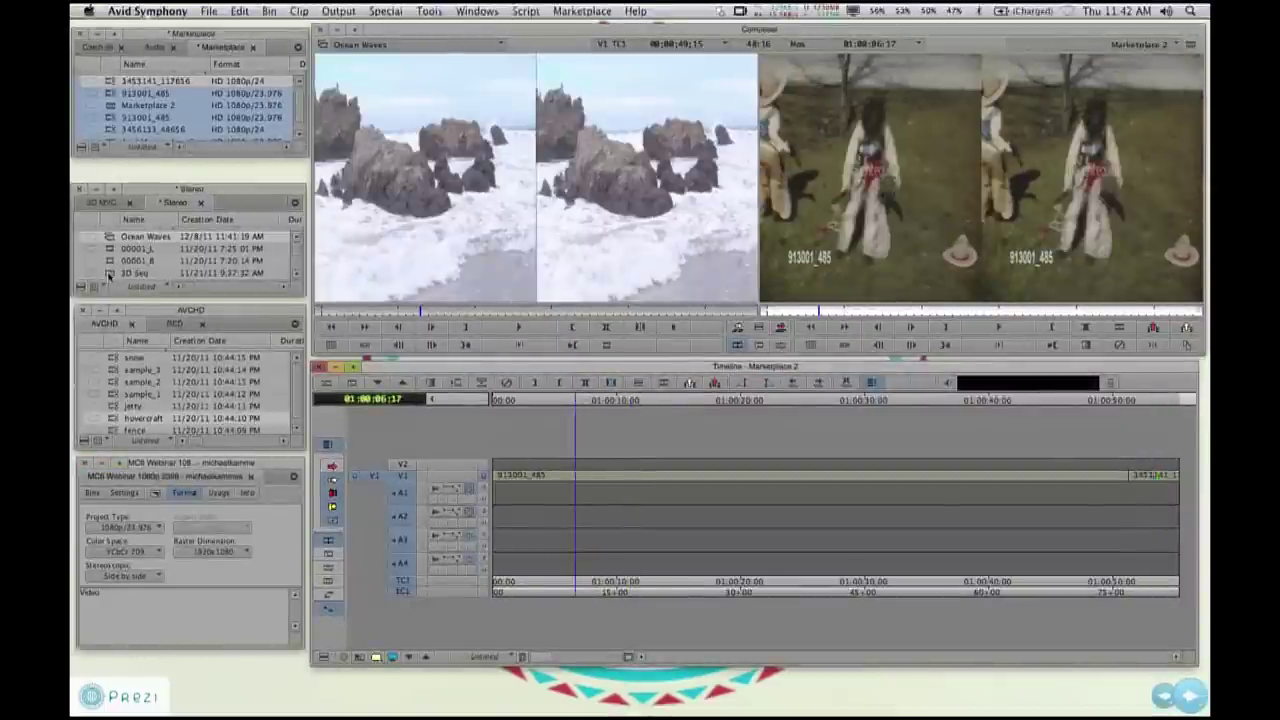
double_click(108, 273)
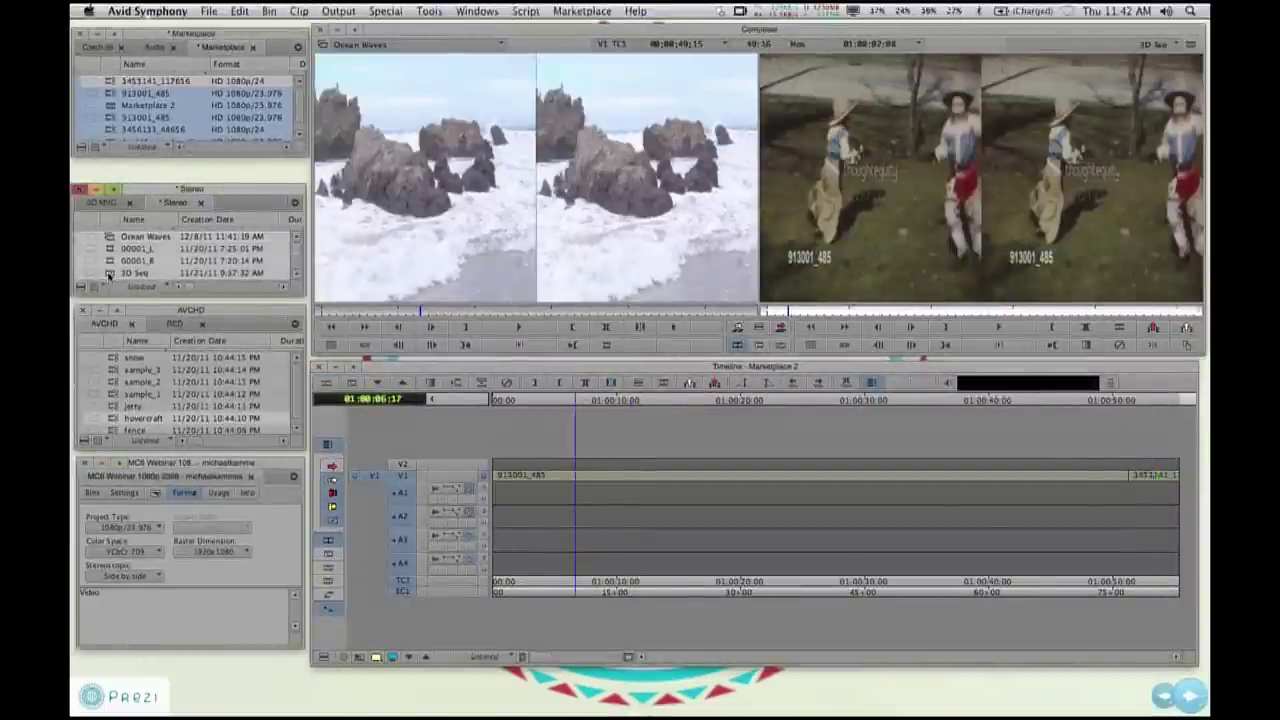
left_click_drag(573, 404, 600, 408)
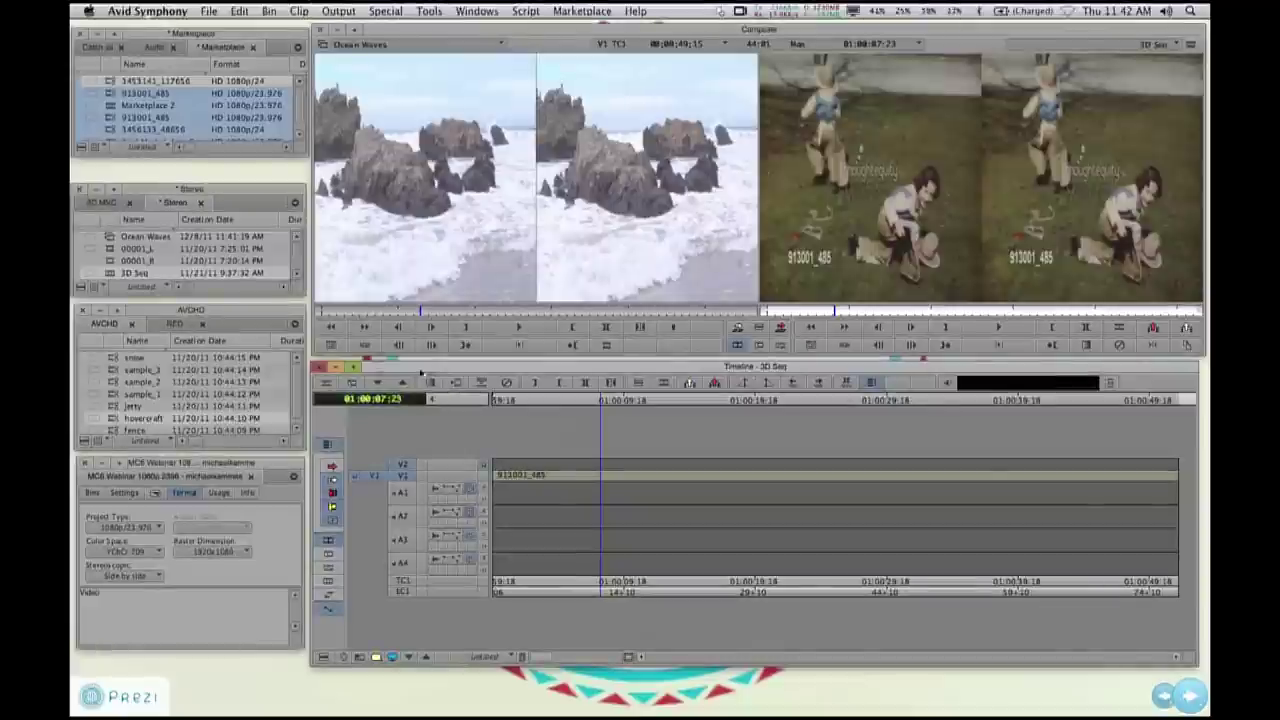
- Replace clip 913001_485 in the 3D Seq sequence with the Ocean Waves source clip and park at 01:00:04:18
left_click(579, 477)
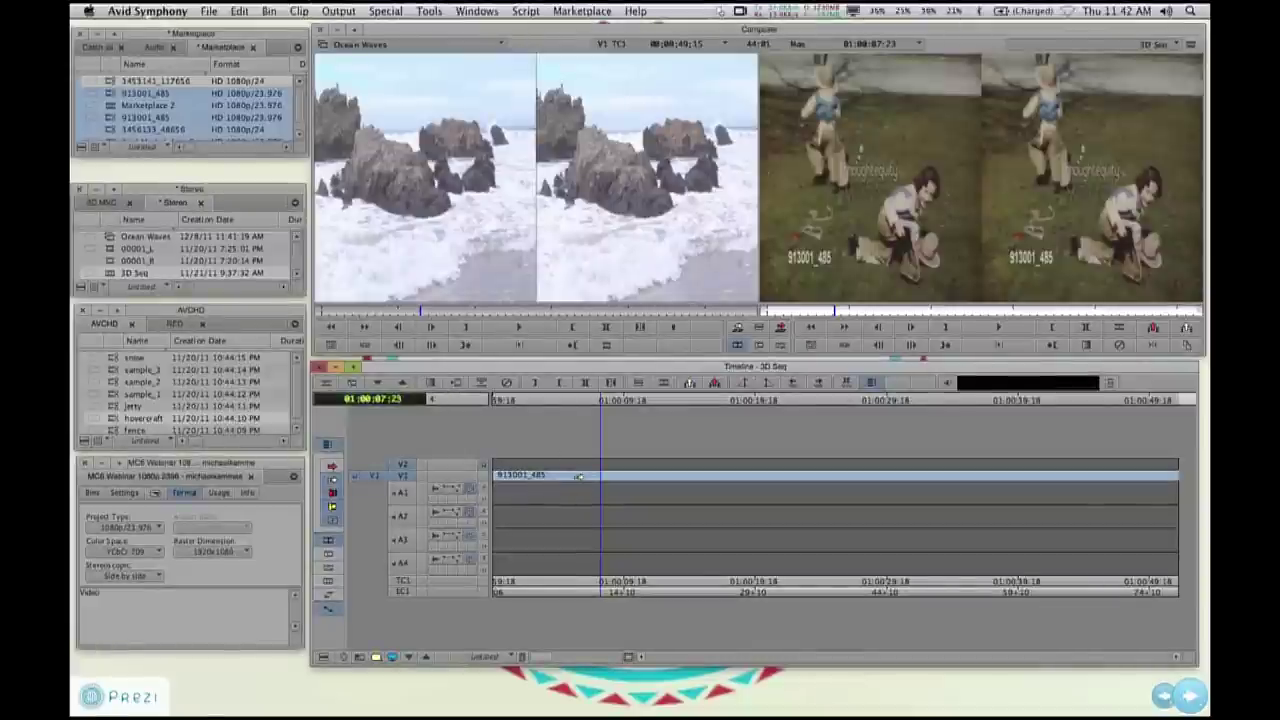
key("Delete")
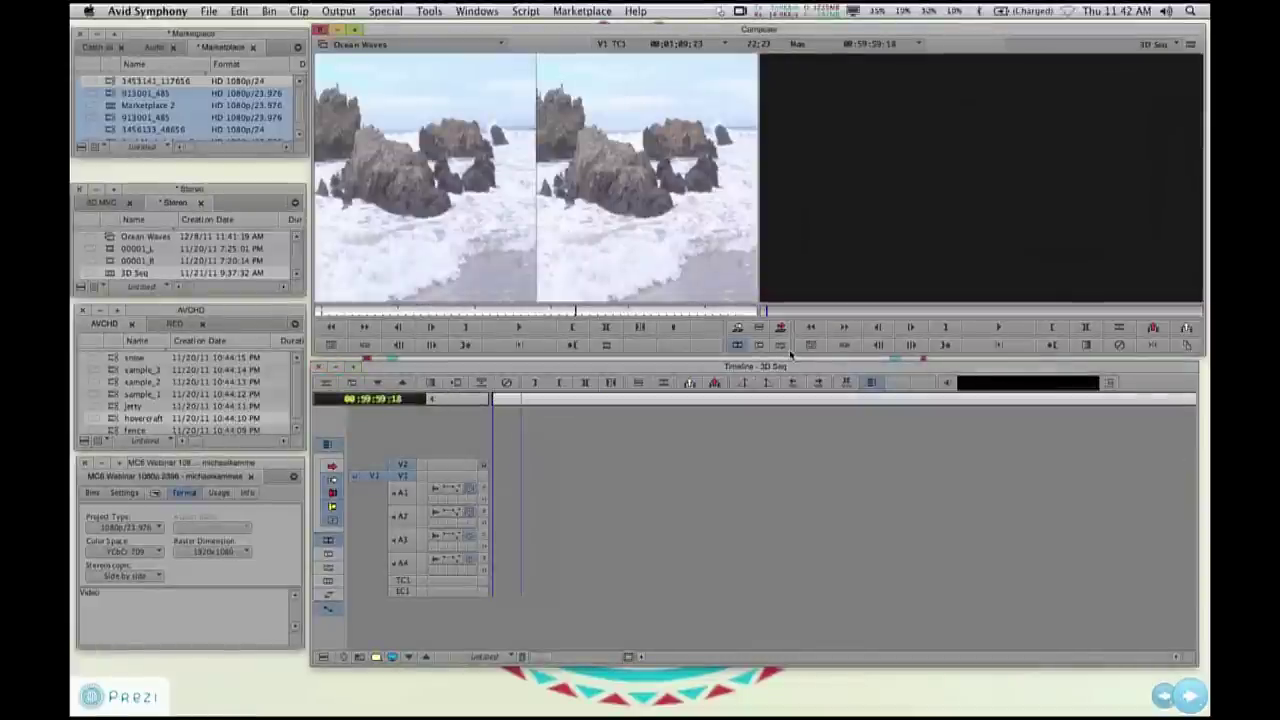
key("b")
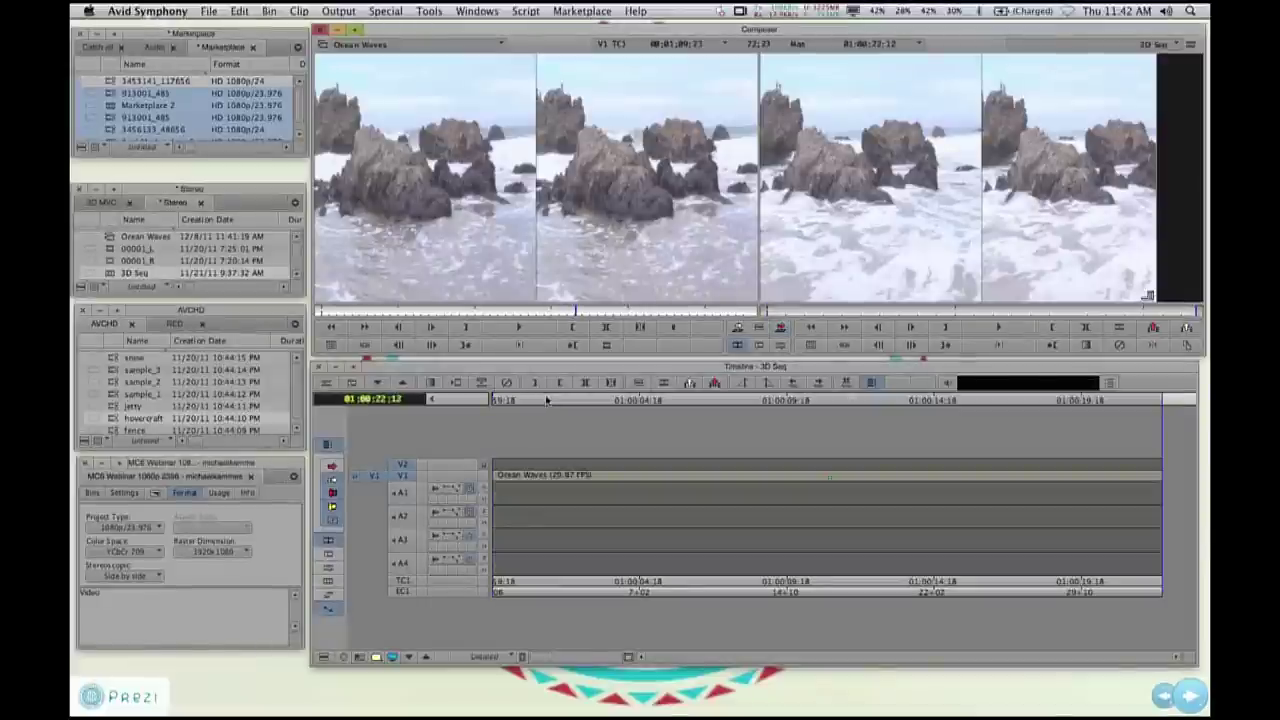
left_click(630, 405)
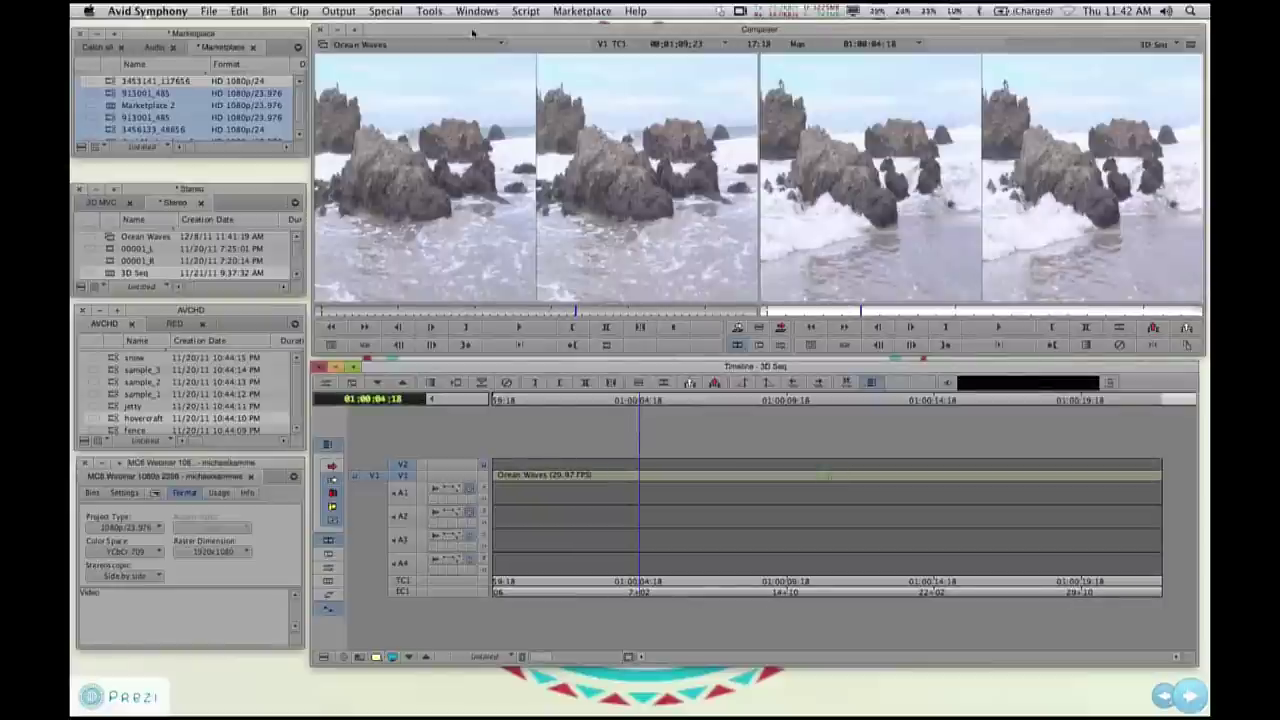
- Create a new title with the Title Tool and enter the text "Waves" in the upper part of the frame
left_click(429, 11)
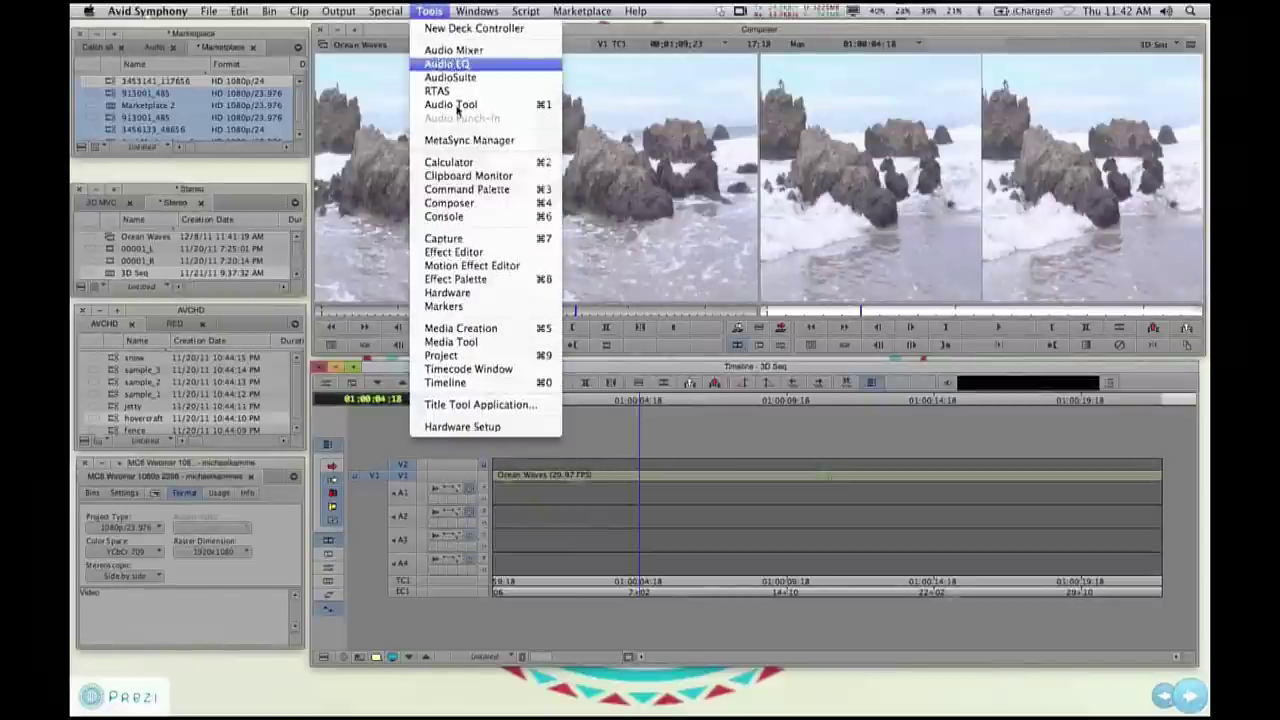
left_click(505, 405)
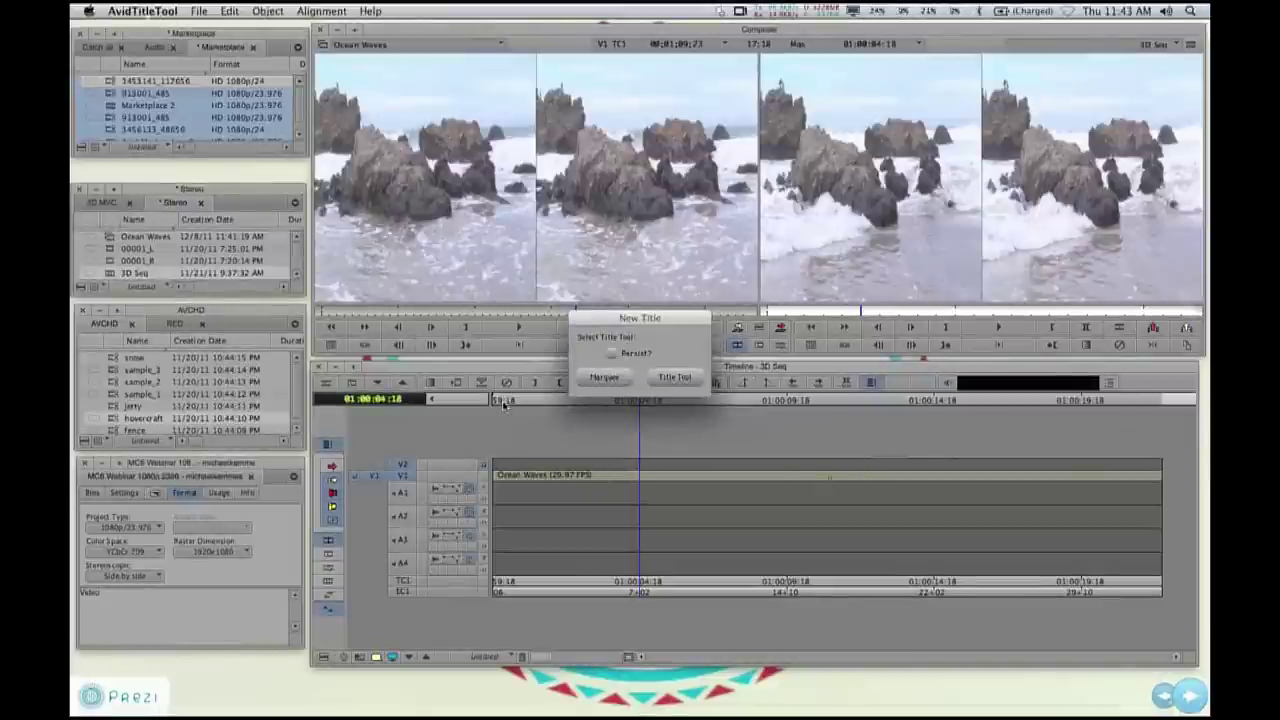
left_click(674, 377)
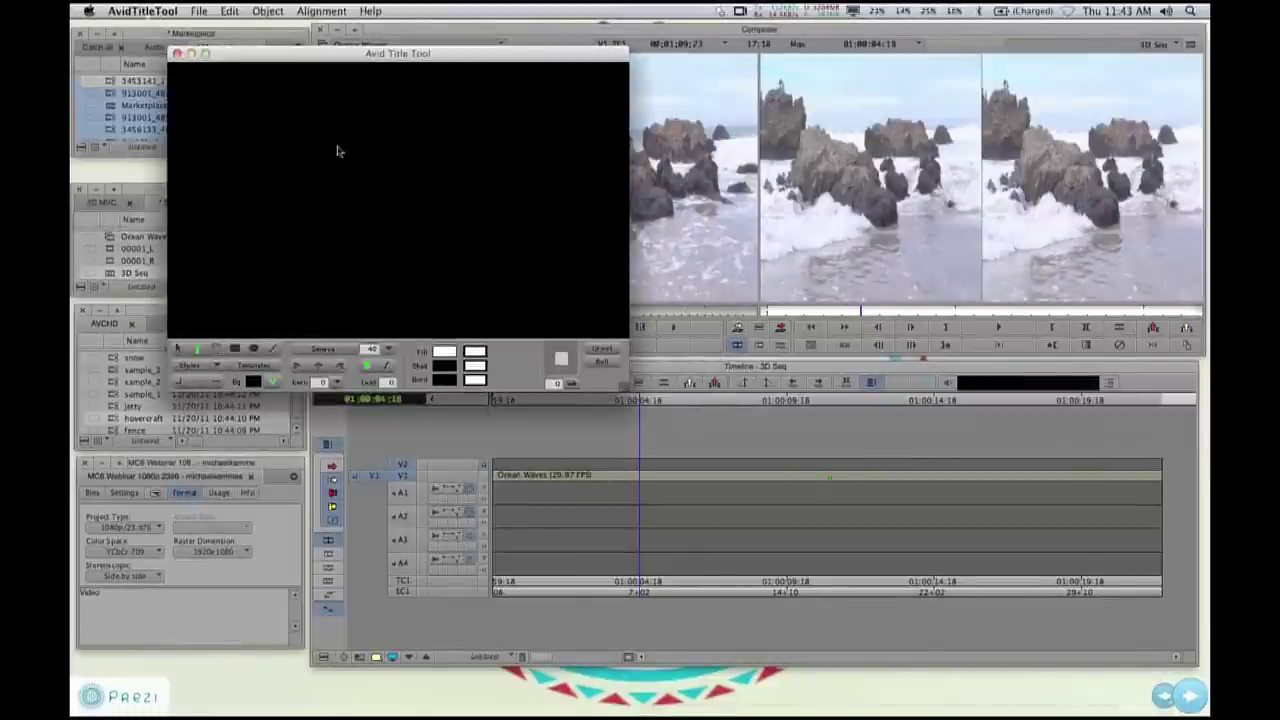
left_click(341, 154)
type("Waves")
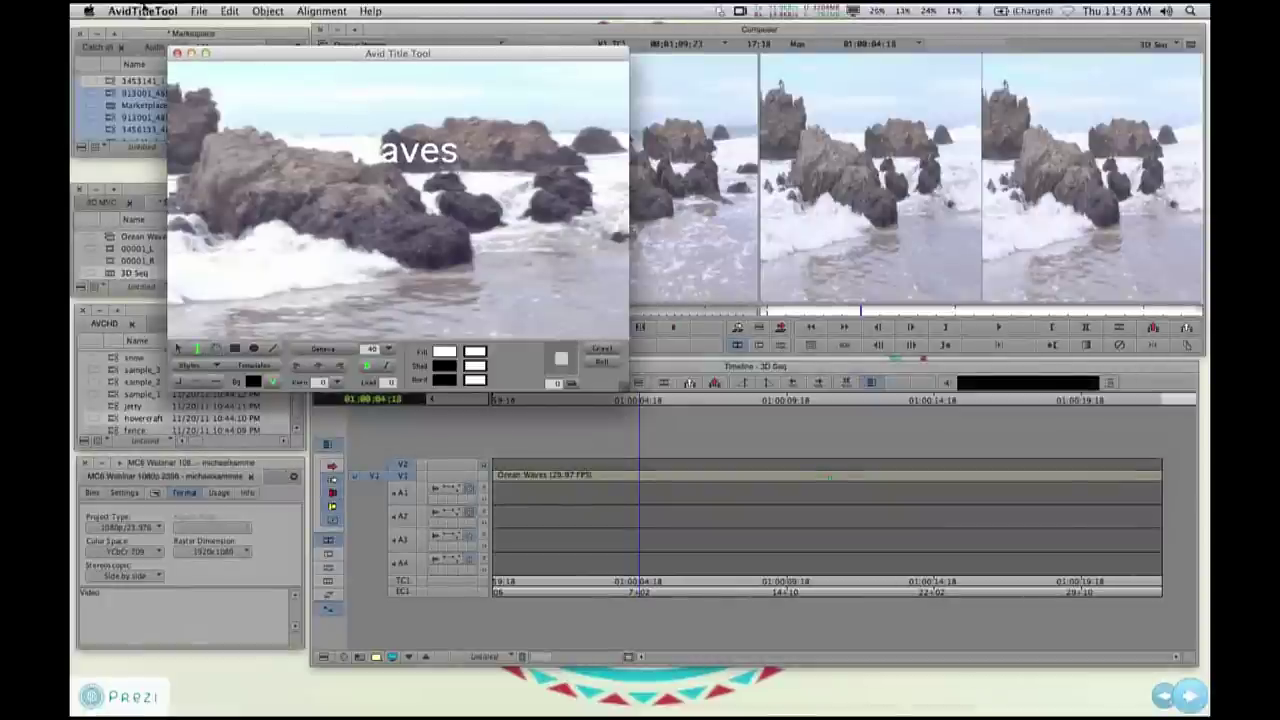
- Save the title under the name "waves" in the Catch all bin
left_click(195, 11)
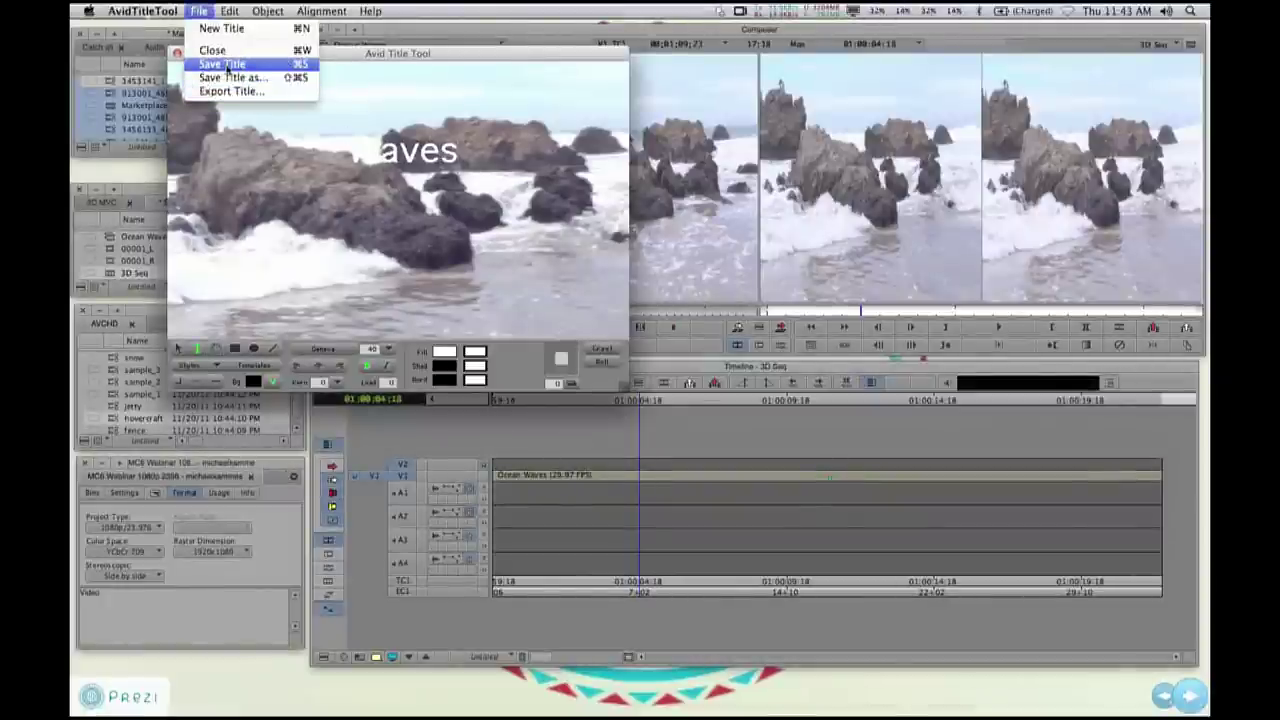
left_click(226, 65)
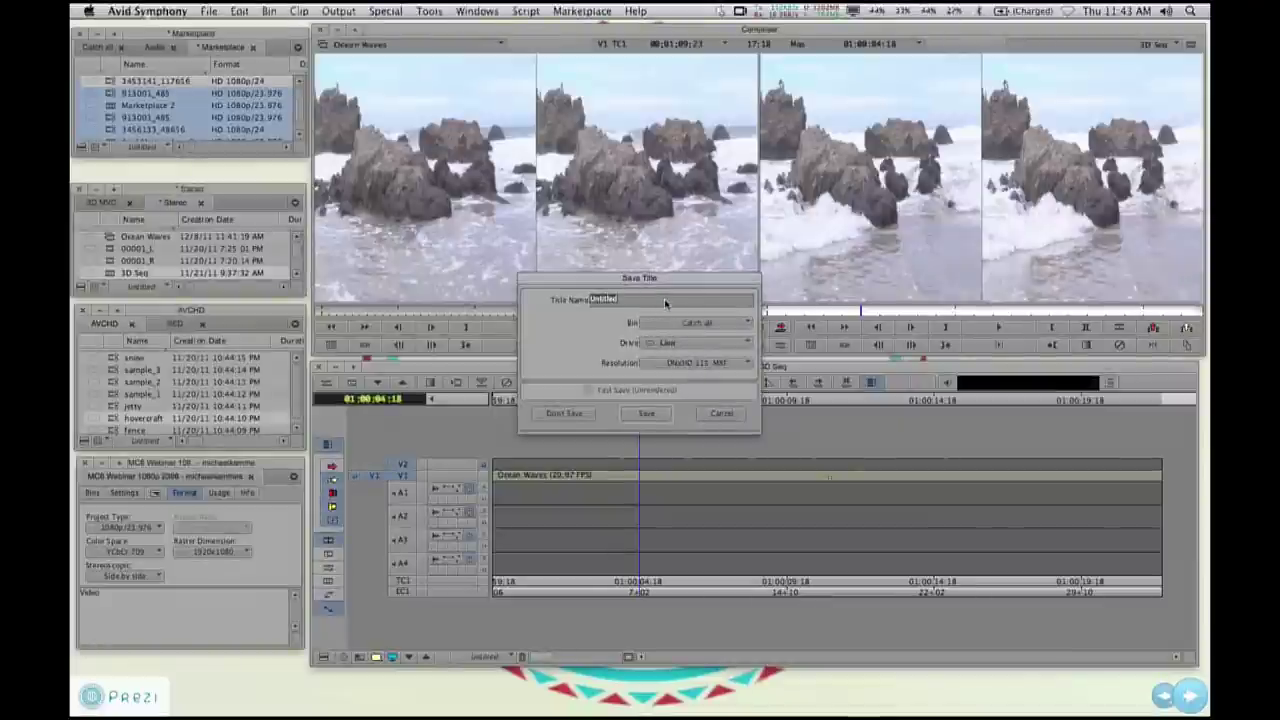
type("waves")
left_click(697, 323)
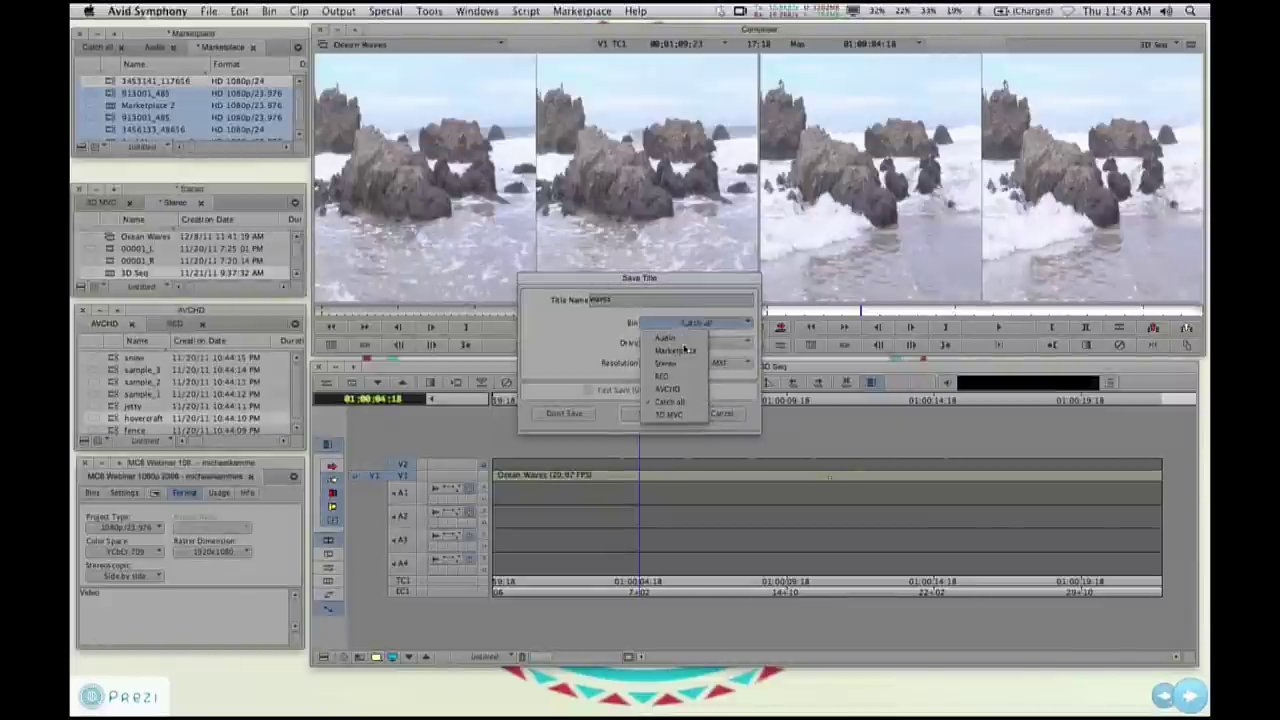
left_click(700, 401)
left_click(646, 413)
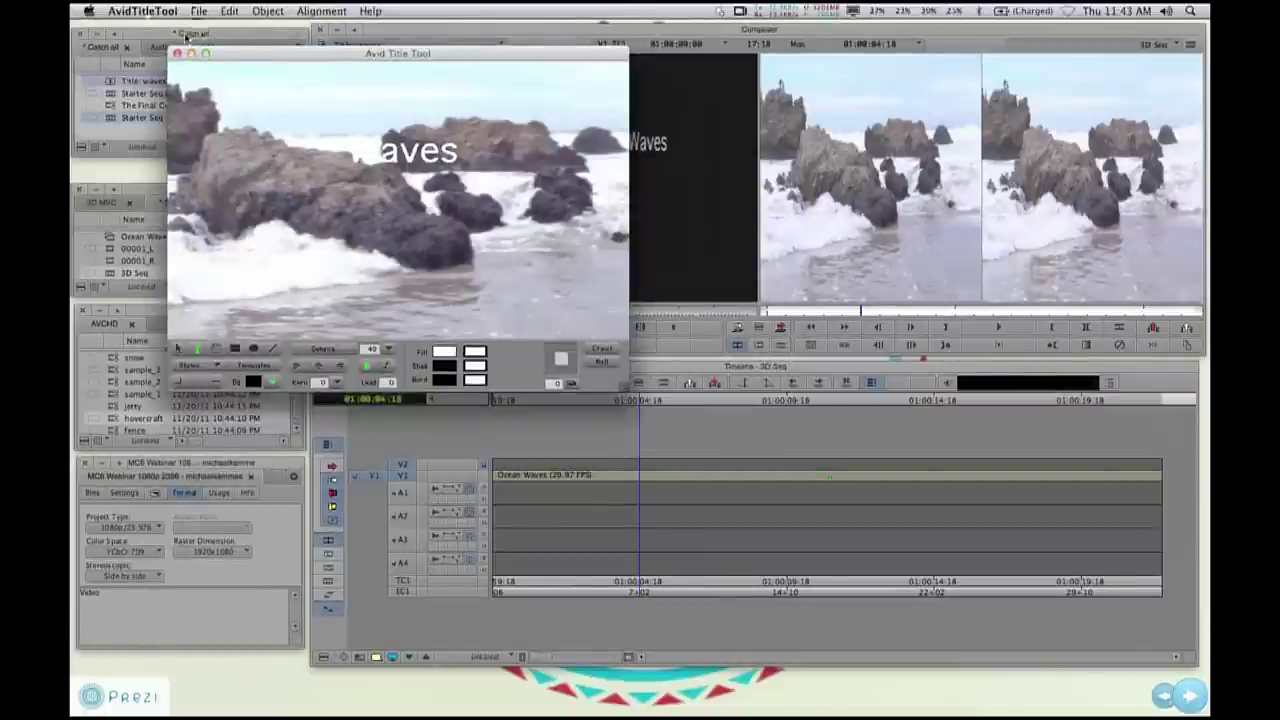
- Quit the Title Tool, edit the waves title onto V2 above the Ocean Waves clip, and park at 01:00:16:23
left_click(155, 10)
left_click(175, 100)
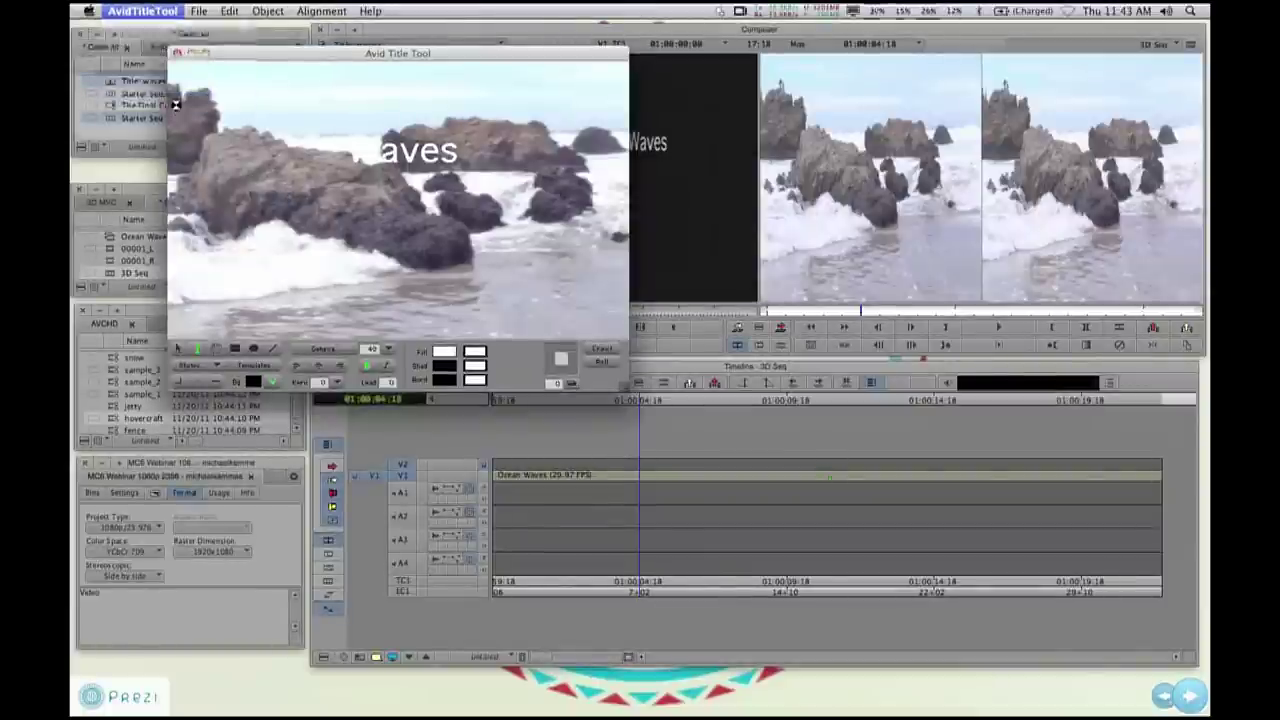
left_click(113, 84)
left_click_drag(113, 84, 521, 462)
left_click(609, 399)
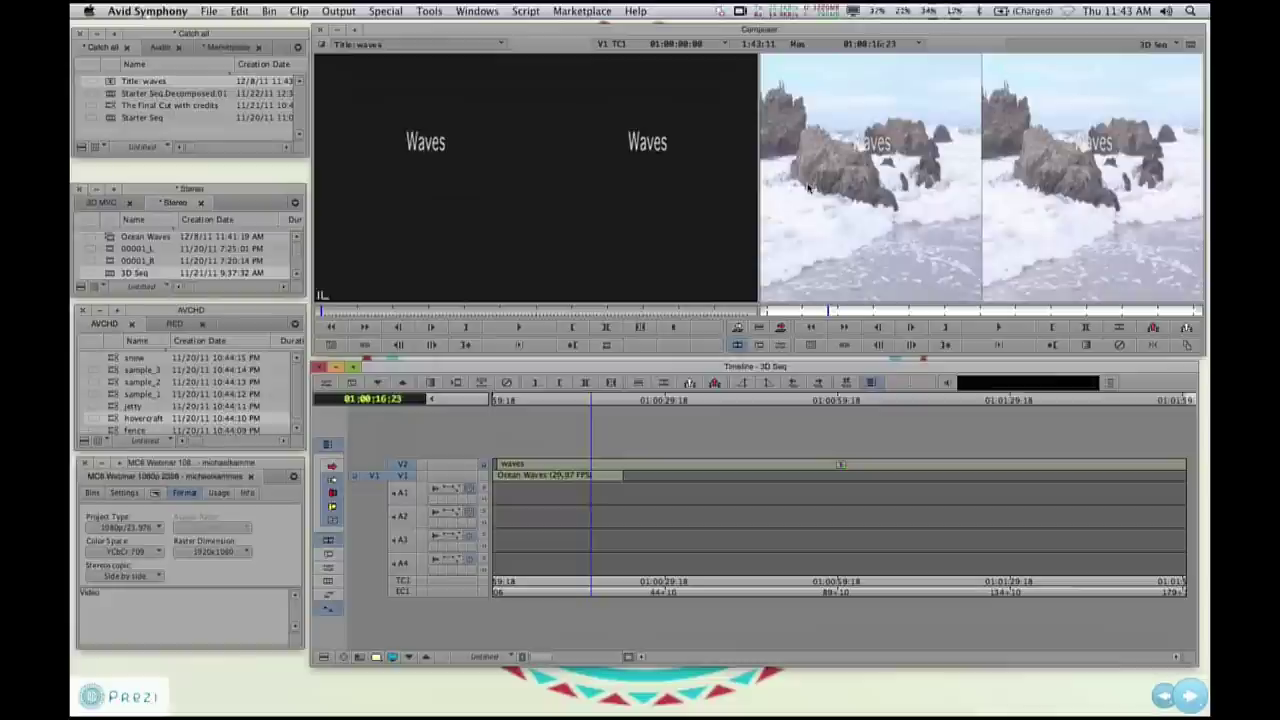
- Set the symmetric stereoscopic vergence of the waves title on V2 to about -5.1 in the Effect Editor, then close the editor
left_click(532, 464)
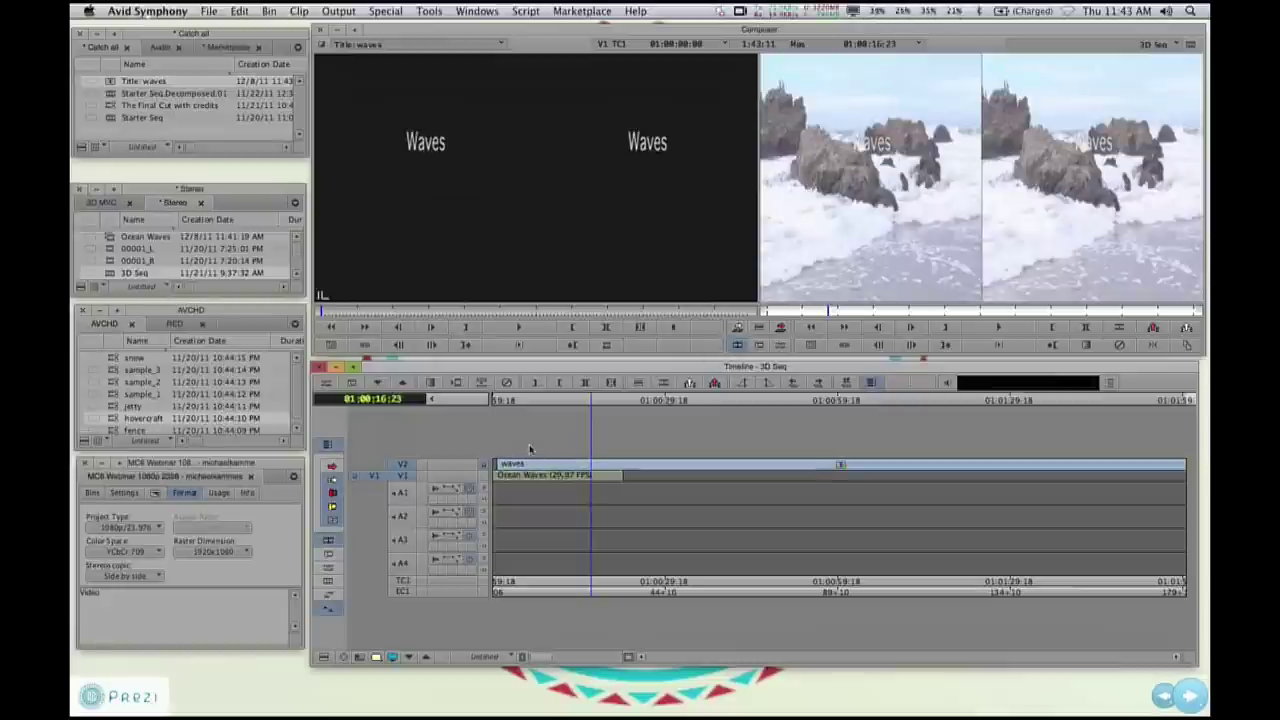
left_click(333, 570)
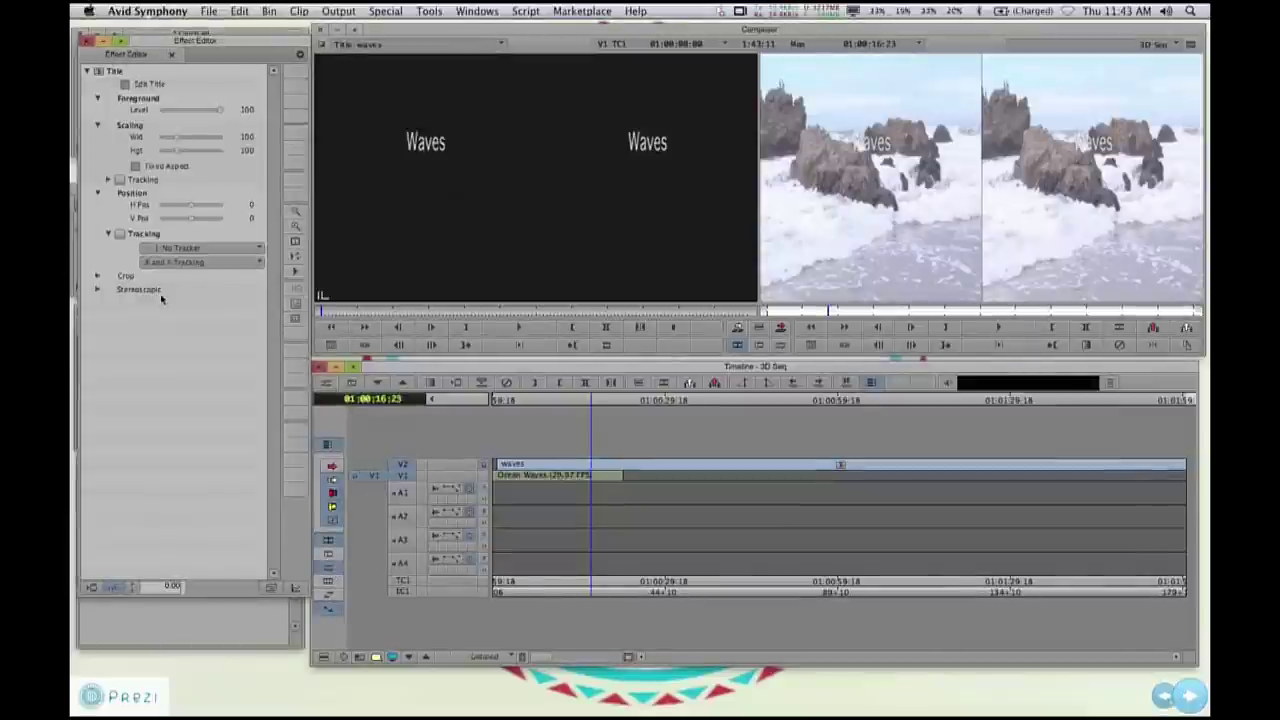
left_click(98, 290)
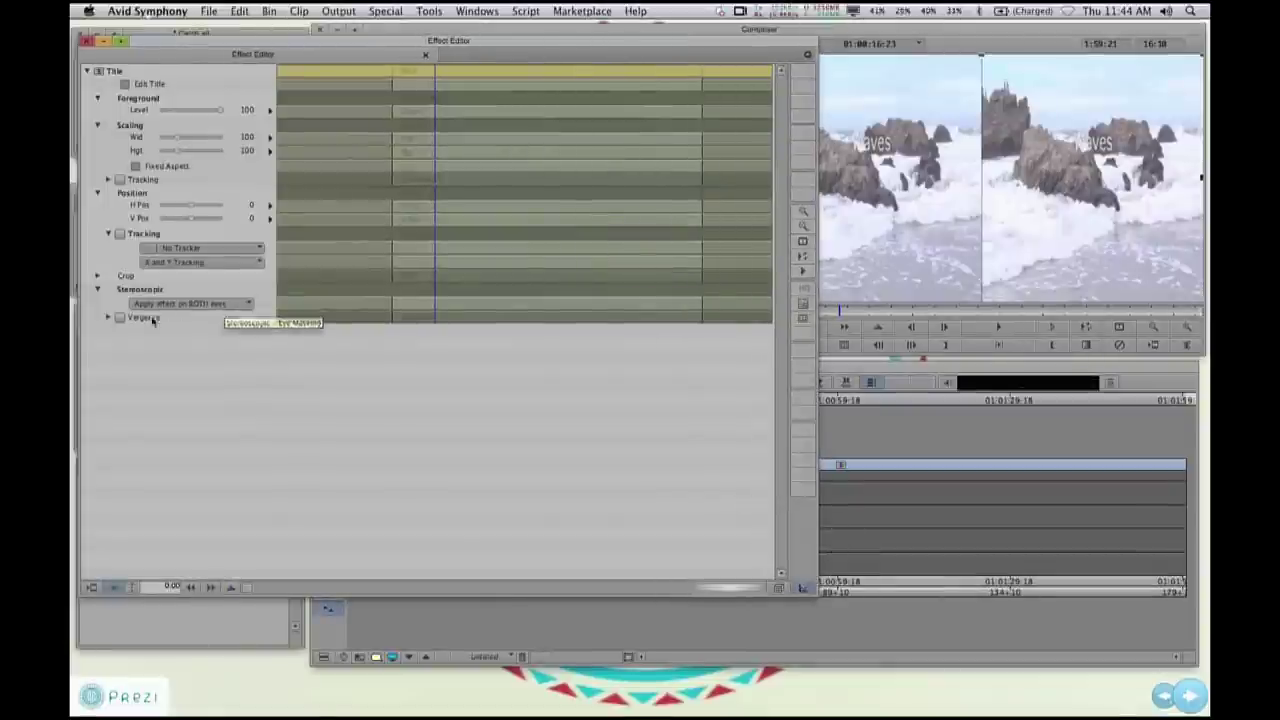
left_click(108, 318)
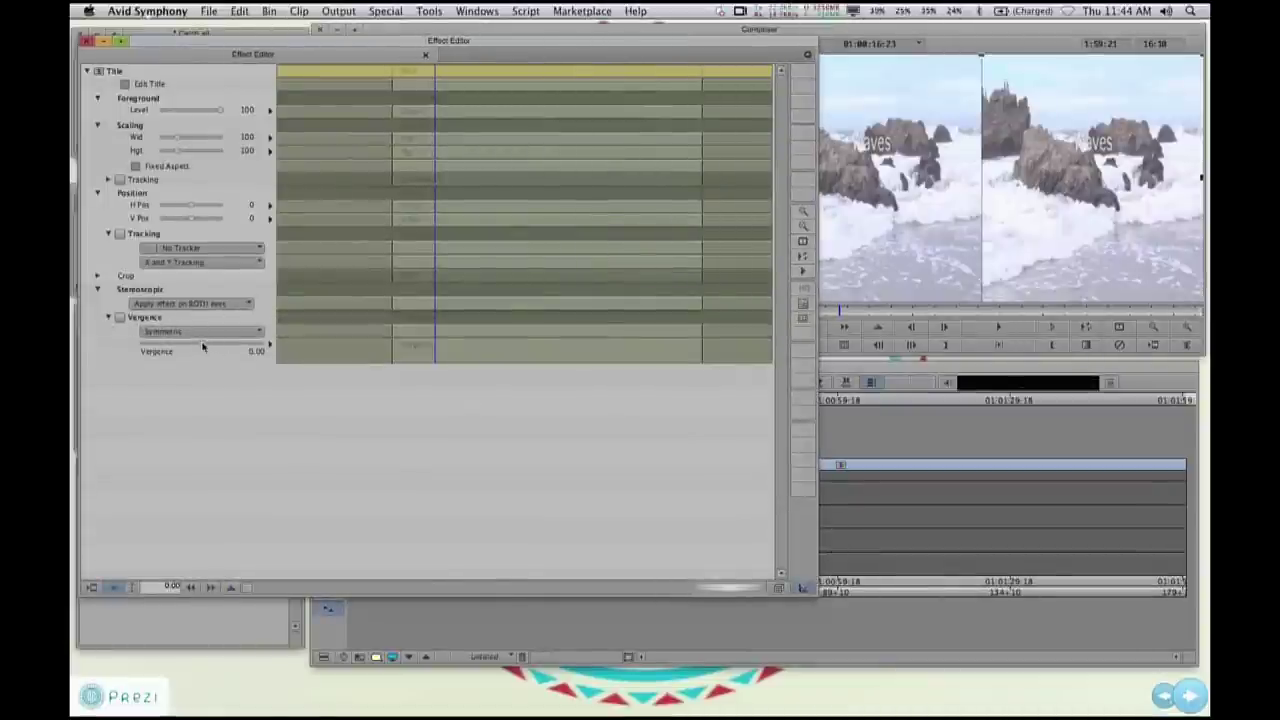
mouse_move(200, 346)
left_mouse_down()
mouse_move(143, 347)
mouse_move(249, 347)
mouse_move(180, 351)
left_mouse_up()
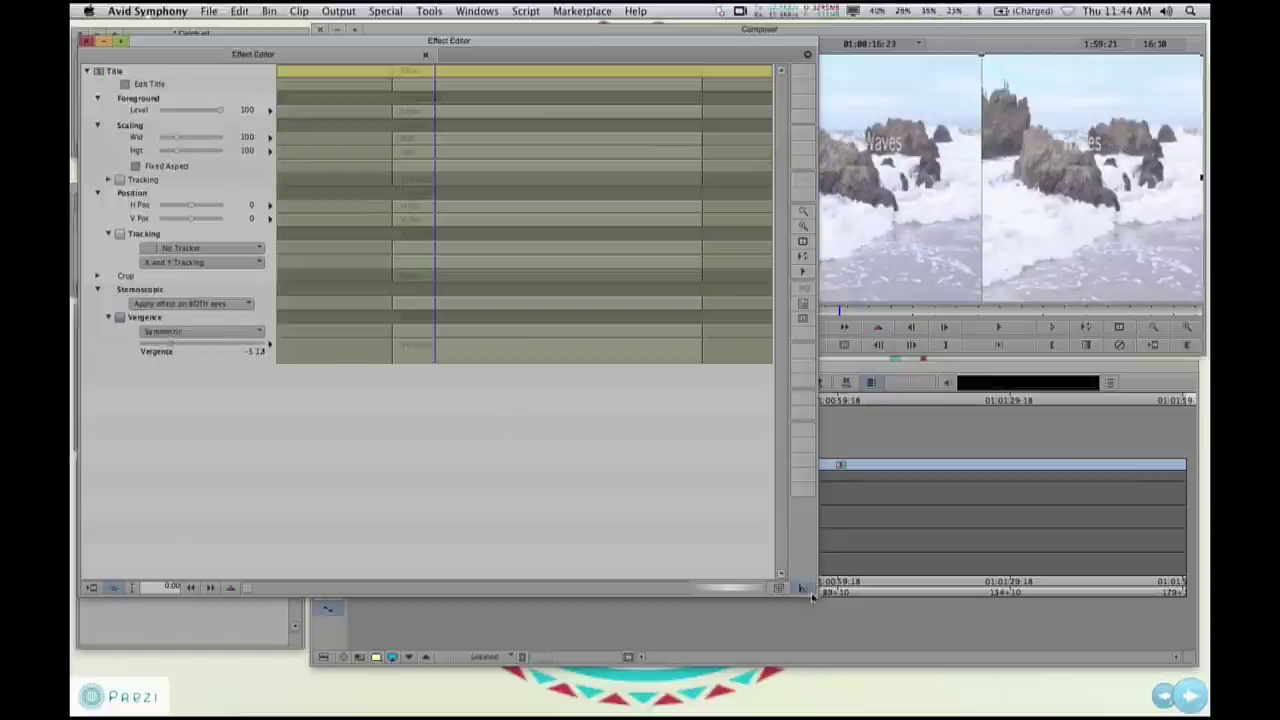
left_click_drag(810, 594, 302, 296)
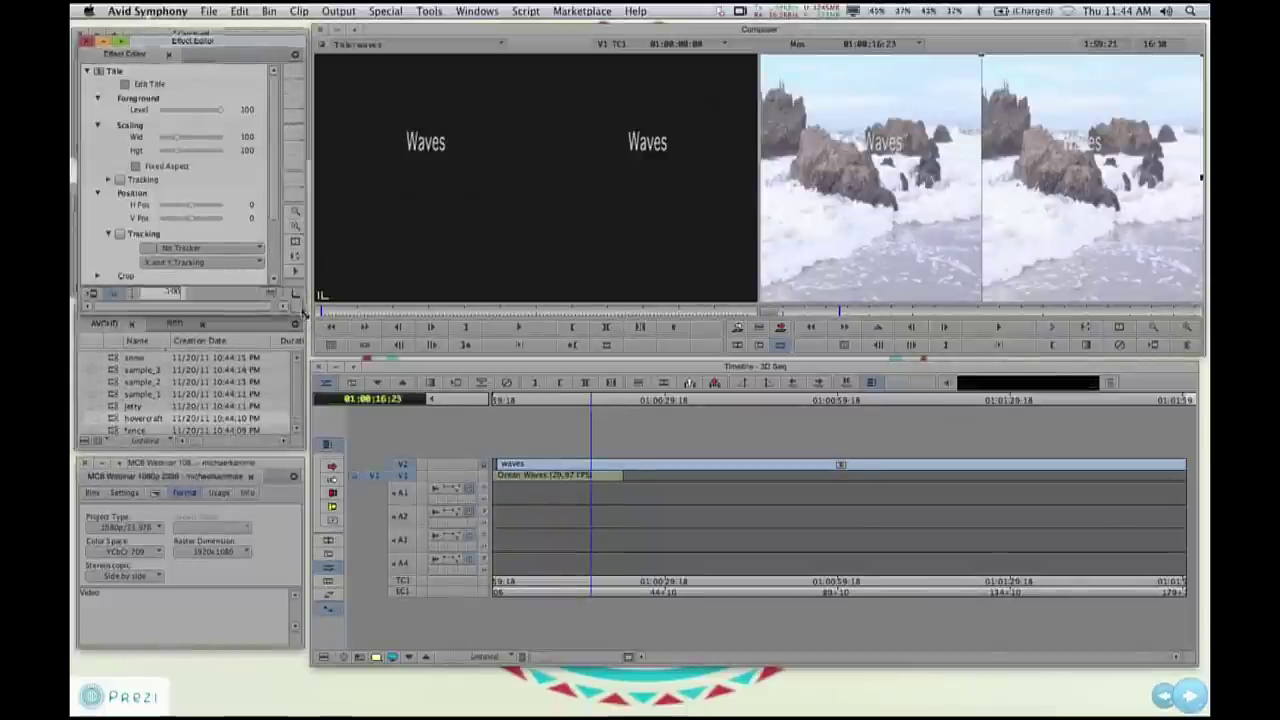
left_click(86, 42)
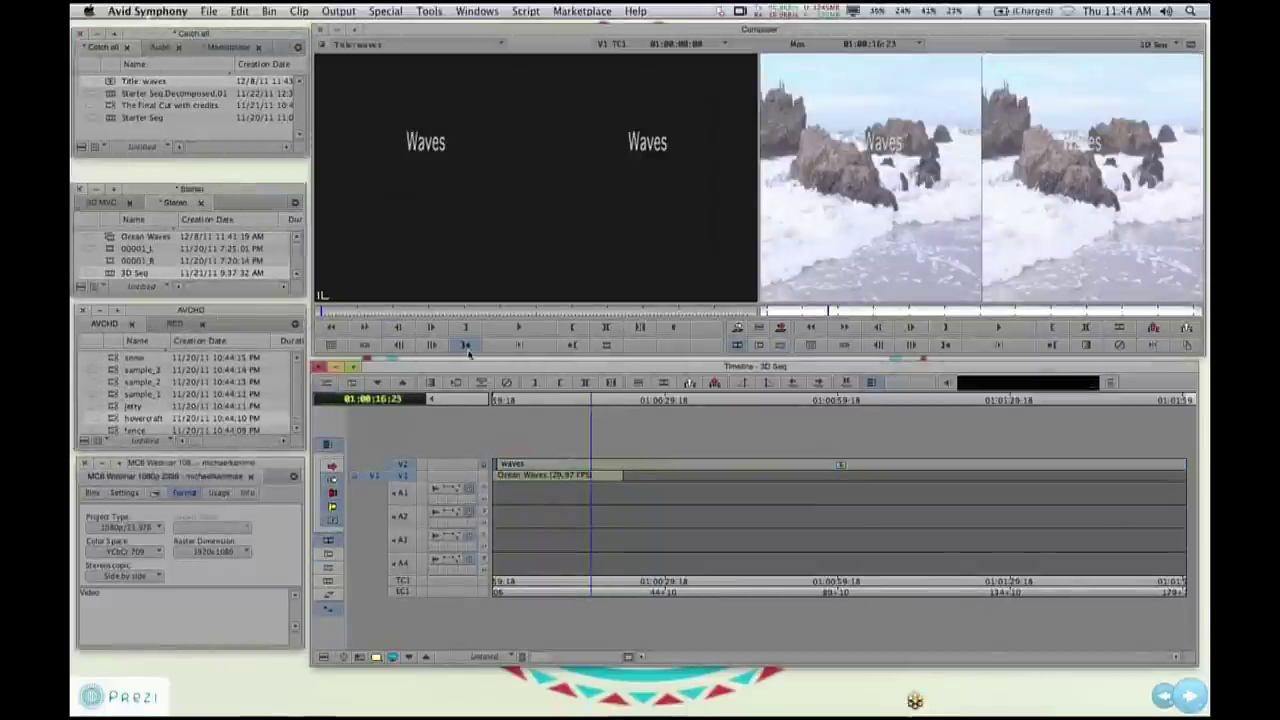
- Switch to the Prezi presentation and advance to the "Other Gear You'll Need..." slide
key("super+Tab")
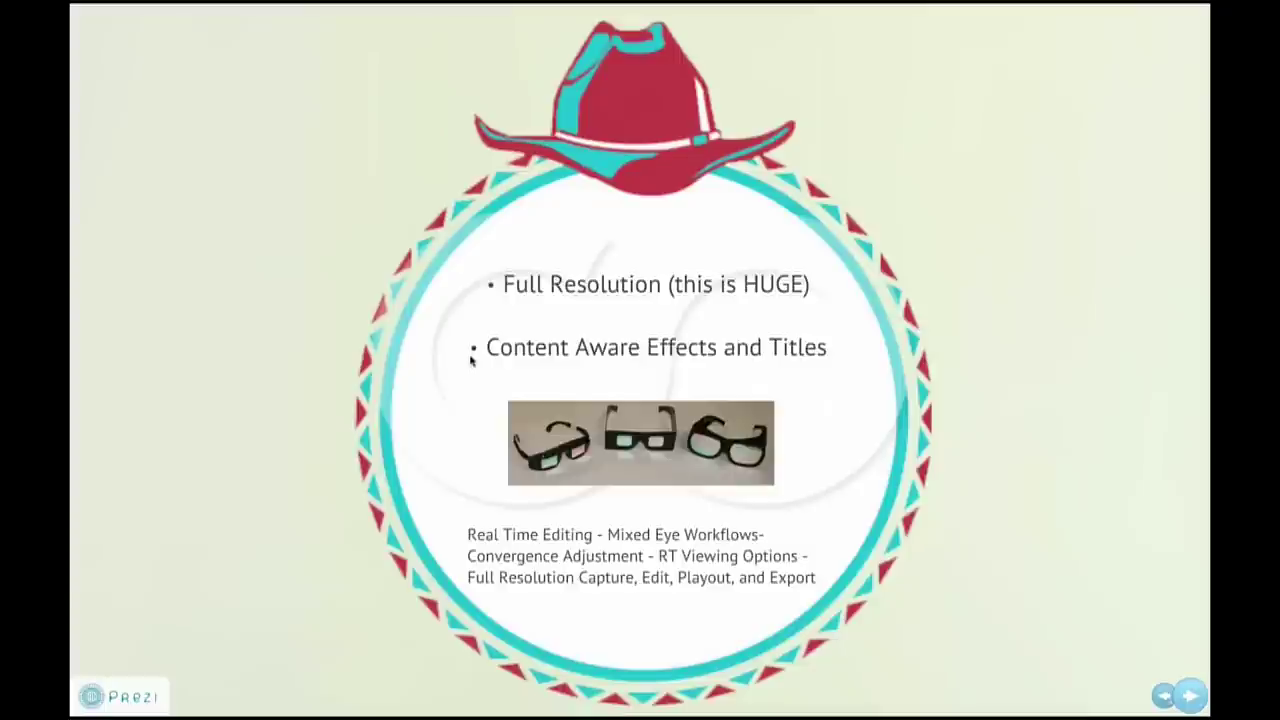
key("Right")
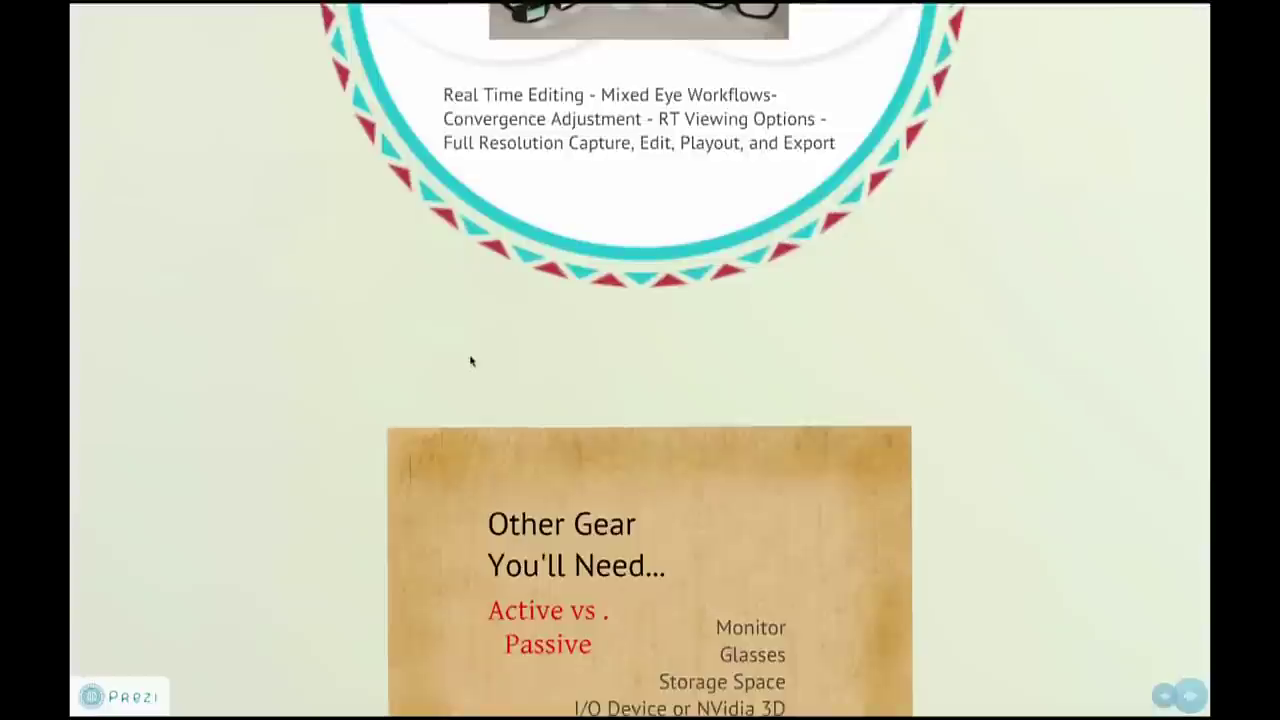